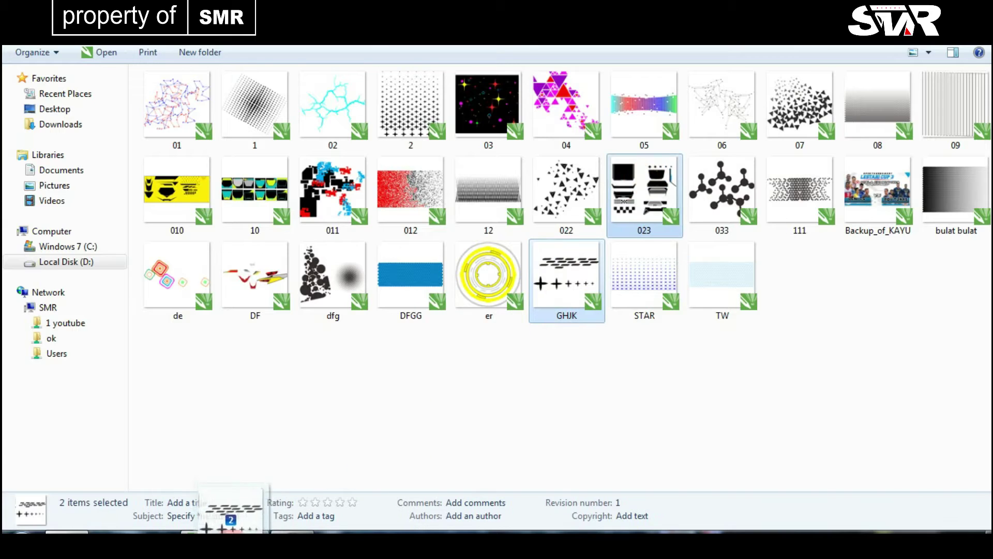
- Import the clipart files 023 and GHJK into GRANMAX.cdr and place them beside the van
{"action": "left_click_drag", "start_coordinate": [422, 371], "coordinate": [419, 373]}
{"action": "scroll", "coordinate": [362, 383], "scroll_direction": "down", "scroll_amount": 3}
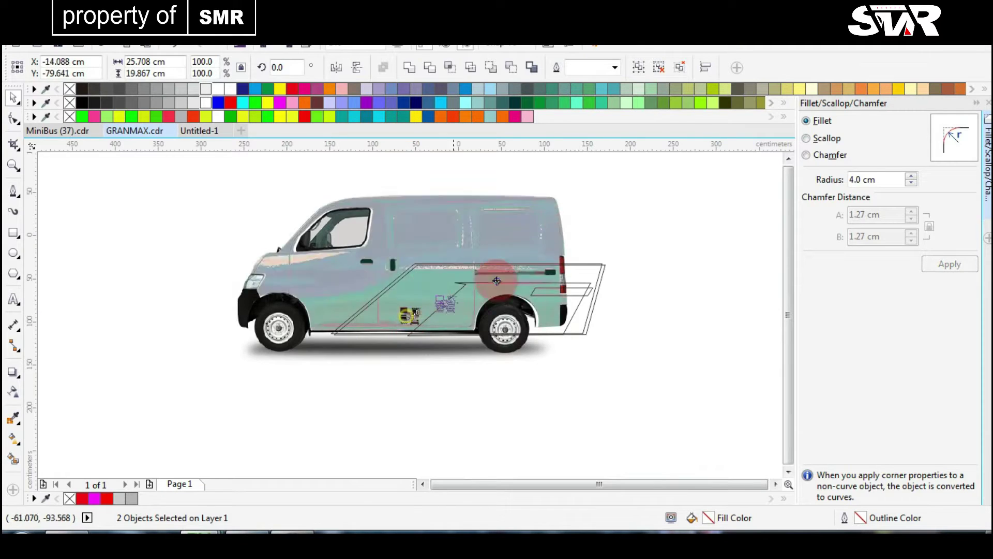
{"action": "scroll", "coordinate": [459, 377], "scroll_direction": "up", "scroll_amount": 4}
{"action": "scroll", "coordinate": [507, 345], "scroll_direction": "down", "scroll_amount": 2}
{"action": "left_click", "coordinate": [476, 377]}
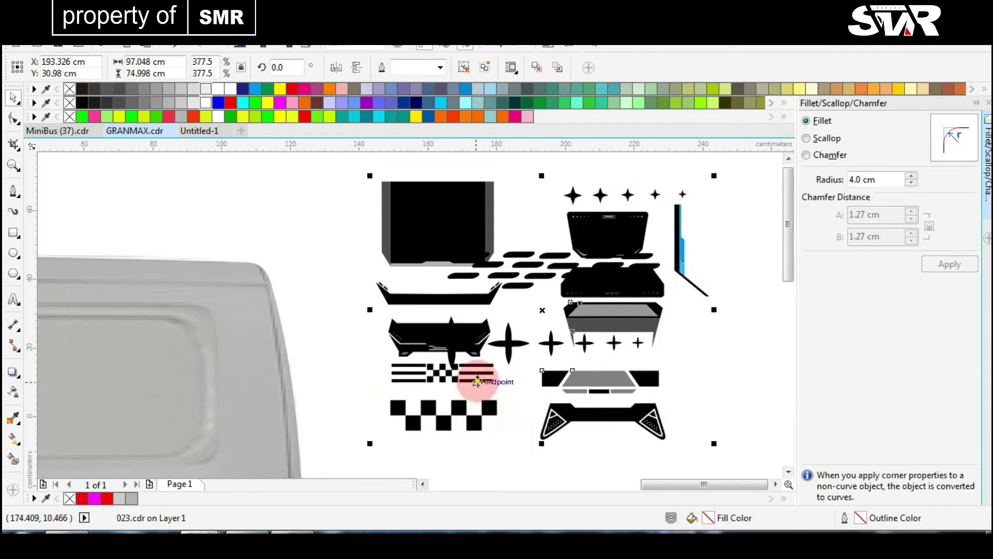
- Ungroup the imported 023 clipart and place a skewed copy of its checkered strip on the van's lower side
{"action": "scroll", "coordinate": [405, 310], "scroll_direction": "down", "scroll_amount": 3}
{"action": "scroll", "coordinate": [413, 339], "scroll_direction": "up", "scroll_amount": 3}
{"action": "left_click", "coordinate": [419, 245]}
{"action": "left_click", "coordinate": [482, 70]}
{"action": "left_click_drag", "start_coordinate": [519, 283], "coordinate": [421, 347]}
{"action": "scroll", "coordinate": [405, 315], "scroll_direction": "down", "scroll_amount": 2}
{"action": "scroll", "coordinate": [410, 348], "scroll_direction": "up", "scroll_amount": 5}
{"action": "left_click_drag", "start_coordinate": [476, 257], "coordinate": [432, 366]}
{"action": "scroll", "coordinate": [414, 321], "scroll_direction": "down", "scroll_amount": 2}
{"action": "scroll", "coordinate": [433, 366], "scroll_direction": "down", "scroll_amount": 2}
{"action": "scroll", "coordinate": [432, 366], "scroll_direction": "up", "scroll_amount": 3}
{"action": "left_click", "coordinate": [166, 318]}
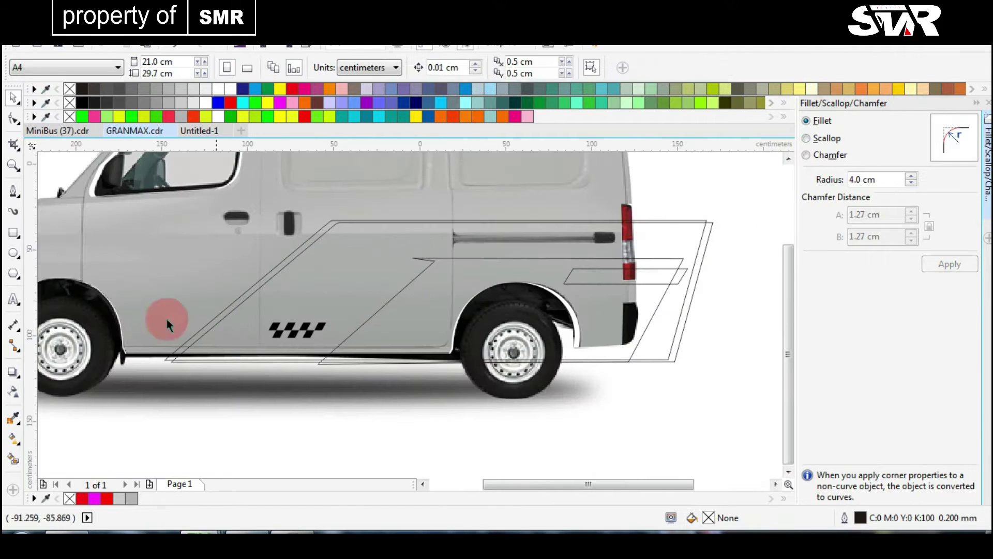
{"action": "key", "text": "F8"}
{"action": "left_click", "coordinate": [75, 335]}
{"action": "key", "text": "space"}
{"action": "scroll", "coordinate": [517, 351], "scroll_direction": "down", "scroll_amount": 3}
{"action": "scroll", "coordinate": [45, 277], "scroll_direction": "up", "scroll_amount": 3}
{"action": "key", "text": "F8"}
{"action": "left_click", "coordinate": [177, 382]}
{"action": "key", "text": "space"}
{"action": "scroll", "coordinate": [539, 257], "scroll_direction": "down", "scroll_amount": 3}
{"action": "left_click", "coordinate": [540, 254]}
{"action": "scroll", "coordinate": [408, 316], "scroll_direction": "up", "scroll_amount": 4}
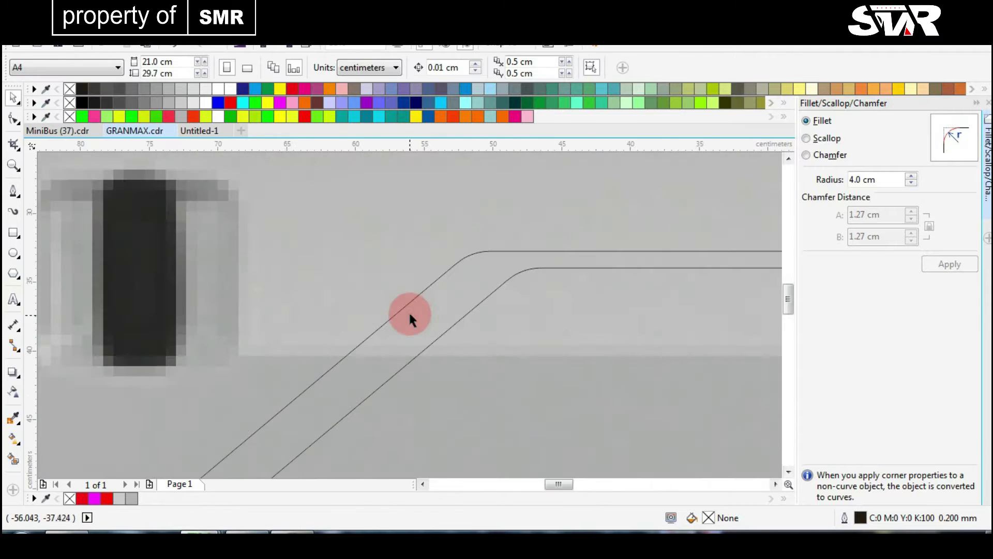
{"action": "left_click", "coordinate": [408, 312]}
{"action": "scroll", "coordinate": [408, 316], "scroll_direction": "down", "scroll_amount": 1}
{"action": "scroll", "coordinate": [408, 312], "scroll_direction": "down", "scroll_amount": 3}
{"action": "left_click", "coordinate": [476, 396]}
{"action": "scroll", "coordinate": [405, 311], "scroll_direction": "up", "scroll_amount": 3}
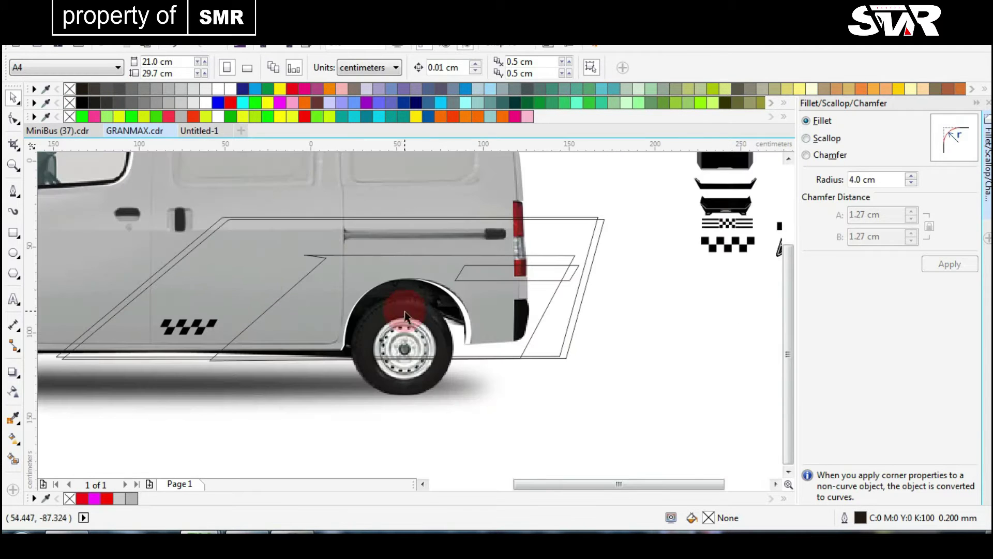
- Draw a rectangle about 88 cm by 32 cm over the lower doors and skew it parallel to the diagonal stripe lines
{"action": "scroll", "coordinate": [252, 285], "scroll_direction": "up", "scroll_amount": 2}
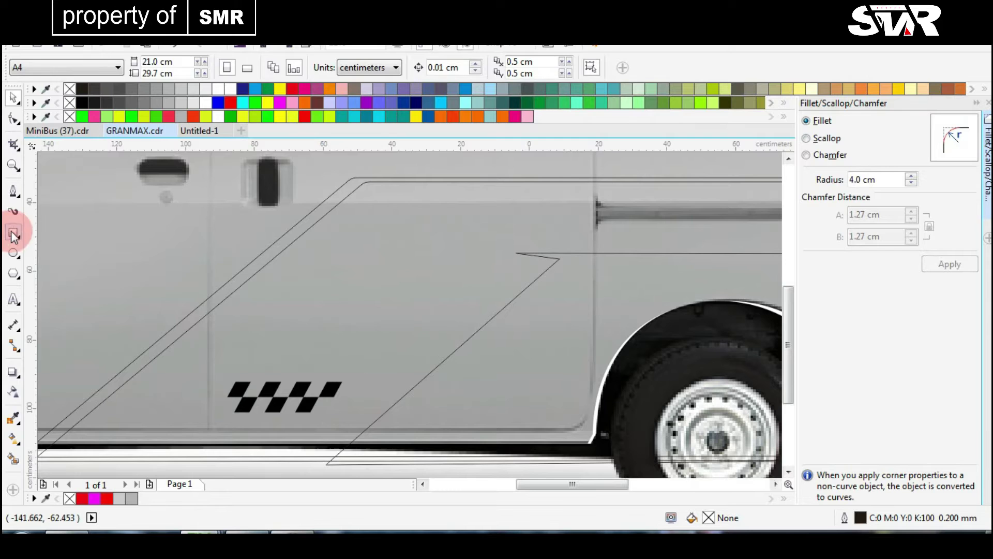
{"action": "left_click", "coordinate": [14, 234]}
{"action": "left_click_drag", "start_coordinate": [181, 272], "coordinate": [296, 318]}
{"action": "left_click_drag", "start_coordinate": [418, 363], "coordinate": [417, 365]}
{"action": "key", "text": "space"}
{"action": "left_click_drag", "start_coordinate": [173, 319], "coordinate": [104, 319]}
{"action": "left_click_drag", "start_coordinate": [264, 268], "coordinate": [264, 257]}
{"action": "left_click", "coordinate": [410, 312]}
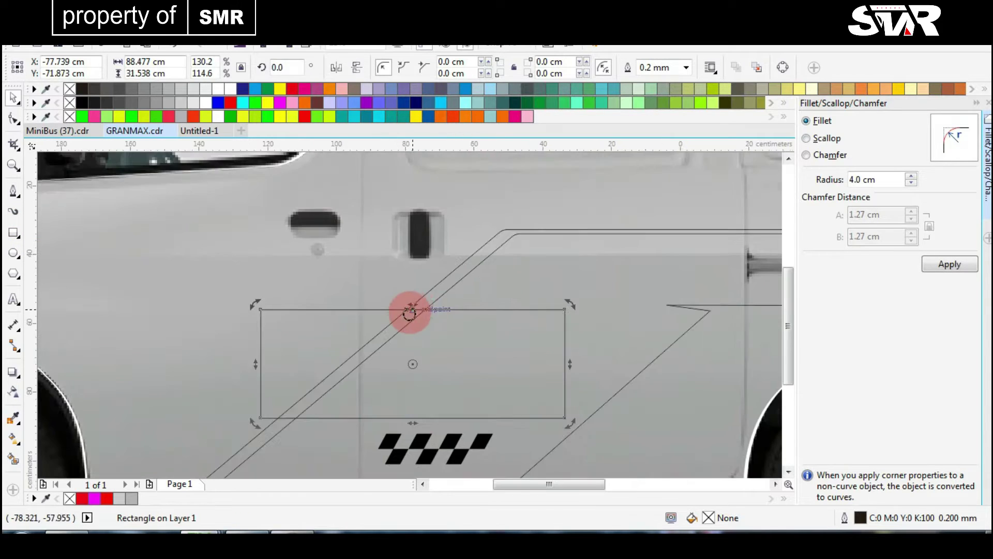
{"action": "left_click_drag", "start_coordinate": [535, 344], "coordinate": [417, 306]}
- Round the corners of the skewed rectangle and cut off its part in front of the inner diagonal stripe line
{"action": "scroll", "coordinate": [418, 306], "scroll_direction": "up", "scroll_amount": 2}
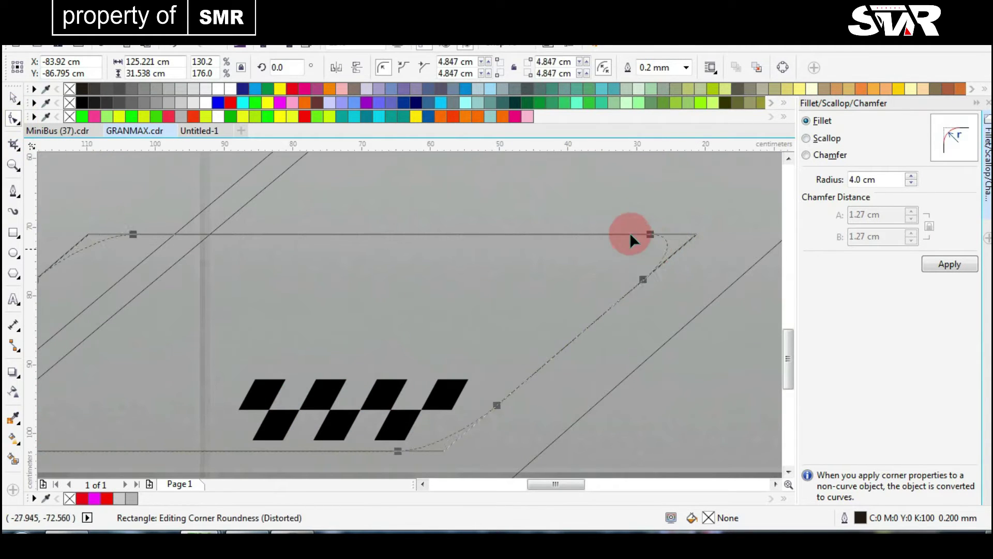
{"action": "left_click_drag", "start_coordinate": [630, 239], "coordinate": [629, 238]}
{"action": "key", "text": "space"}
{"action": "scroll", "coordinate": [629, 238], "scroll_direction": "down", "scroll_amount": 3}
{"action": "scroll", "coordinate": [381, 410], "scroll_direction": "up", "scroll_amount": 3}
{"action": "left_click", "coordinate": [364, 287]}
{"action": "left_click", "coordinate": [372, 271], "text": "shift"}
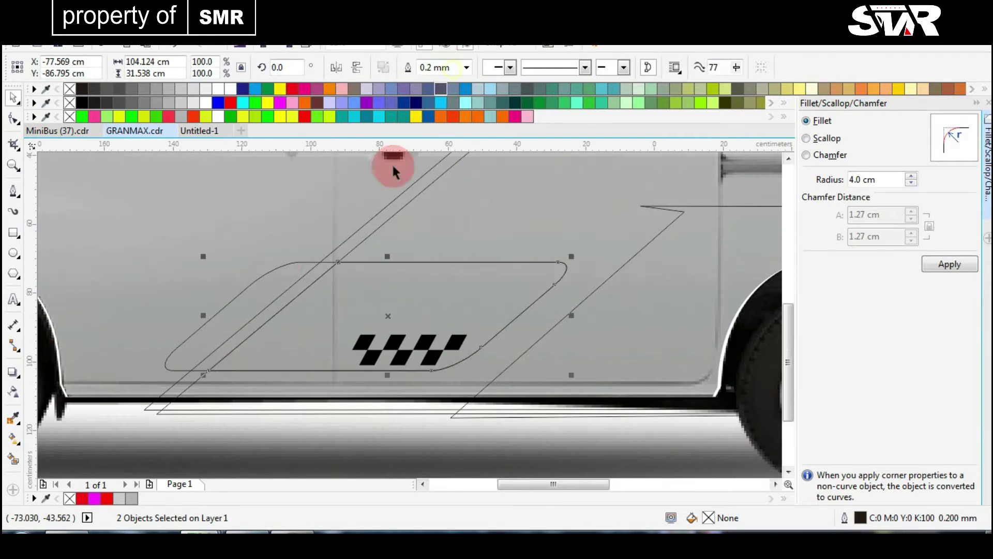
{"action": "left_click", "coordinate": [275, 266]}
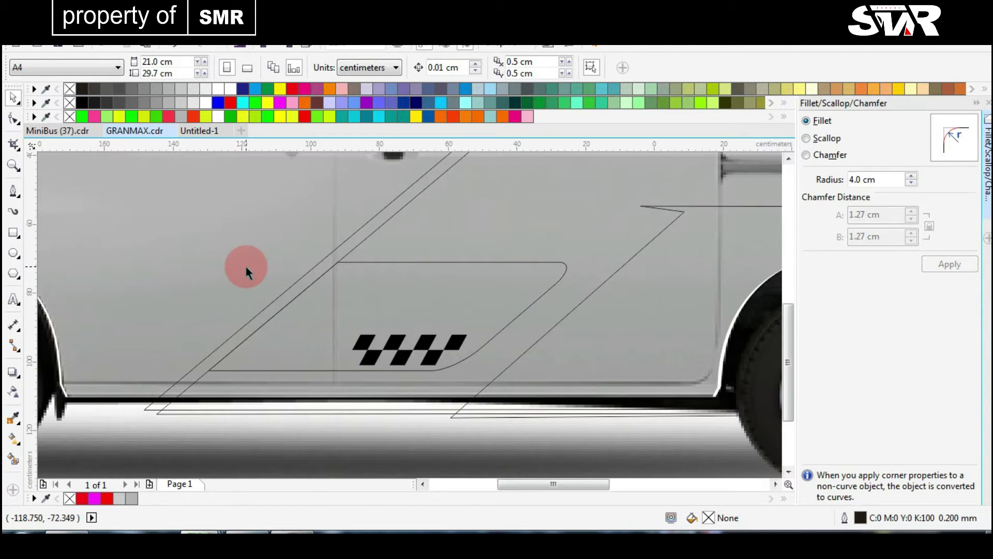
{"action": "scroll", "coordinate": [246, 269], "scroll_direction": "down", "scroll_amount": 3}
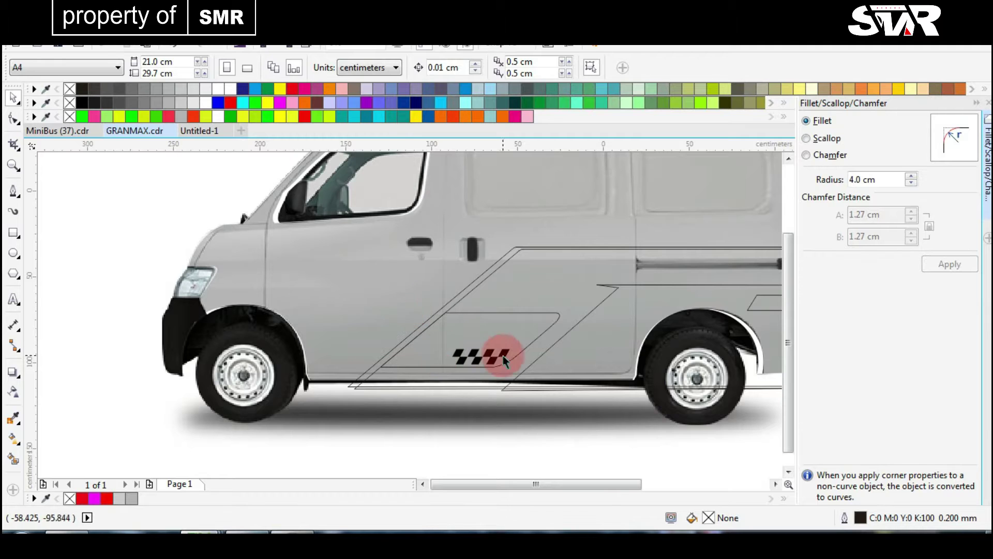
{"action": "left_click", "coordinate": [502, 356]}
{"action": "scroll", "coordinate": [465, 390], "scroll_direction": "down", "scroll_amount": 2}
{"action": "right_click", "coordinate": [432, 333]}
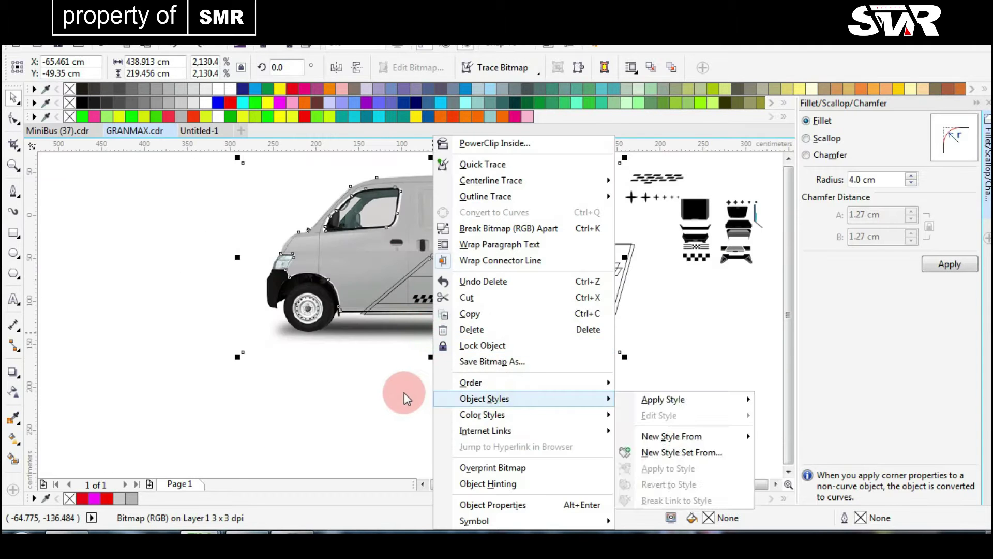
{"action": "left_click", "coordinate": [407, 398]}
- Shrink the checkered strip to about 20 cm wide and move it into the lower front corner of the rounded panel
{"action": "scroll", "coordinate": [399, 328], "scroll_direction": "up", "scroll_amount": 4}
{"action": "left_click", "coordinate": [399, 311]}
{"action": "scroll", "coordinate": [407, 282], "scroll_direction": "down", "scroll_amount": 1}
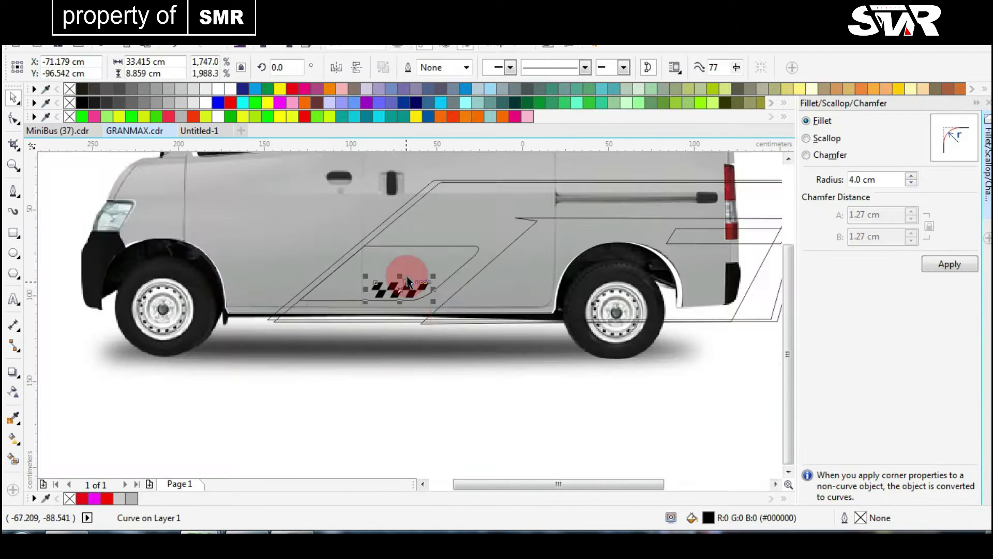
{"action": "scroll", "coordinate": [407, 282], "scroll_direction": "up", "scroll_amount": 5}
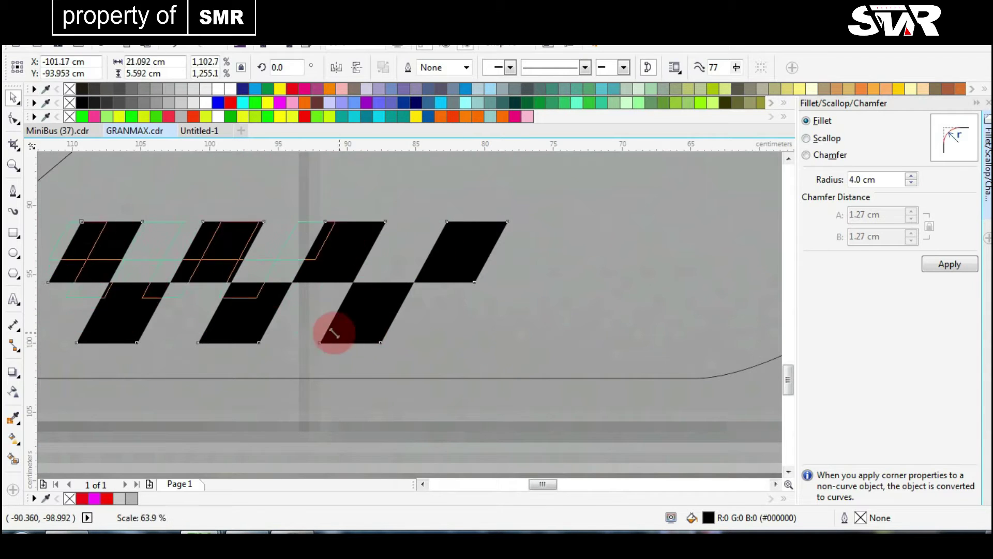
{"action": "scroll", "coordinate": [441, 311], "scroll_direction": "down", "scroll_amount": 12}
{"action": "key", "text": "Escape"}
{"action": "scroll", "coordinate": [410, 310], "scroll_direction": "up", "scroll_amount": 4}
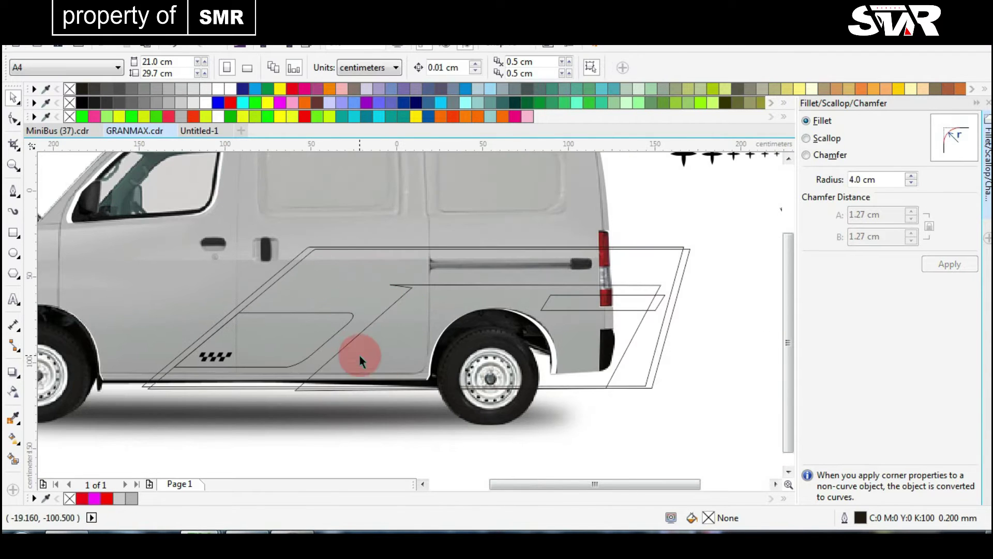
- Add a copy of the rounded panel outline slightly inside the original, shifted down and toward the front
{"action": "scroll", "coordinate": [289, 285], "scroll_direction": "up", "scroll_amount": 5}
{"action": "left_click", "coordinate": [402, 290]}
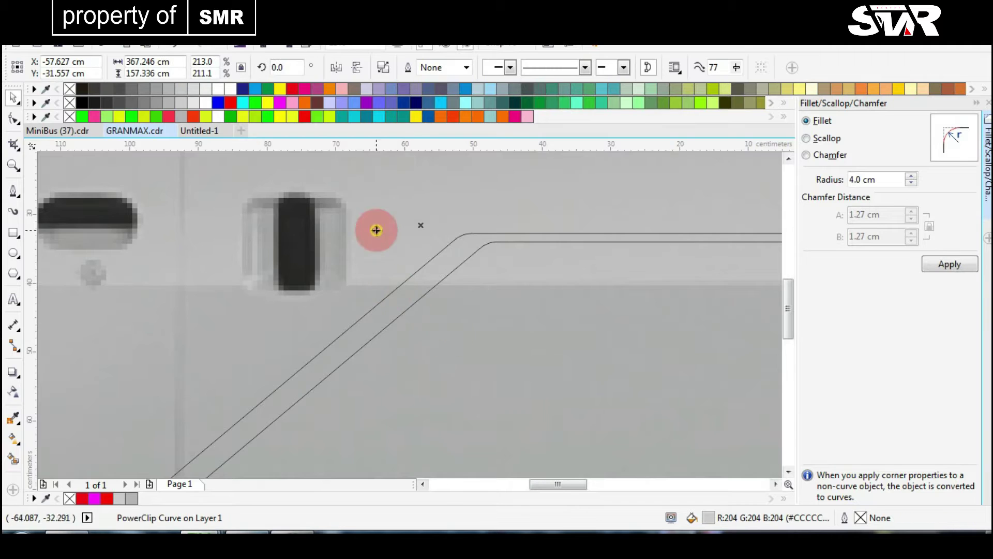
{"action": "scroll", "coordinate": [376, 229], "scroll_direction": "down", "scroll_amount": 6}
{"action": "left_click", "coordinate": [572, 355]}
{"action": "scroll", "coordinate": [440, 403], "scroll_direction": "up", "scroll_amount": 4}
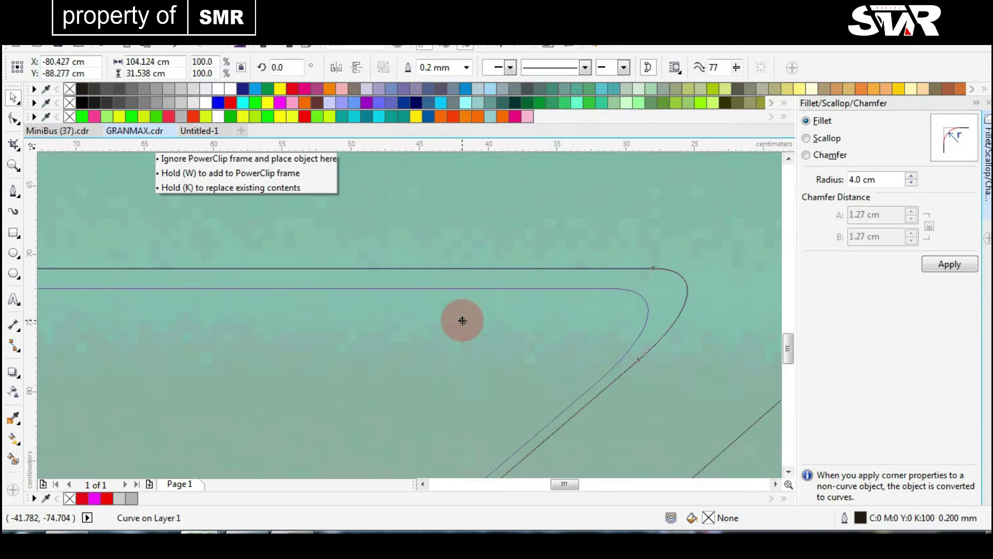
{"action": "left_click_drag", "start_coordinate": [461, 320], "coordinate": [443, 329]}
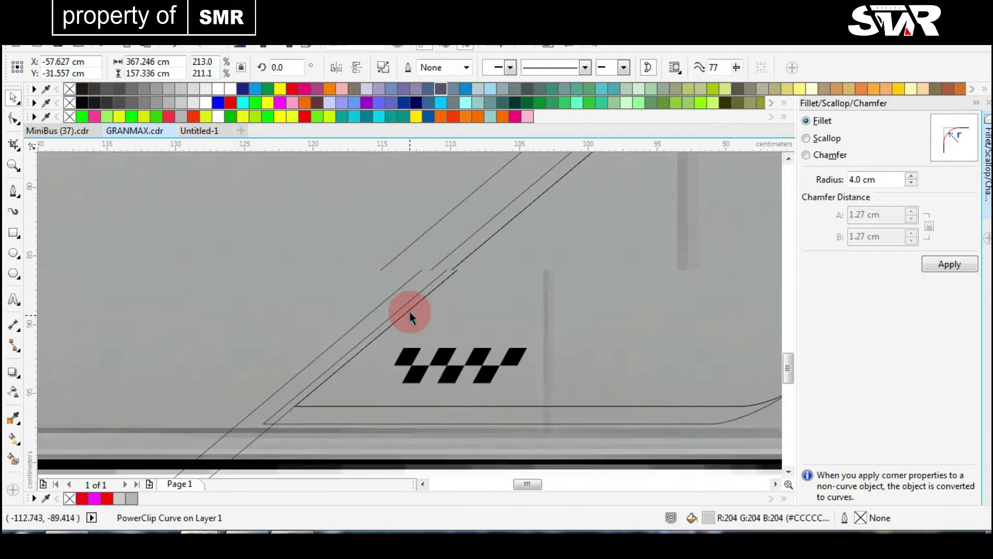
{"action": "scroll", "coordinate": [409, 311], "scroll_direction": "up", "scroll_amount": 1}
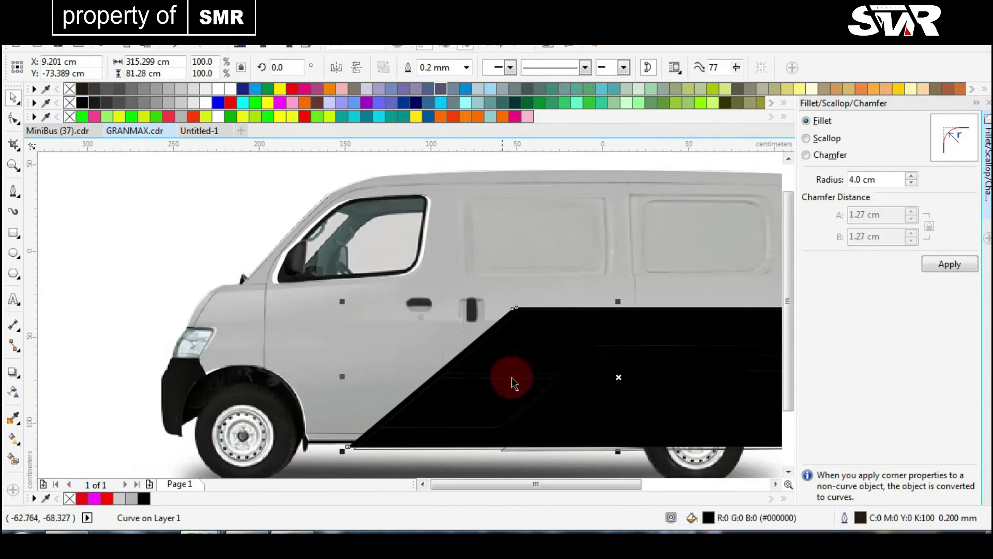
- Fill the outermost stripe shape black and set the outlines of the design shapes to red
{"action": "scroll", "coordinate": [514, 385], "scroll_direction": "down", "scroll_amount": 2}
{"action": "left_click_drag", "start_coordinate": [299, 422], "coordinate": [649, 278]}
{"action": "left_click", "coordinate": [427, 448]}
{"action": "scroll", "coordinate": [410, 288], "scroll_direction": "up", "scroll_amount": 2}
{"action": "left_click", "coordinate": [410, 306]}
- Fill the narrow slanted bar at the rear with grey and the large inner rear shape with black
{"action": "scroll", "coordinate": [410, 306], "scroll_direction": "up", "scroll_amount": 2}
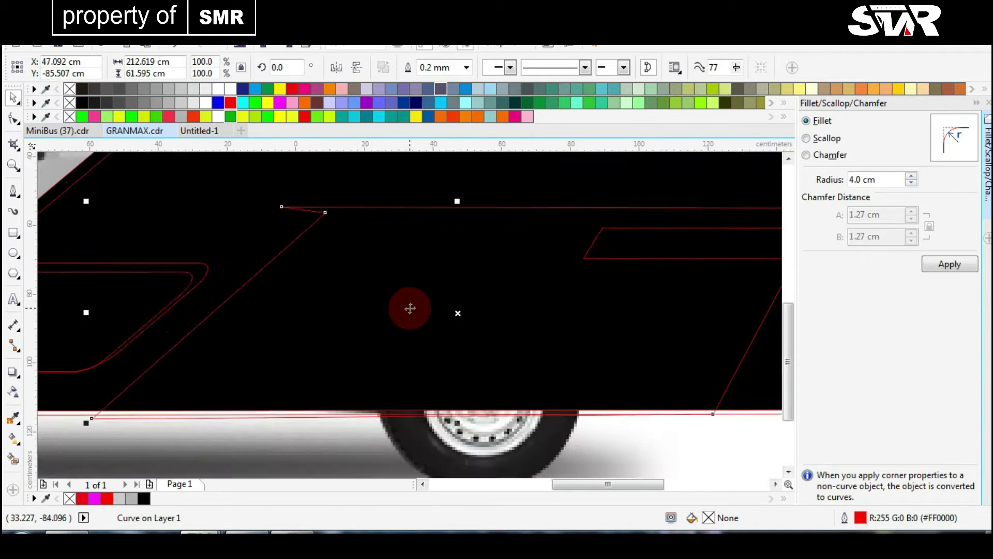
{"action": "scroll", "coordinate": [487, 328], "scroll_direction": "down", "scroll_amount": 2}
{"action": "left_click", "coordinate": [486, 327]}
{"action": "scroll", "coordinate": [486, 326], "scroll_direction": "up", "scroll_amount": 2}
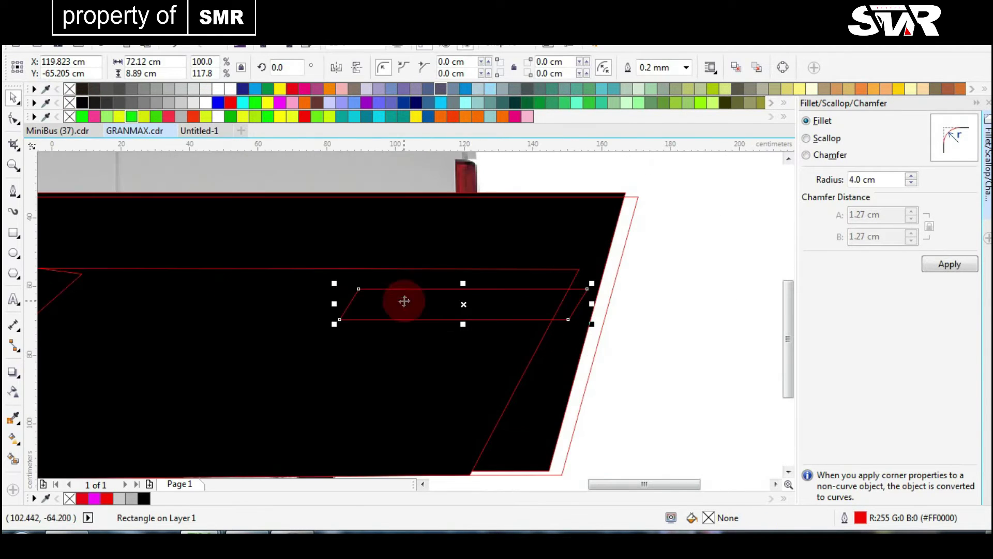
{"action": "left_click", "coordinate": [155, 102]}
{"action": "scroll", "coordinate": [281, 333], "scroll_direction": "down", "scroll_amount": 3}
{"action": "left_click", "coordinate": [282, 333]}
{"action": "scroll", "coordinate": [372, 228], "scroll_direction": "up", "scroll_amount": 3}
{"action": "right_click", "coordinate": [333, 147]}
{"action": "left_click", "coordinate": [411, 325]}
{"action": "scroll", "coordinate": [412, 325], "scroll_direction": "down", "scroll_amount": 2}
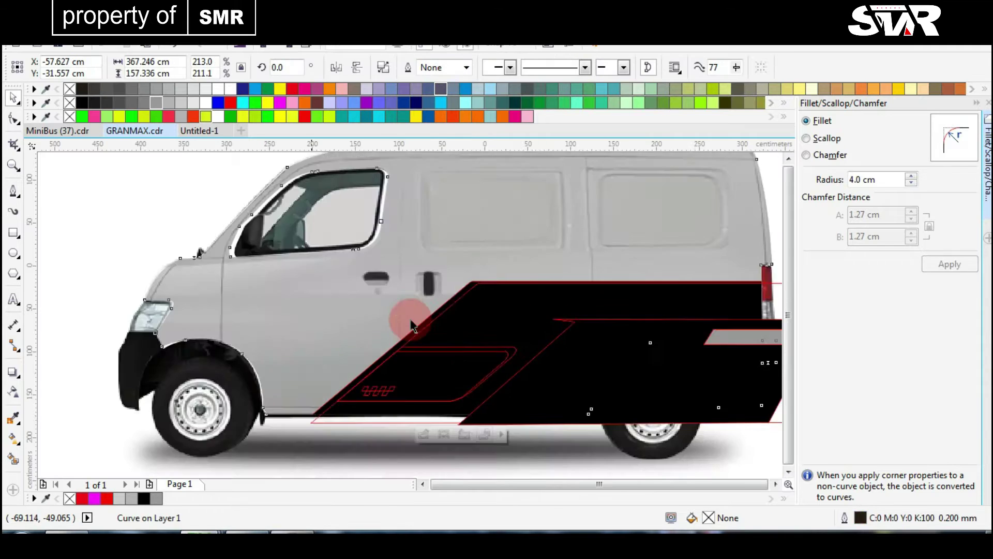
- Fill the second stripe shape, just inside the black edge, with cyan blue (C:100)
{"action": "scroll", "coordinate": [412, 325], "scroll_direction": "up", "scroll_amount": 2}
{"action": "left_click", "coordinate": [405, 316]}
{"action": "left_click", "coordinate": [314, 237]}
{"action": "scroll", "coordinate": [311, 207], "scroll_direction": "up", "scroll_amount": 2}
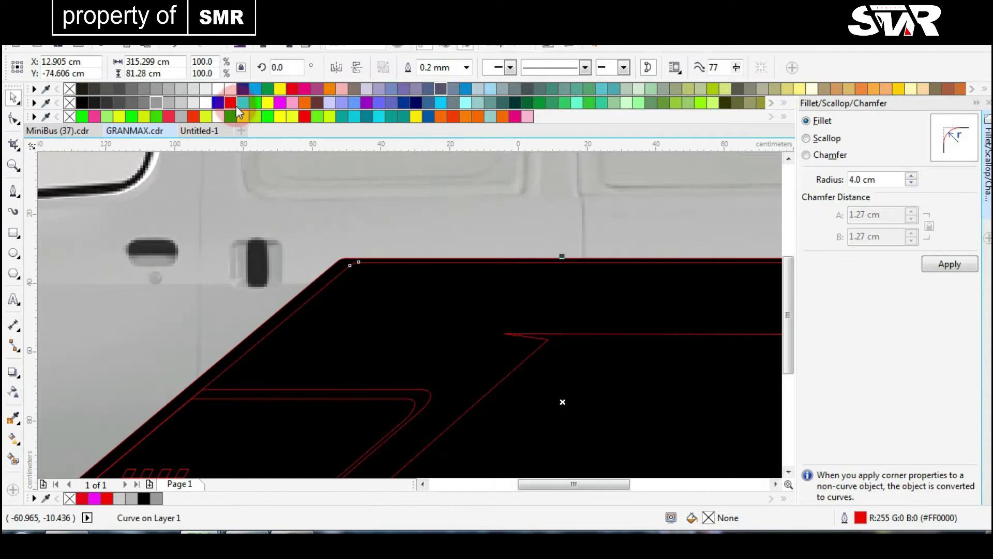
{"action": "scroll", "coordinate": [488, 435], "scroll_direction": "down", "scroll_amount": 3}
{"action": "scroll", "coordinate": [488, 435], "scroll_direction": "up", "scroll_amount": 2}
{"action": "scroll", "coordinate": [412, 280], "scroll_direction": "up", "scroll_amount": 1}
{"action": "left_click", "coordinate": [412, 279]}
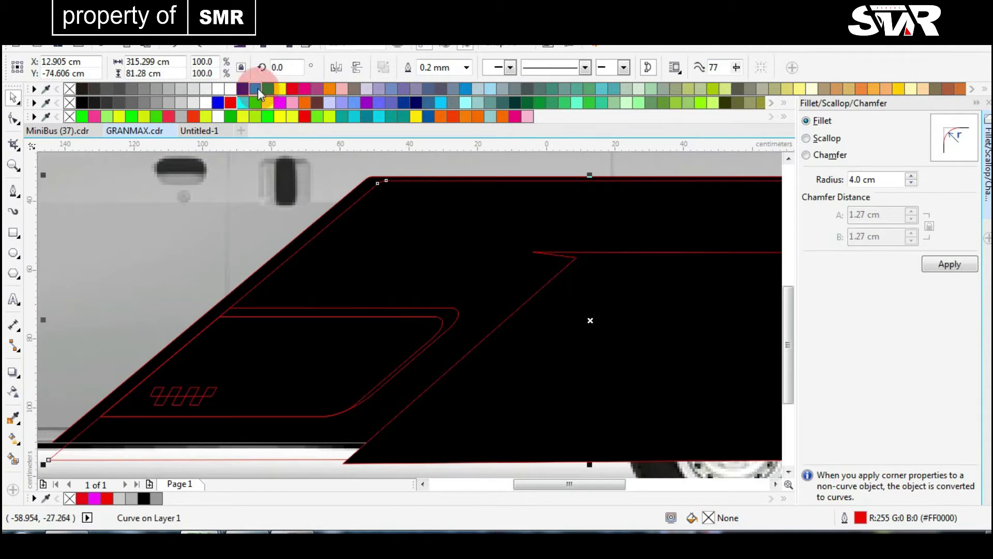
{"action": "left_click", "coordinate": [259, 94]}
{"action": "scroll", "coordinate": [465, 333], "scroll_direction": "down", "scroll_amount": 2}
{"action": "scroll", "coordinate": [392, 303], "scroll_direction": "up", "scroll_amount": 2}
{"action": "scroll", "coordinate": [454, 336], "scroll_direction": "down", "scroll_amount": 2}
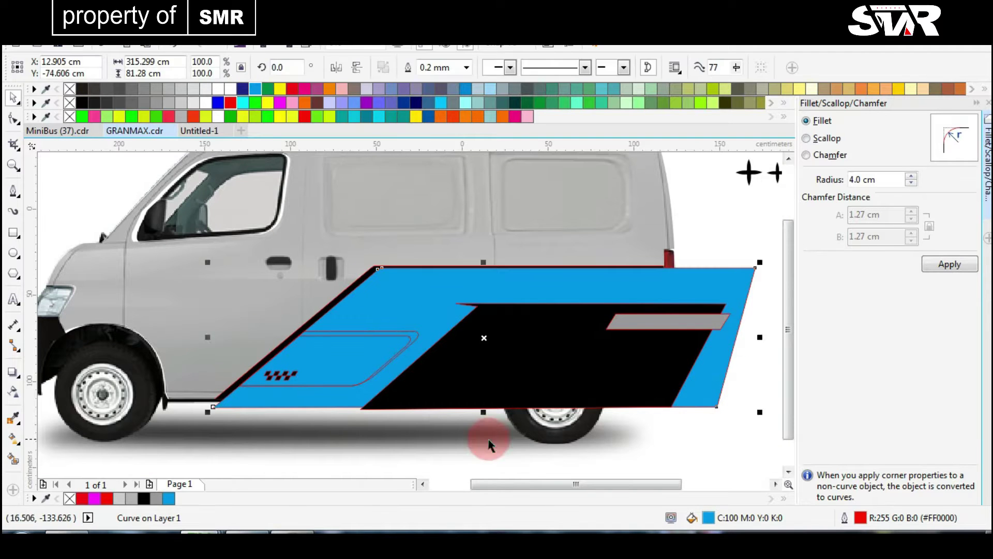
- Fill the second stripe shape with red (R:255 G:0 B:0)
{"action": "scroll", "coordinate": [423, 309], "scroll_direction": "up", "scroll_amount": 2}
{"action": "left_click", "coordinate": [230, 103]}
{"action": "scroll", "coordinate": [409, 315], "scroll_direction": "down", "scroll_amount": 4}
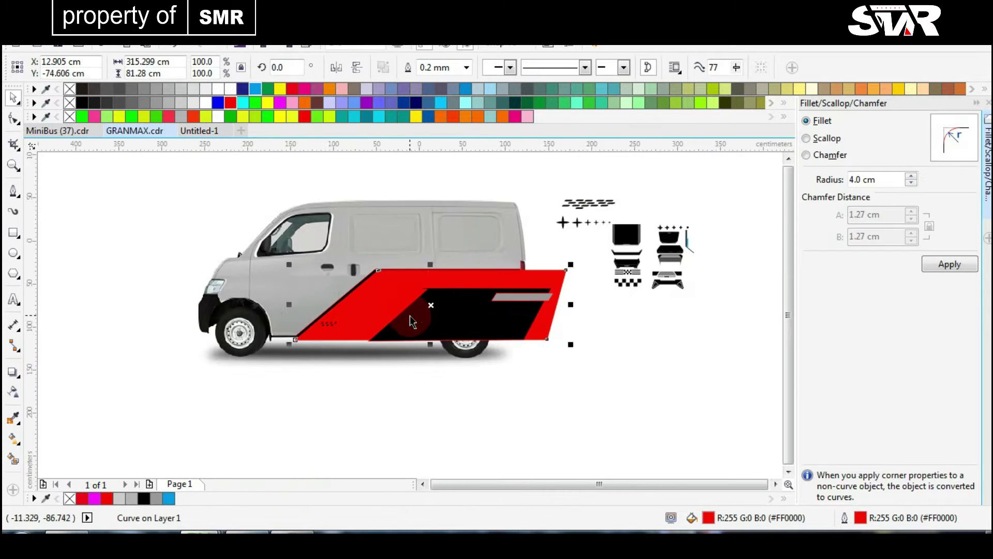
- Apply a linear fountain fill to the second stripe shape, running from red at the front to black at the rear
{"action": "key", "text": "g"}
{"action": "scroll", "coordinate": [369, 288], "scroll_direction": "up", "scroll_amount": 2}
{"action": "left_click_drag", "start_coordinate": [349, 263], "coordinate": [342, 268]}
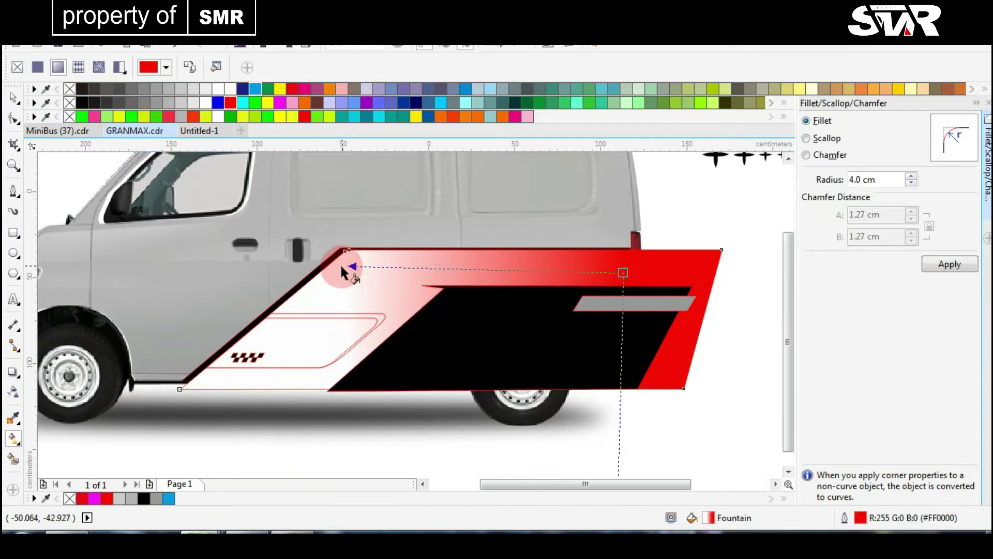
{"action": "left_click_drag", "start_coordinate": [669, 274], "coordinate": [667, 268]}
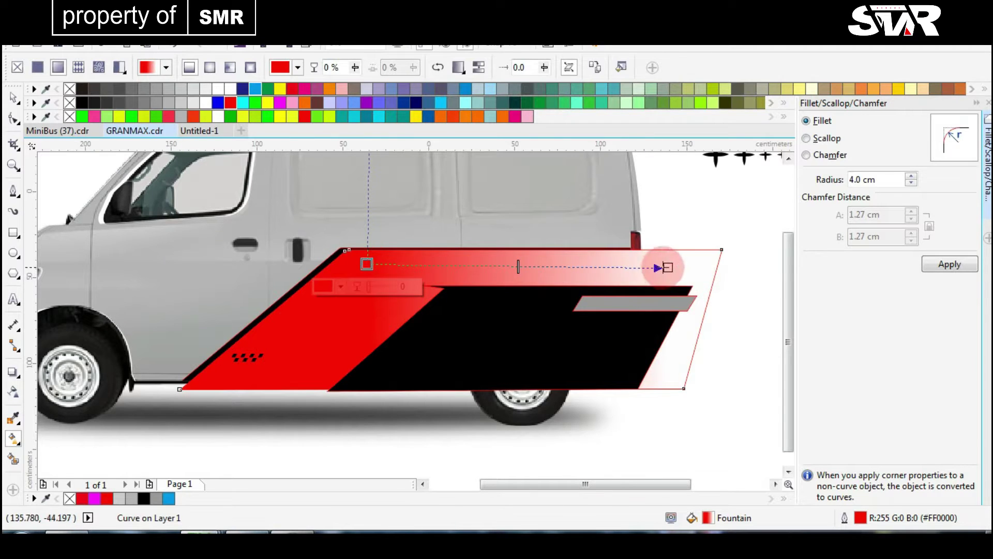
{"action": "left_click", "coordinate": [82, 102]}
{"action": "key", "text": "space"}
- Select the checkered strip and both rounded panel shapes and set their outlines to light grey
{"action": "scroll", "coordinate": [492, 355], "scroll_direction": "down", "scroll_amount": 1}
{"action": "scroll", "coordinate": [303, 406], "scroll_direction": "up", "scroll_amount": 1}
{"action": "key", "text": "Escape"}
{"action": "left_click_drag", "start_coordinate": [302, 406], "coordinate": [139, 106]}
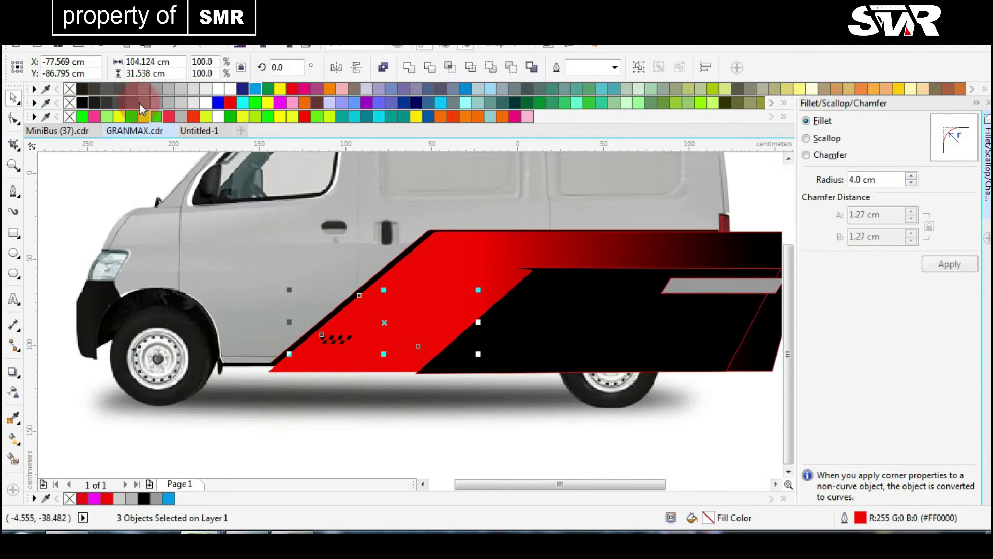
{"action": "scroll", "coordinate": [554, 277], "scroll_direction": "down", "scroll_amount": 2}
- Shift the notch node and the lower front node of the black rear shape toward the rear of the van
{"action": "left_click", "coordinate": [554, 277]}
{"action": "scroll", "coordinate": [405, 299], "scroll_direction": "up", "scroll_amount": 4}
{"action": "key", "text": "F10"}
{"action": "left_click", "coordinate": [377, 249]}
{"action": "left_click_drag", "start_coordinate": [391, 265], "coordinate": [416, 258]}
{"action": "scroll", "coordinate": [294, 368], "scroll_direction": "down", "scroll_amount": 2}
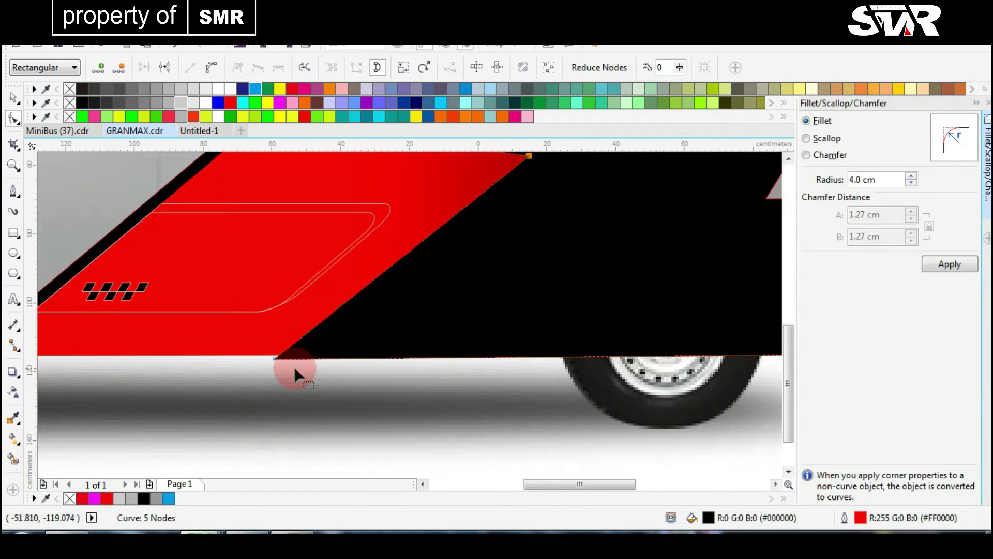
{"action": "left_click_drag", "start_coordinate": [293, 360], "coordinate": [386, 359]}
{"action": "key", "text": "space"}
- Select all the sticker design shapes and PowerClip them inside the van body outline
{"action": "scroll", "coordinate": [386, 359], "scroll_direction": "down", "scroll_amount": 3}
{"action": "scroll", "coordinate": [408, 318], "scroll_direction": "up", "scroll_amount": 5}
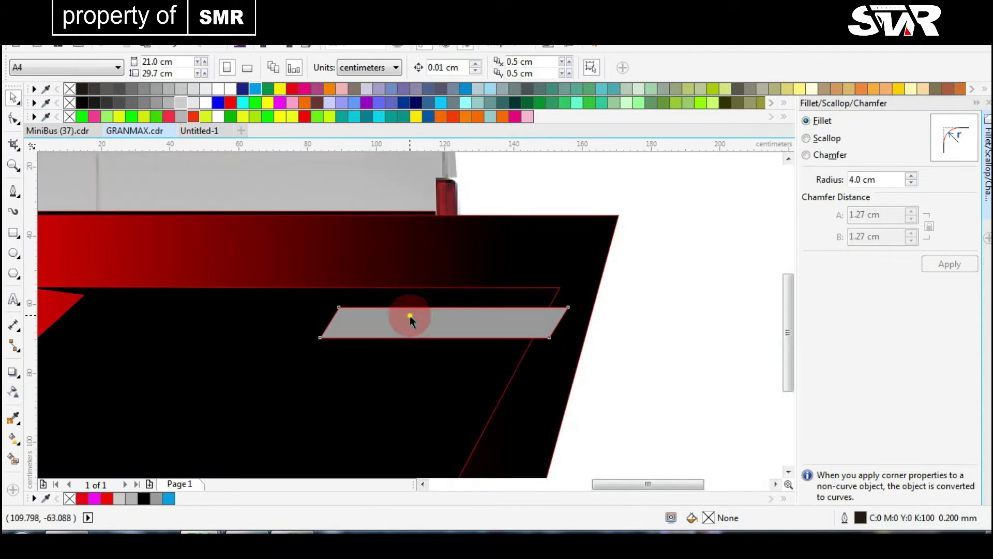
{"action": "left_click", "coordinate": [406, 325]}
{"action": "scroll", "coordinate": [405, 325], "scroll_direction": "down", "scroll_amount": 5}
{"action": "left_click_drag", "start_coordinate": [308, 420], "coordinate": [485, 337]}
{"action": "scroll", "coordinate": [414, 331], "scroll_direction": "up", "scroll_amount": 4}
{"action": "right_click", "coordinate": [406, 196]}
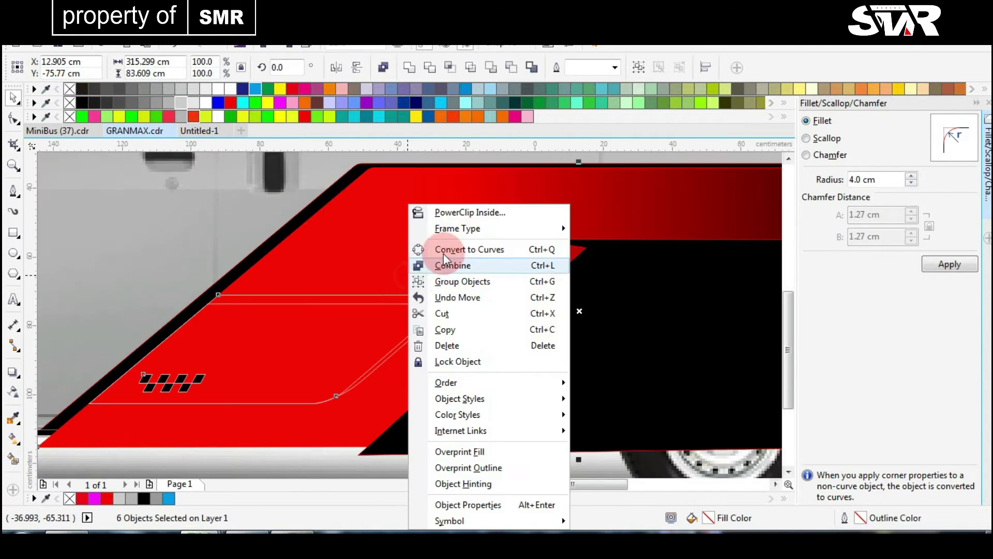
{"action": "left_click", "coordinate": [451, 213]}
{"action": "left_click", "coordinate": [248, 240]}
- Open the van body's PowerClip contents for editing and remove the outlines from the design shapes
{"action": "scroll", "coordinate": [438, 434], "scroll_direction": "down", "scroll_amount": 3}
{"action": "left_click", "coordinate": [416, 427]}
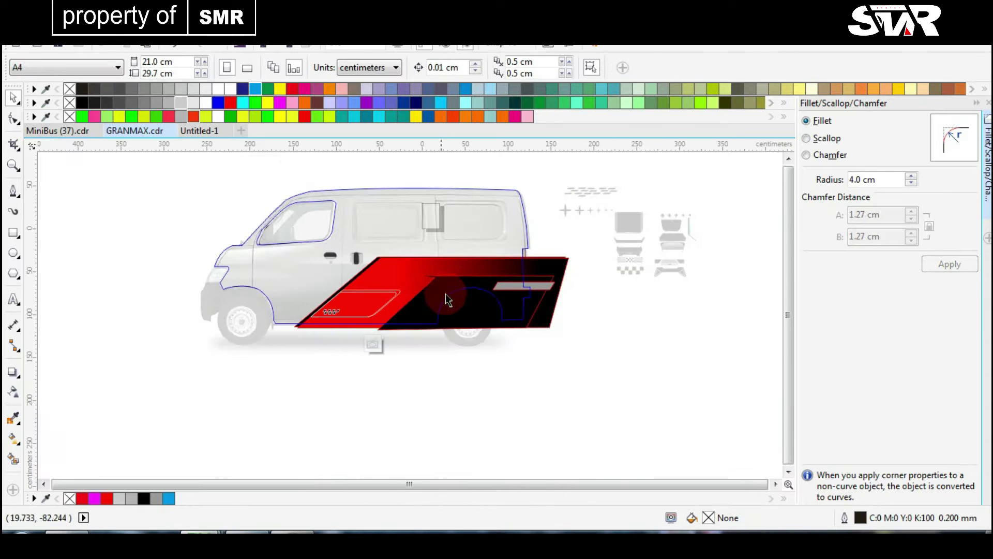
{"action": "scroll", "coordinate": [409, 315], "scroll_direction": "up", "scroll_amount": 4}
{"action": "left_click", "coordinate": [368, 304]}
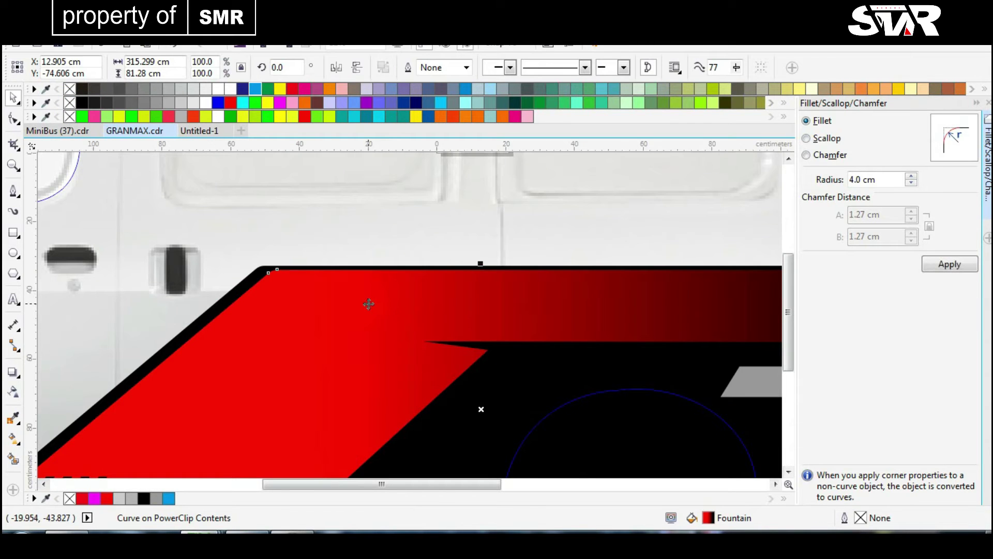
{"action": "scroll", "coordinate": [569, 398], "scroll_direction": "down", "scroll_amount": 3}
{"action": "scroll", "coordinate": [362, 357], "scroll_direction": "up", "scroll_amount": 4}
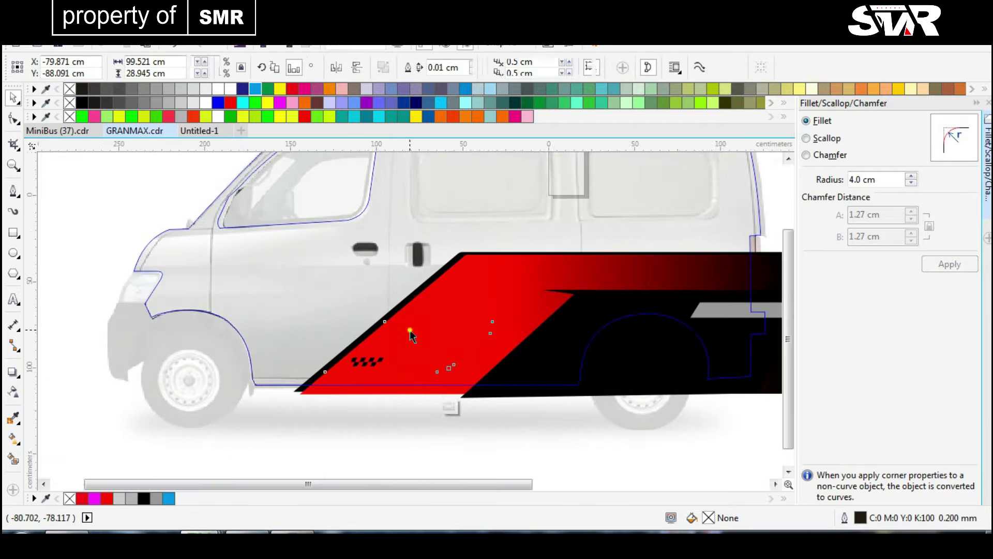
- Delete the smaller rounded panel shape lying inside the black front panel
{"action": "left_click", "coordinate": [288, 195]}
{"action": "left_click", "coordinate": [206, 102]}
{"action": "scroll", "coordinate": [423, 283], "scroll_direction": "up", "scroll_amount": 4}
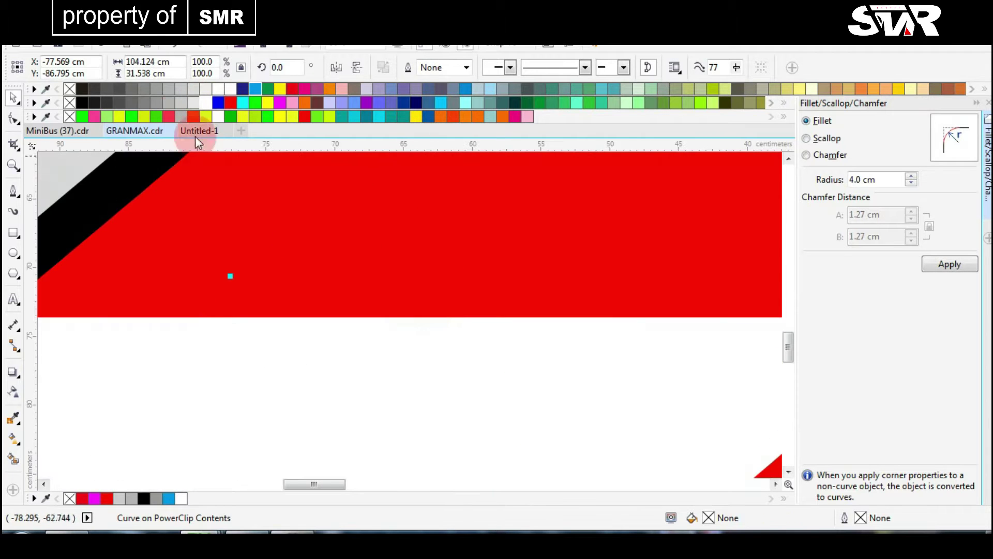
{"action": "scroll", "coordinate": [413, 319], "scroll_direction": "down", "scroll_amount": 4}
{"action": "scroll", "coordinate": [408, 315], "scroll_direction": "up", "scroll_amount": 3}
{"action": "left_click", "coordinate": [409, 315]}
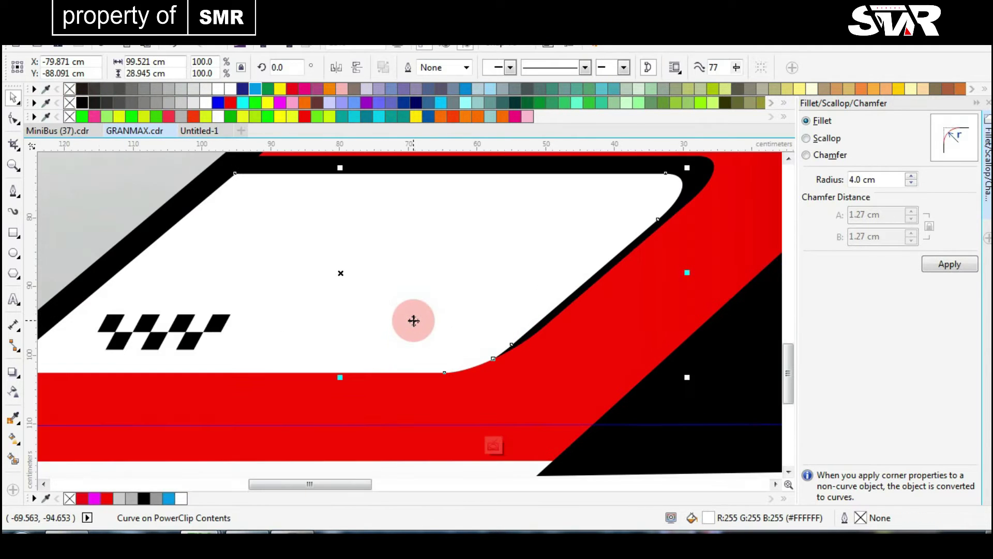
- Add a two-step inward contour to the black rounded front panel and give it a blue outline
{"action": "left_click", "coordinate": [427, 290]}
{"action": "left_click", "coordinate": [13, 373]}
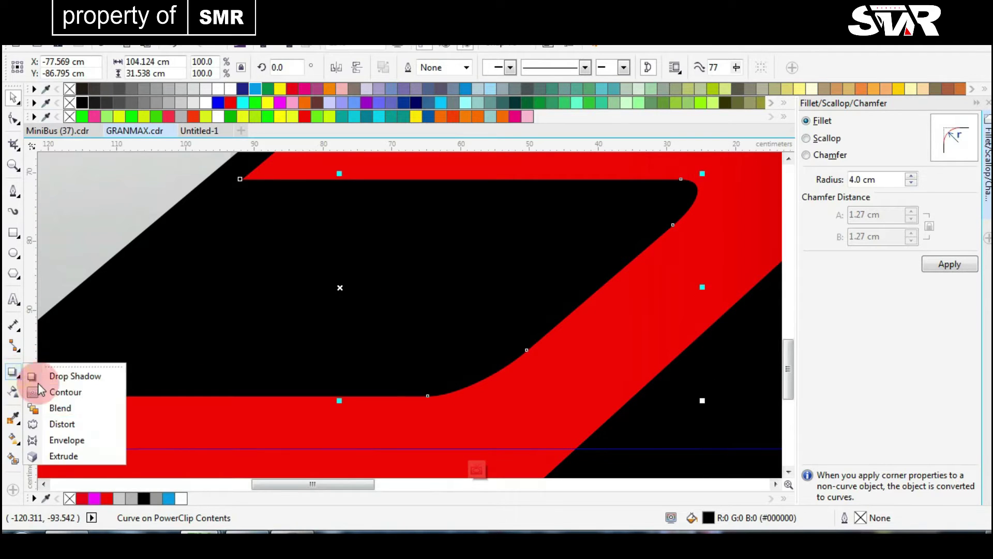
{"action": "left_click", "coordinate": [50, 393]}
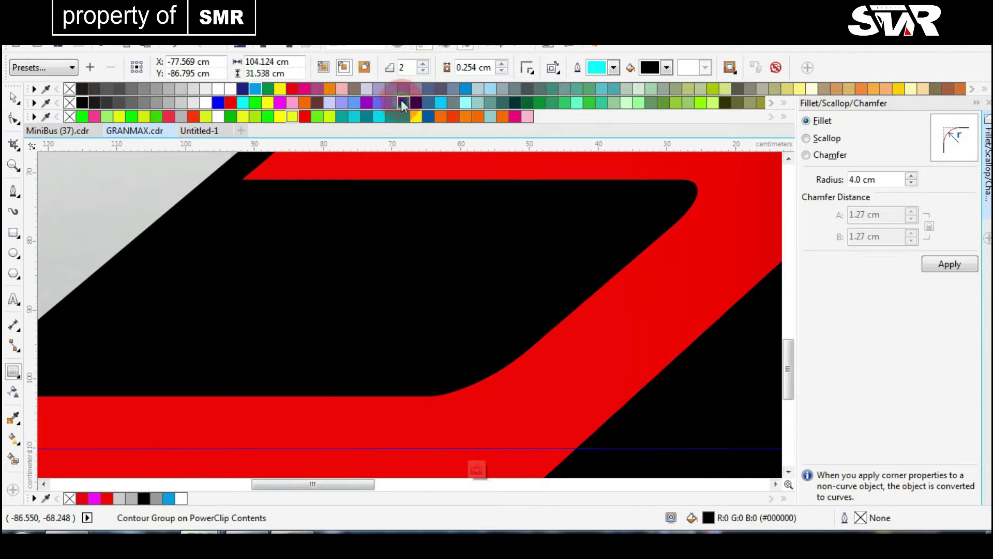
{"action": "right_click", "coordinate": [403, 103]}
{"action": "left_click_drag", "start_coordinate": [188, 320], "coordinate": [422, 300]}
- Break the contour apart into separate curves and delete the innermost one
{"action": "left_click", "coordinate": [395, 295]}
{"action": "key", "text": "space"}
{"action": "scroll", "coordinate": [410, 315], "scroll_direction": "up", "scroll_amount": 4}
{"action": "left_click", "coordinate": [435, 311]}
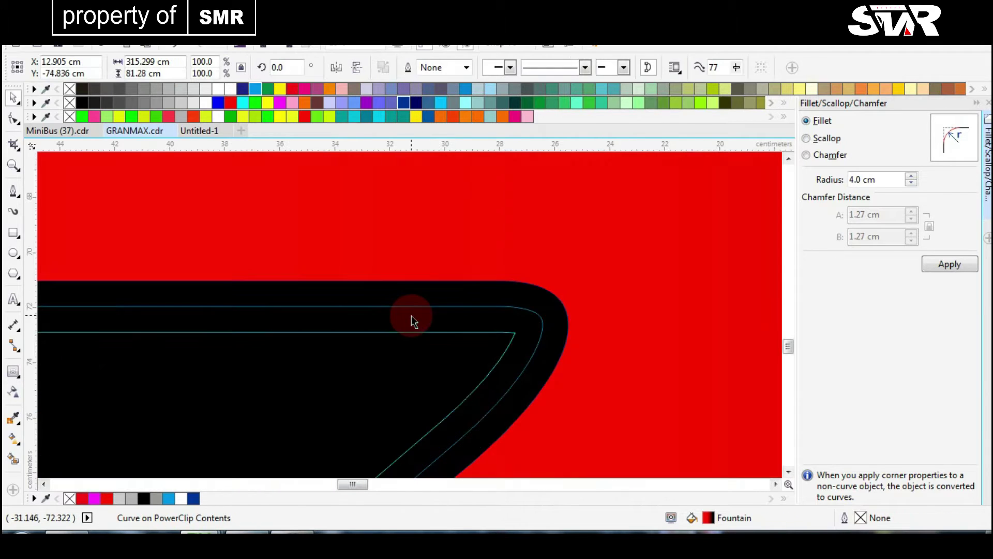
{"action": "left_click", "coordinate": [395, 300]}
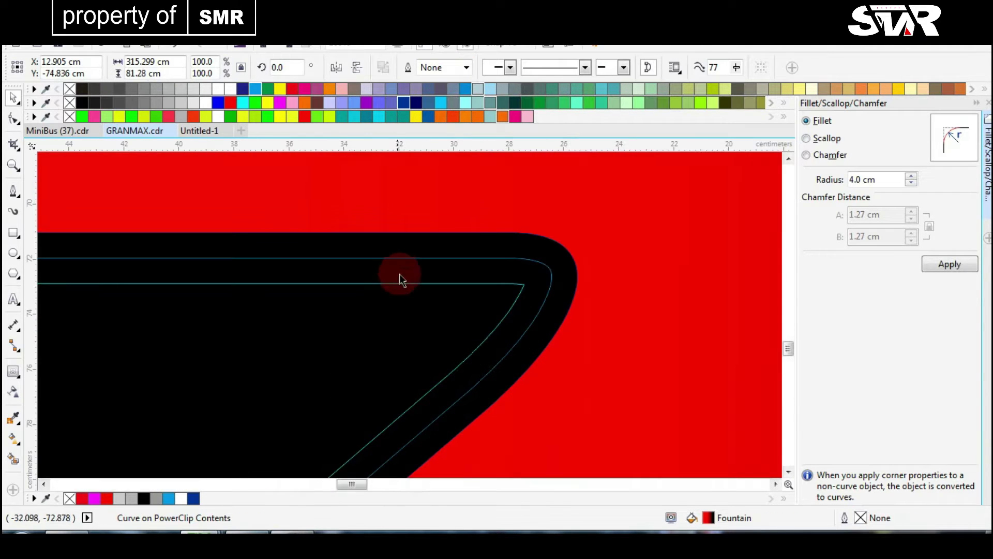
{"action": "scroll", "coordinate": [408, 314], "scroll_direction": "down", "scroll_amount": 5}
{"action": "scroll", "coordinate": [399, 316], "scroll_direction": "up", "scroll_amount": 3}
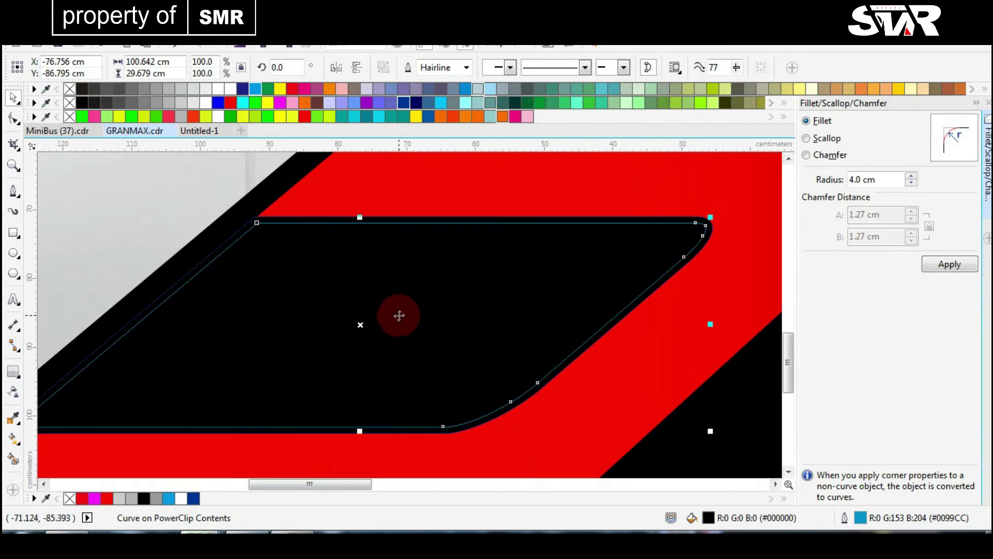
- Fill the remaining inner contour curve white and apply a linear fountain fill from black at the front to white at the rear
{"action": "left_click", "coordinate": [206, 106]}
{"action": "key", "text": "g"}
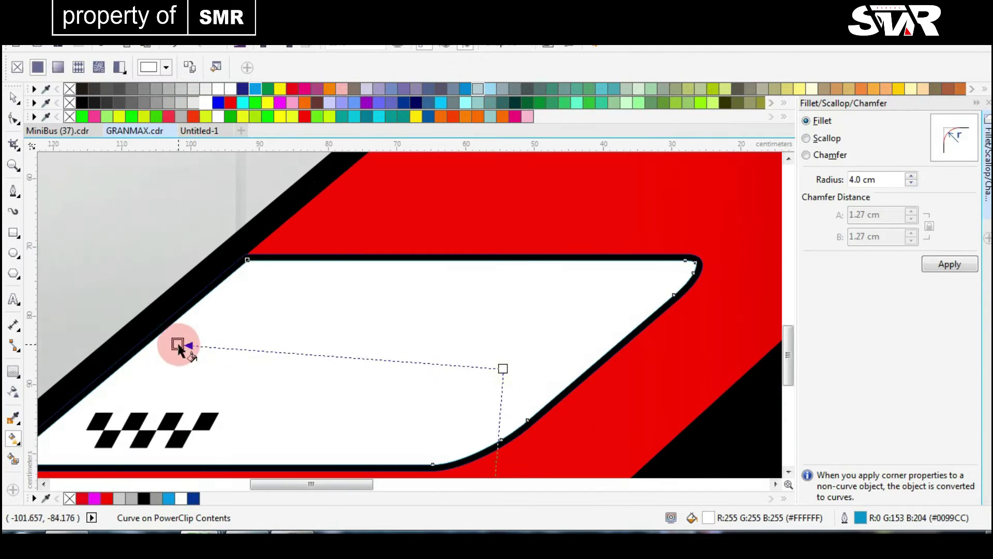
{"action": "left_click_drag", "start_coordinate": [171, 365], "coordinate": [171, 364]}
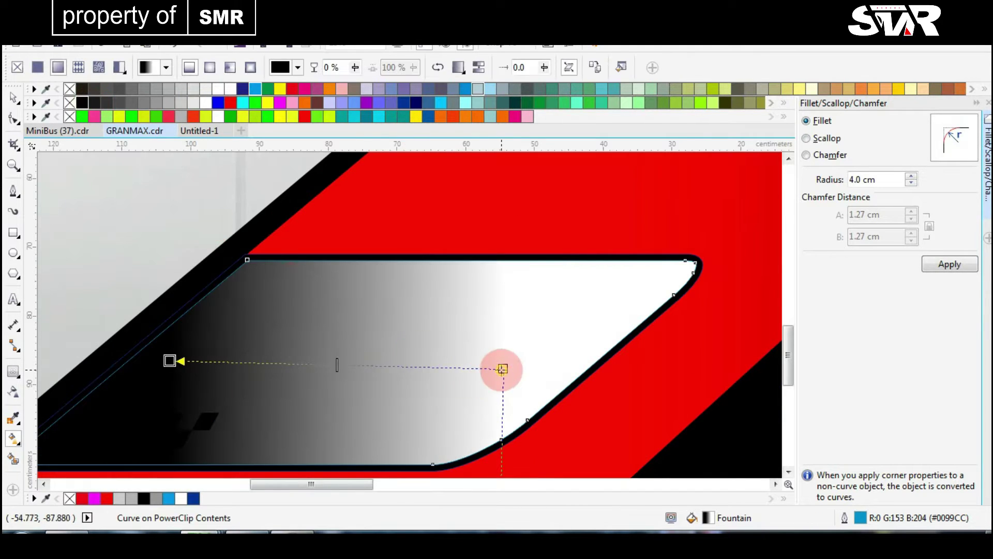
{"action": "left_click_drag", "start_coordinate": [517, 371], "coordinate": [518, 371]}
{"action": "left_click", "coordinate": [573, 389]}
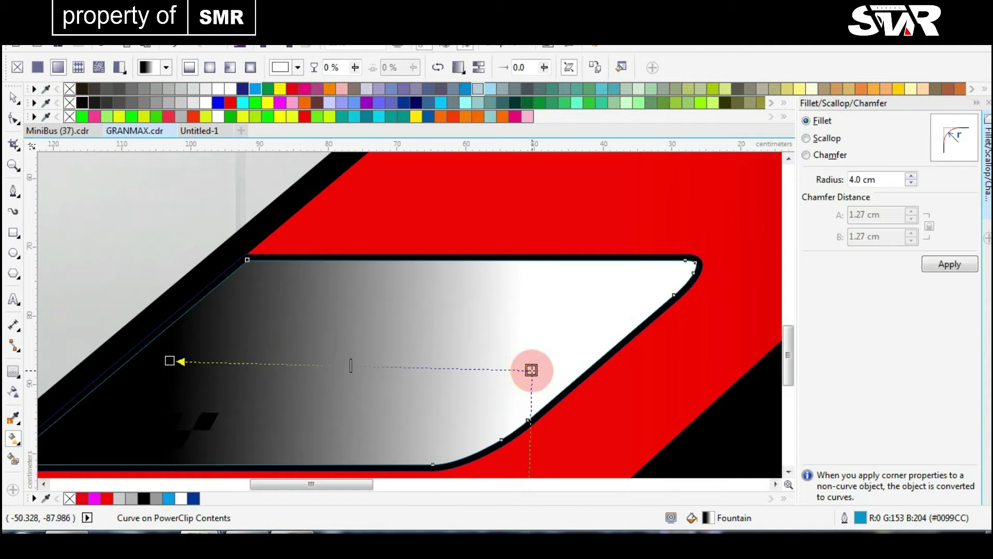
- Recolor the checkered strip on the front panel white and scale it down to about 17.96 × 4.76 cm
{"action": "key", "text": "space"}
{"action": "scroll", "coordinate": [531, 369], "scroll_direction": "down", "scroll_amount": 4}
{"action": "left_click", "coordinate": [495, 286]}
{"action": "scroll", "coordinate": [495, 287], "scroll_direction": "up", "scroll_amount": 5}
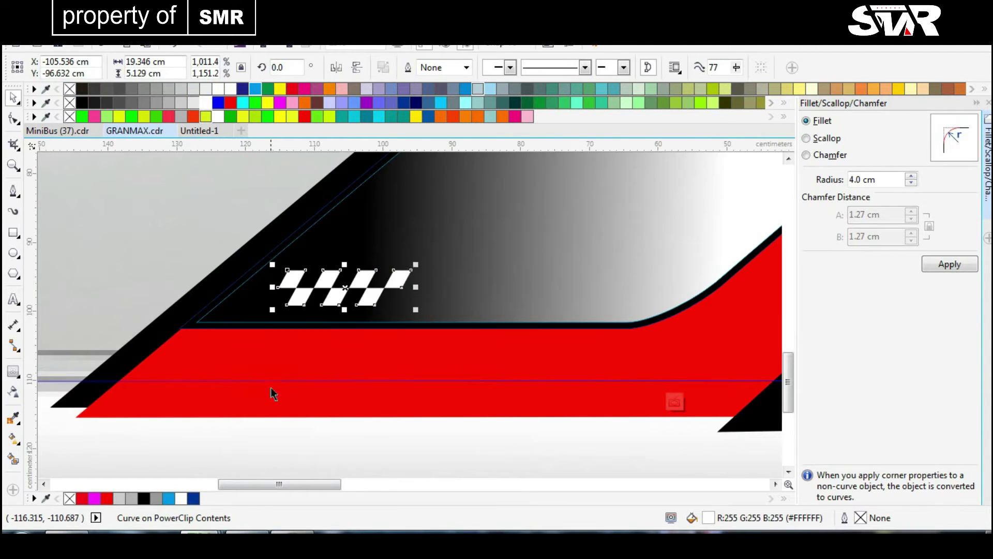
{"action": "scroll", "coordinate": [272, 384], "scroll_direction": "down", "scroll_amount": 4}
{"action": "scroll", "coordinate": [457, 277], "scroll_direction": "up", "scroll_amount": 5}
{"action": "scroll", "coordinate": [234, 260], "scroll_direction": "down", "scroll_amount": 4}
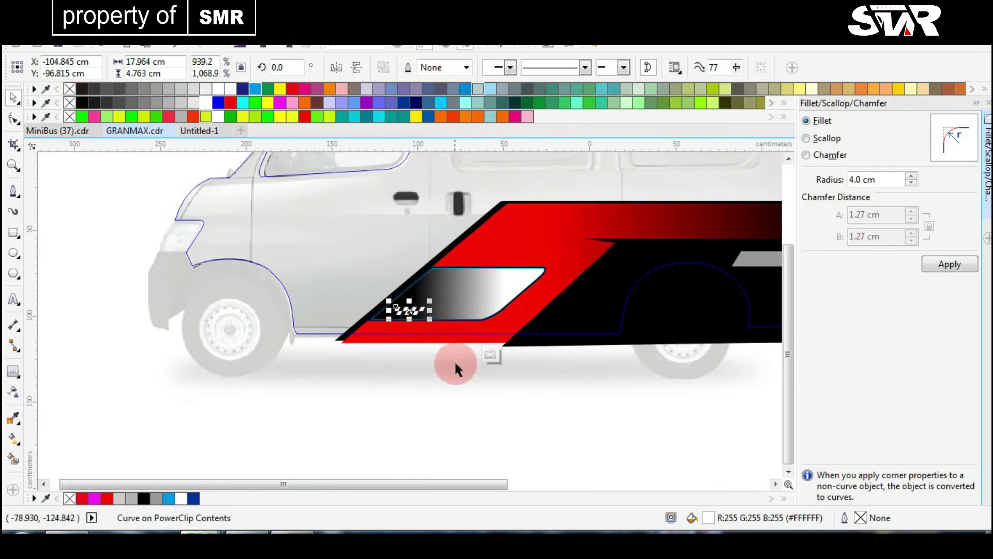
- Examine the gradient panel and white checkered strip against the rest of the sticker design
{"action": "left_click", "coordinate": [505, 311]}
{"action": "scroll", "coordinate": [543, 282], "scroll_direction": "up", "scroll_amount": 5}
{"action": "scroll", "coordinate": [388, 288], "scroll_direction": "down", "scroll_amount": 4}
{"action": "left_click", "coordinate": [342, 359]}
{"action": "scroll", "coordinate": [358, 324], "scroll_direction": "up", "scroll_amount": 3}
{"action": "scroll", "coordinate": [358, 324], "scroll_direction": "down", "scroll_amount": 3}
{"action": "left_click", "coordinate": [399, 415]}
{"action": "left_click", "coordinate": [366, 266]}
{"action": "left_click", "coordinate": [304, 292]}
{"action": "scroll", "coordinate": [304, 293], "scroll_direction": "up", "scroll_amount": 3}
{"action": "left_click", "coordinate": [295, 332], "text": "ctrl"}
{"action": "scroll", "coordinate": [310, 310], "scroll_direction": "down", "scroll_amount": 2}
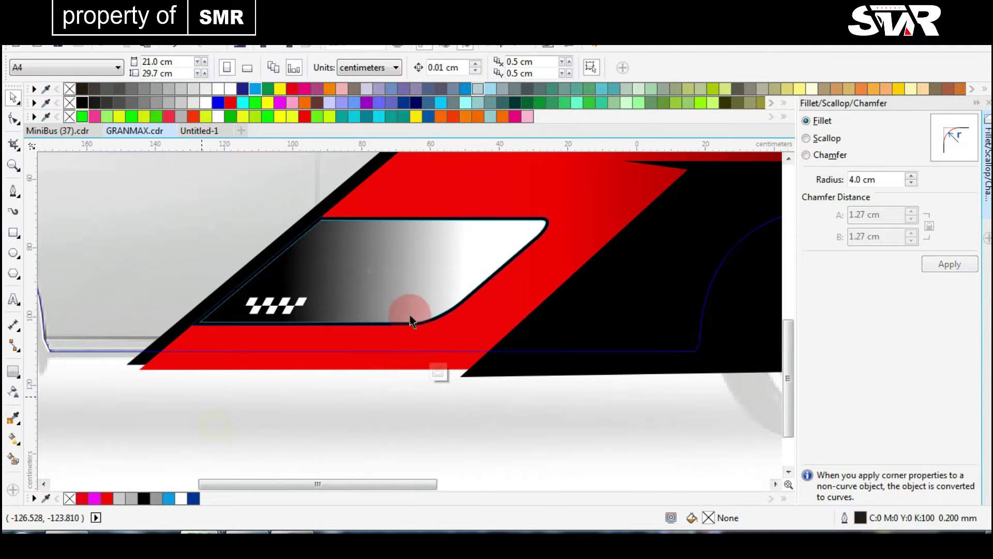
- Remove the blue outlines from the front panel curves and finish editing the van body's PowerClip contents
{"action": "scroll", "coordinate": [199, 398], "scroll_direction": "down", "scroll_amount": 3}
{"action": "left_click", "coordinate": [241, 189]}
{"action": "left_click", "coordinate": [166, 260]}
{"action": "scroll", "coordinate": [304, 421], "scroll_direction": "up", "scroll_amount": 2}
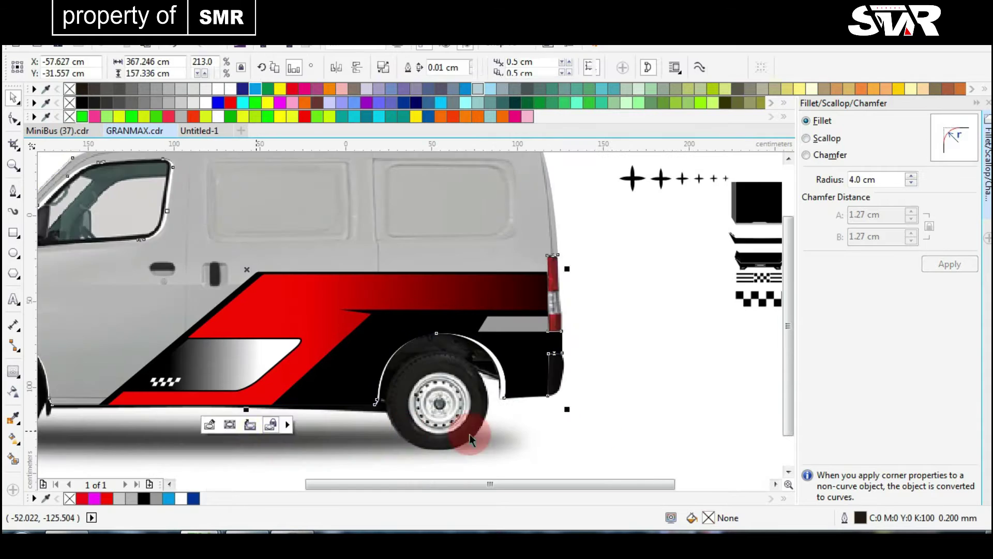
- Duplicate the row of four-pointed stars and place the copy below the original ornaments behind the van
{"action": "scroll", "coordinate": [406, 362], "scroll_direction": "down", "scroll_amount": 3}
{"action": "scroll", "coordinate": [720, 195], "scroll_direction": "up", "scroll_amount": 2}
{"action": "left_click_drag", "start_coordinate": [720, 195], "coordinate": [344, 410]}
{"action": "scroll", "coordinate": [441, 314], "scroll_direction": "down", "scroll_amount": 2}
{"action": "scroll", "coordinate": [441, 314], "scroll_direction": "up", "scroll_amount": 2}
{"action": "left_click", "coordinate": [466, 66]}
{"action": "scroll", "coordinate": [392, 252], "scroll_direction": "down", "scroll_amount": 2}
{"action": "scroll", "coordinate": [465, 354], "scroll_direction": "up", "scroll_amount": 4}
{"action": "left_click_drag", "start_coordinate": [181, 396], "coordinate": [532, 328]}
{"action": "scroll", "coordinate": [410, 310], "scroll_direction": "down", "scroll_amount": 4}
{"action": "scroll", "coordinate": [531, 328], "scroll_direction": "up", "scroll_amount": 2}
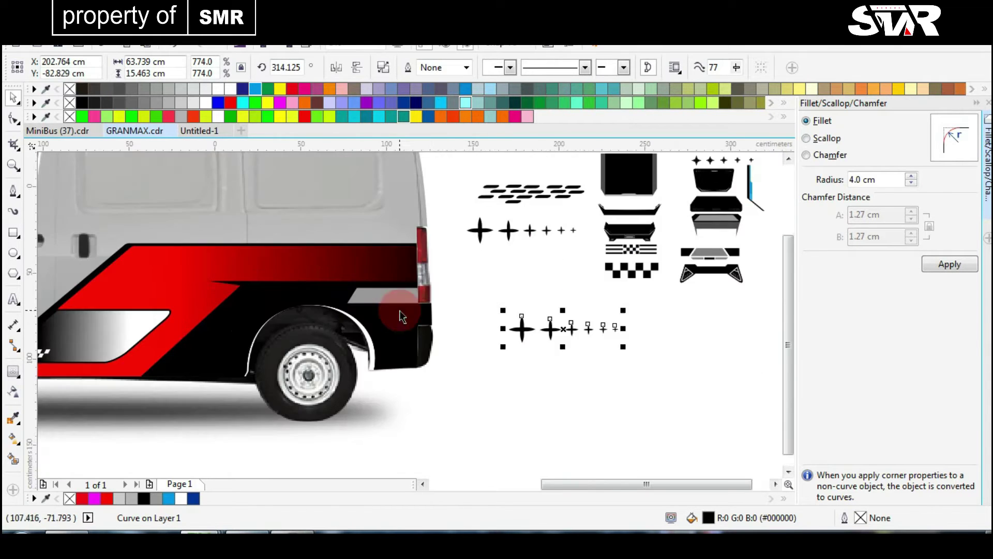
- Open the van body's PowerClip contents and duplicate the black rear shape, offset slightly downward and toward the rear
{"action": "scroll", "coordinate": [410, 321], "scroll_direction": "up", "scroll_amount": 2}
{"action": "left_click", "coordinate": [637, 319]}
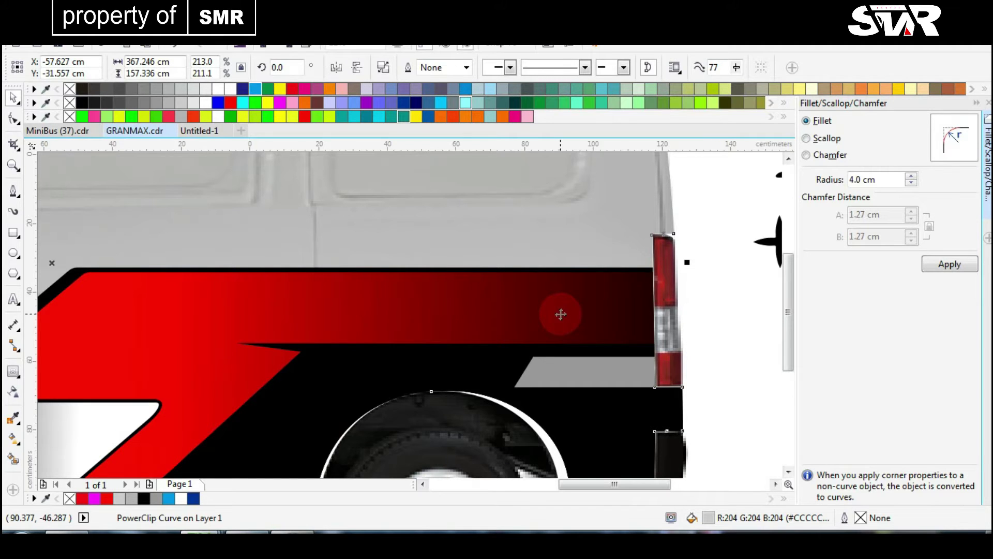
{"action": "scroll", "coordinate": [561, 314], "scroll_direction": "down", "scroll_amount": 3}
{"action": "left_click", "coordinate": [410, 318], "text": "ctrl"}
{"action": "scroll", "coordinate": [410, 318], "scroll_direction": "up", "scroll_amount": 1}
{"action": "scroll", "coordinate": [306, 347], "scroll_direction": "up", "scroll_amount": 1}
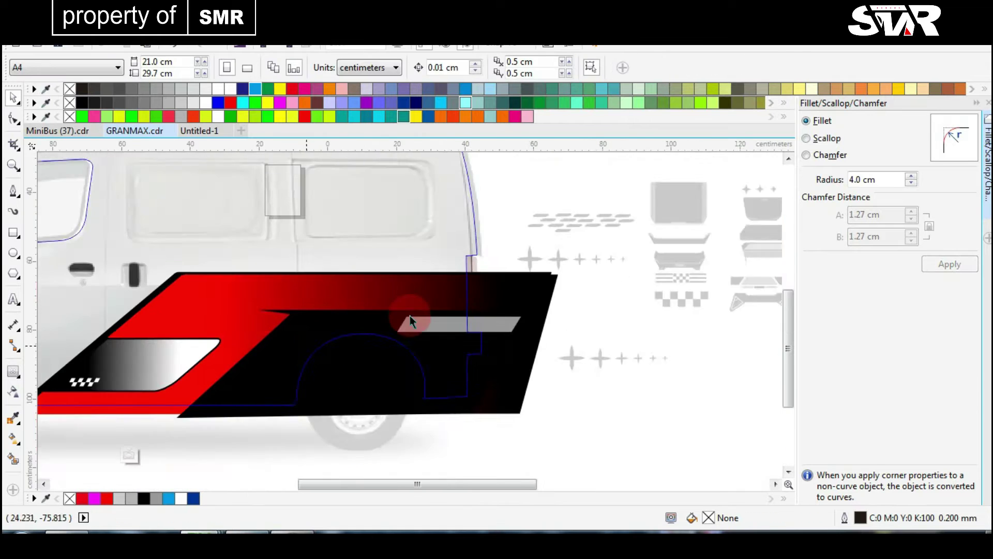
{"action": "scroll", "coordinate": [284, 268], "scroll_direction": "up", "scroll_amount": 1}
{"action": "scroll", "coordinate": [565, 348], "scroll_direction": "down", "scroll_amount": 3}
{"action": "scroll", "coordinate": [305, 239], "scroll_direction": "up", "scroll_amount": 3}
- Remove the notch node from the copied black rear shape and reposition its upper front corner
{"action": "key", "text": "F10"}
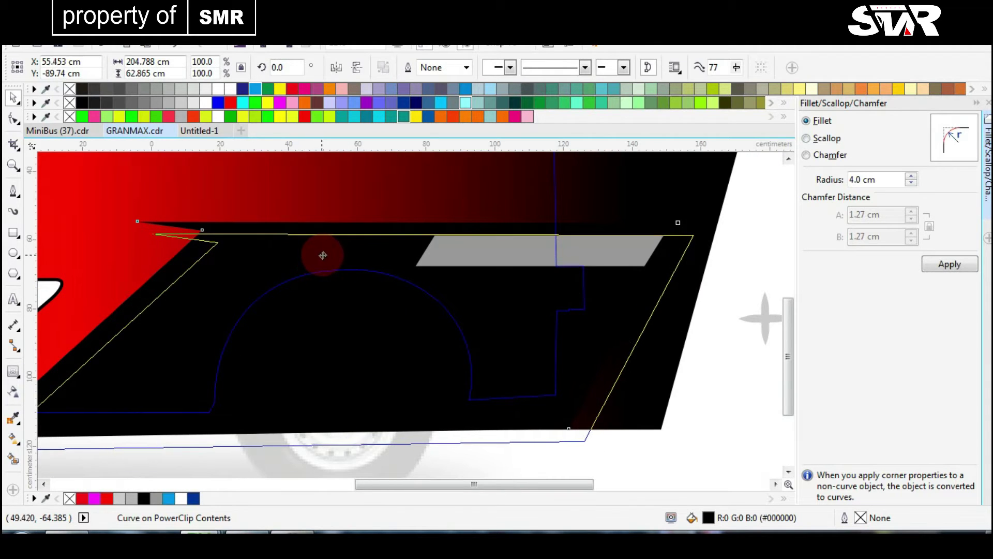
{"action": "scroll", "coordinate": [279, 244], "scroll_direction": "up", "scroll_amount": 3}
{"action": "left_click_drag", "start_coordinate": [379, 321], "coordinate": [399, 294]}
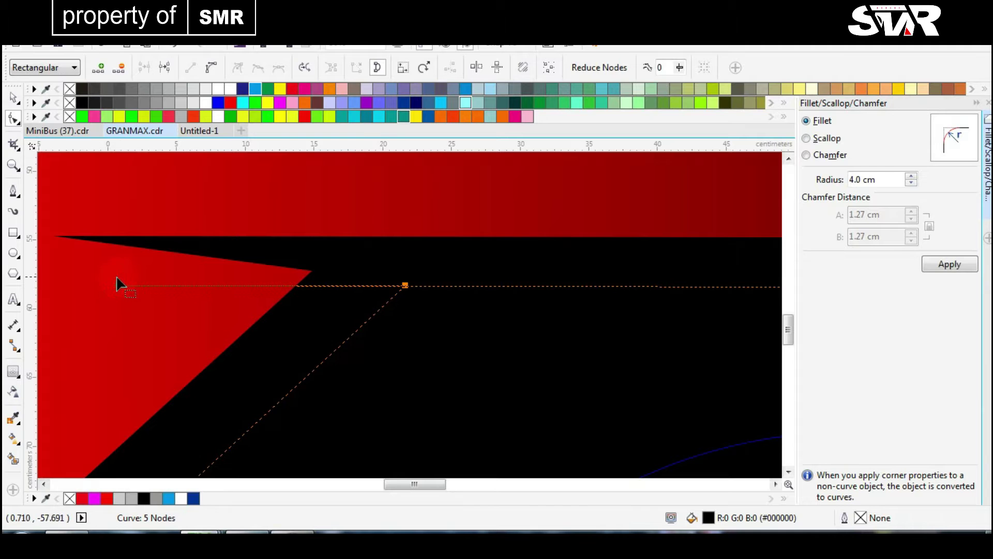
{"action": "key", "text": "space"}
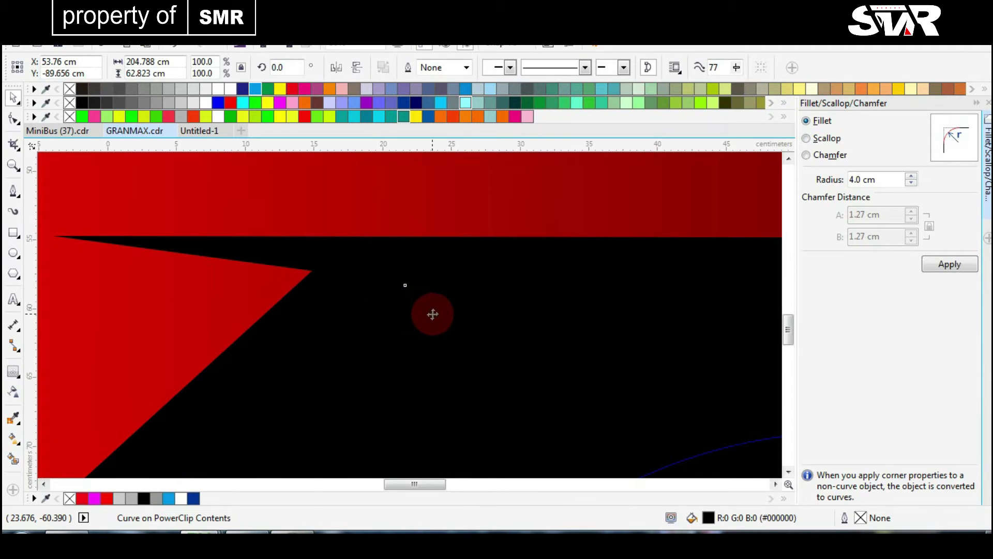
{"action": "key", "text": "F10"}
{"action": "mouse_move", "coordinate": [357, 286]}
{"action": "left_mouse_down"}
{"action": "mouse_move", "coordinate": [355, 294]}
{"action": "mouse_move", "coordinate": [370, 290]}
{"action": "left_mouse_up"}
{"action": "scroll", "coordinate": [410, 324], "scroll_direction": "down", "scroll_amount": 2}
{"action": "scroll", "coordinate": [410, 323], "scroll_direction": "up", "scroll_amount": 2}
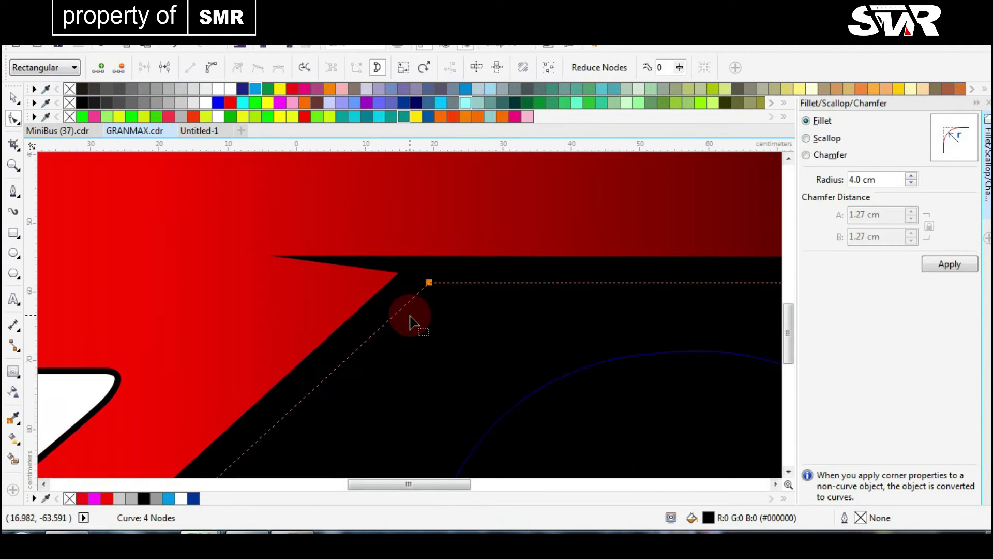
{"action": "key", "text": "space"}
- Fill the original rear shape behind the black copy white to form a white stripe along its edge
{"action": "scroll", "coordinate": [410, 323], "scroll_direction": "down", "scroll_amount": 3}
{"action": "scroll", "coordinate": [433, 326], "scroll_direction": "up", "scroll_amount": 2}
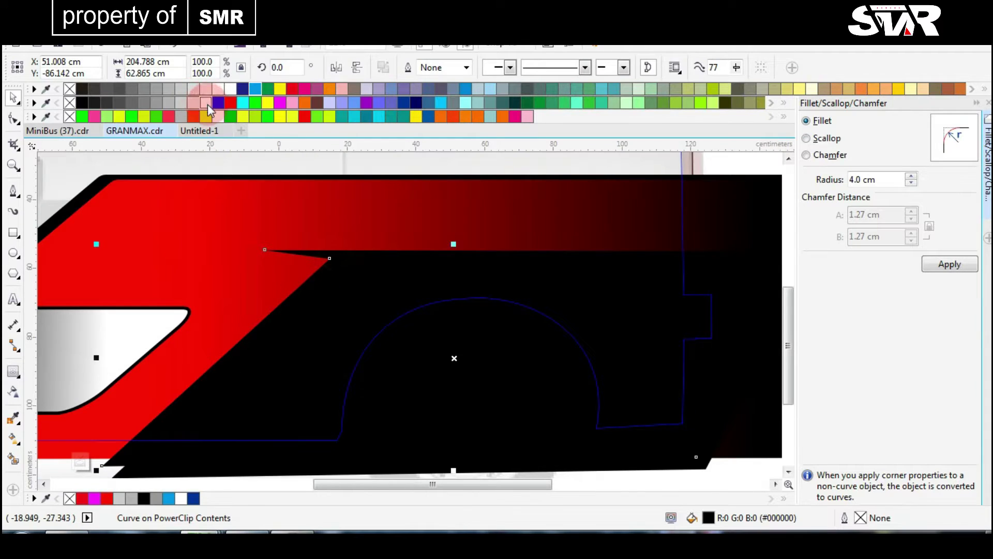
{"action": "scroll", "coordinate": [537, 443], "scroll_direction": "down", "scroll_amount": 3}
{"action": "scroll", "coordinate": [406, 307], "scroll_direction": "up", "scroll_amount": 3}
{"action": "scroll", "coordinate": [399, 319], "scroll_direction": "down", "scroll_amount": 3}
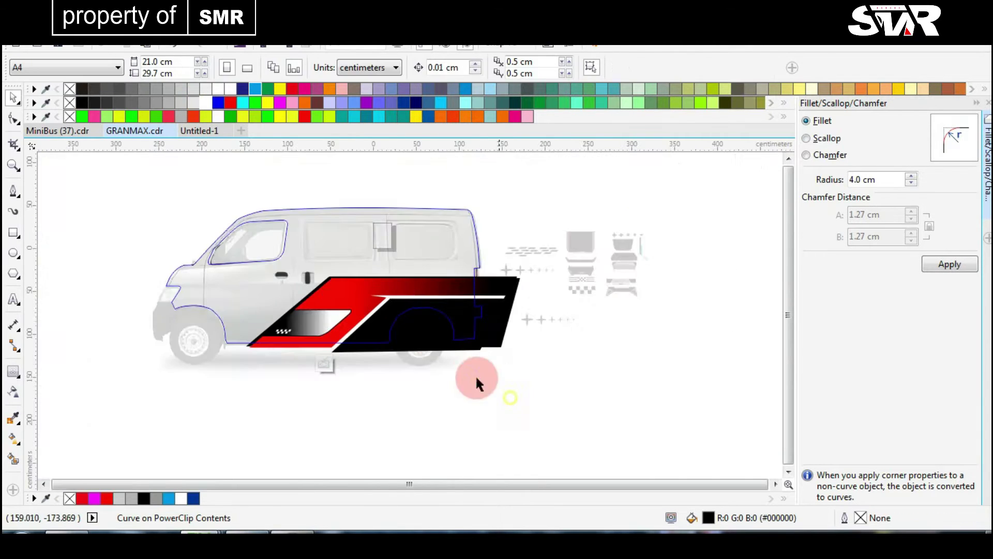
{"action": "scroll", "coordinate": [435, 408], "scroll_direction": "up", "scroll_amount": 4}
{"action": "scroll", "coordinate": [393, 275], "scroll_direction": "down", "scroll_amount": 2}
{"action": "left_click", "coordinate": [455, 385]}
{"action": "scroll", "coordinate": [456, 388], "scroll_direction": "down", "scroll_amount": 3}
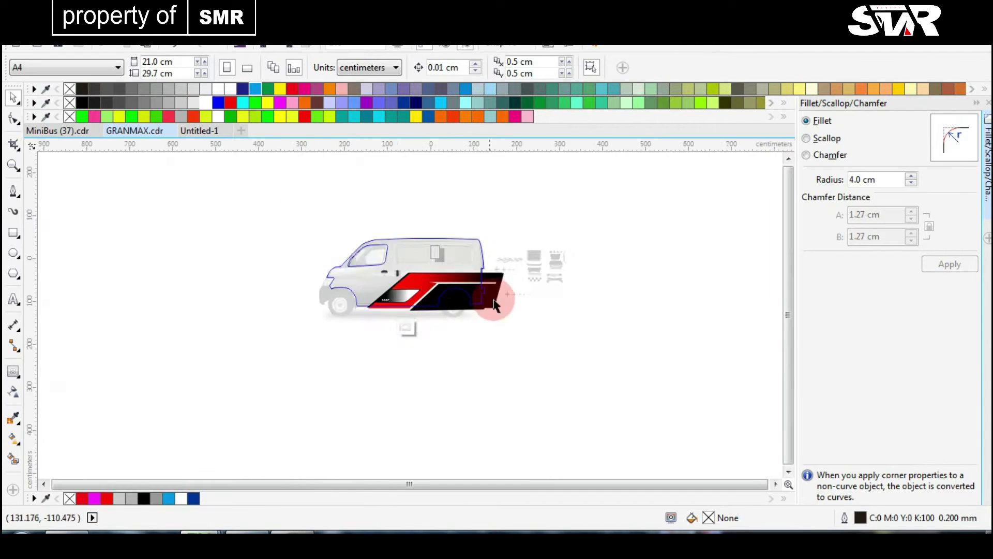
- Try a linear fountain fill on the black rear shape, from black at its upper edge to white below
{"action": "scroll", "coordinate": [365, 380], "scroll_direction": "up", "scroll_amount": 4}
{"action": "scroll", "coordinate": [549, 352], "scroll_direction": "up", "scroll_amount": 3}
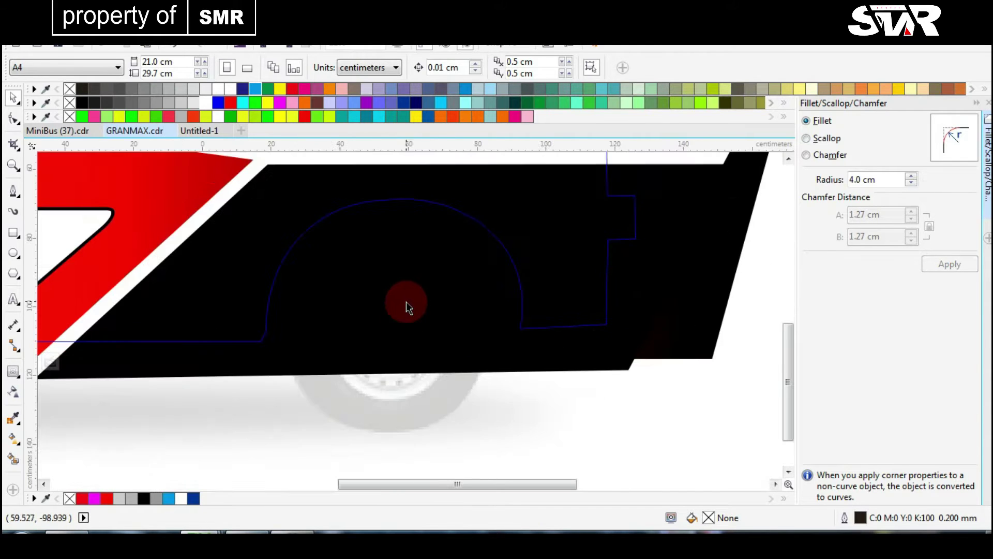
{"action": "left_click", "coordinate": [410, 300]}
{"action": "scroll", "coordinate": [410, 310], "scroll_direction": "down", "scroll_amount": 3}
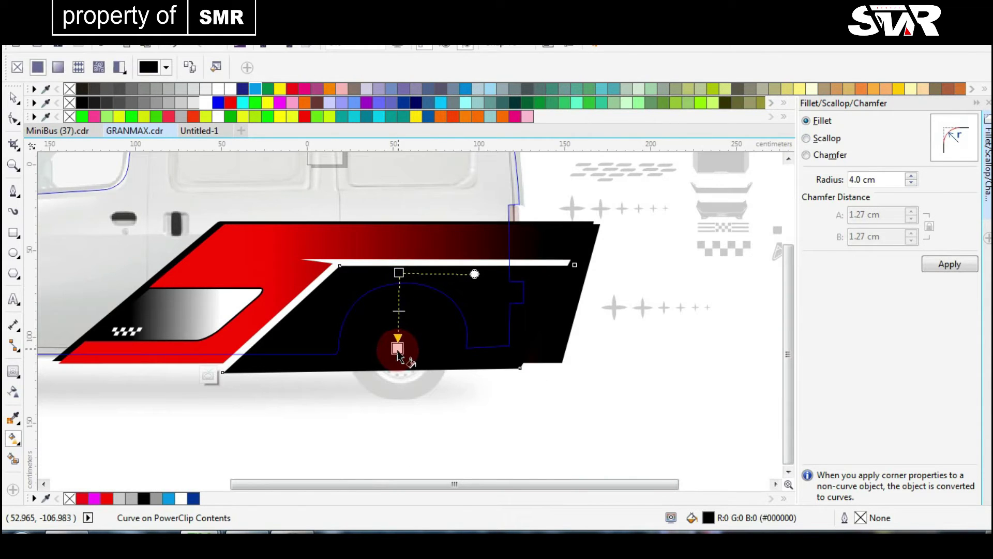
{"action": "left_click_drag", "start_coordinate": [397, 348], "coordinate": [393, 353]}
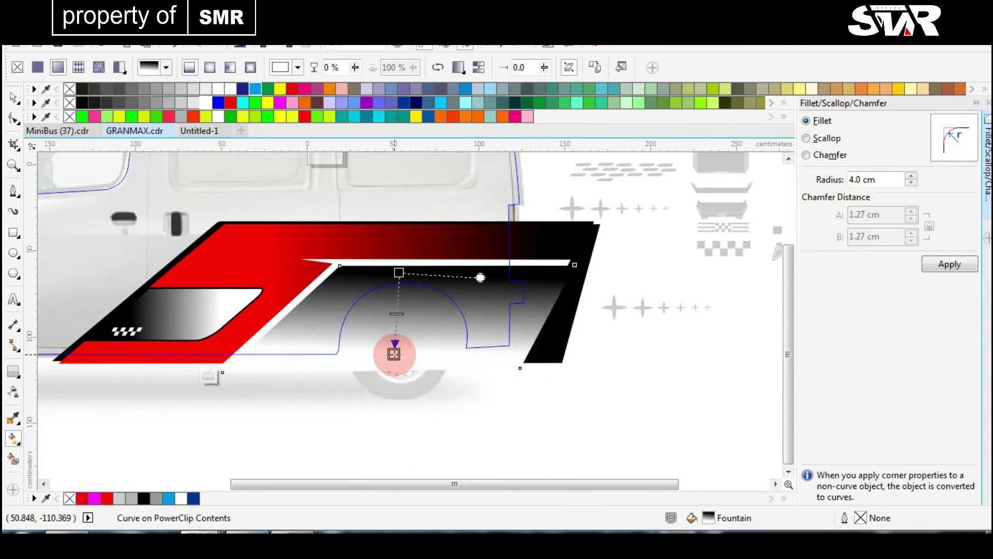
{"action": "left_click", "coordinate": [232, 116]}
{"action": "key", "text": "space"}
{"action": "scroll", "coordinate": [207, 380], "scroll_direction": "down", "scroll_amount": 3}
{"action": "scroll", "coordinate": [421, 350], "scroll_direction": "up", "scroll_amount": 3}
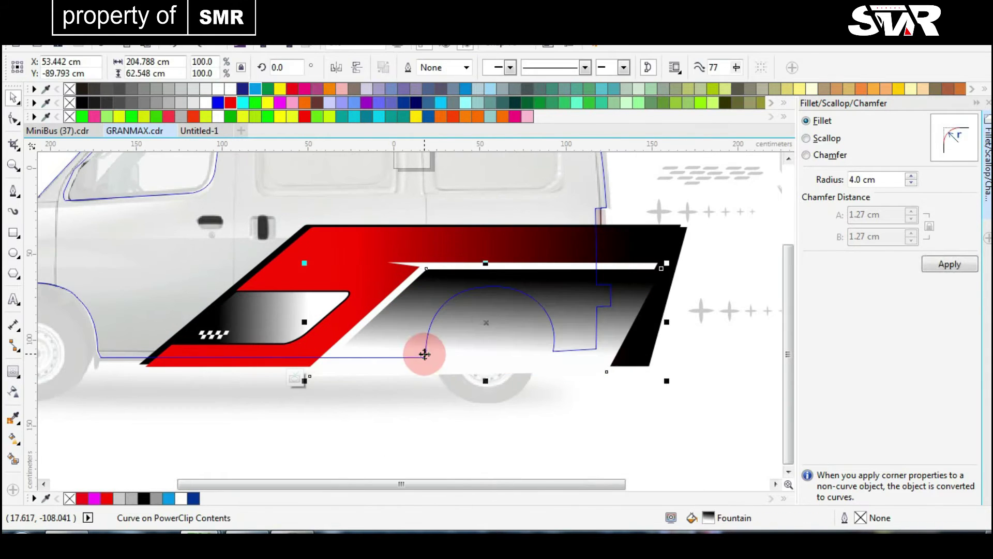
{"action": "left_click", "coordinate": [399, 410]}
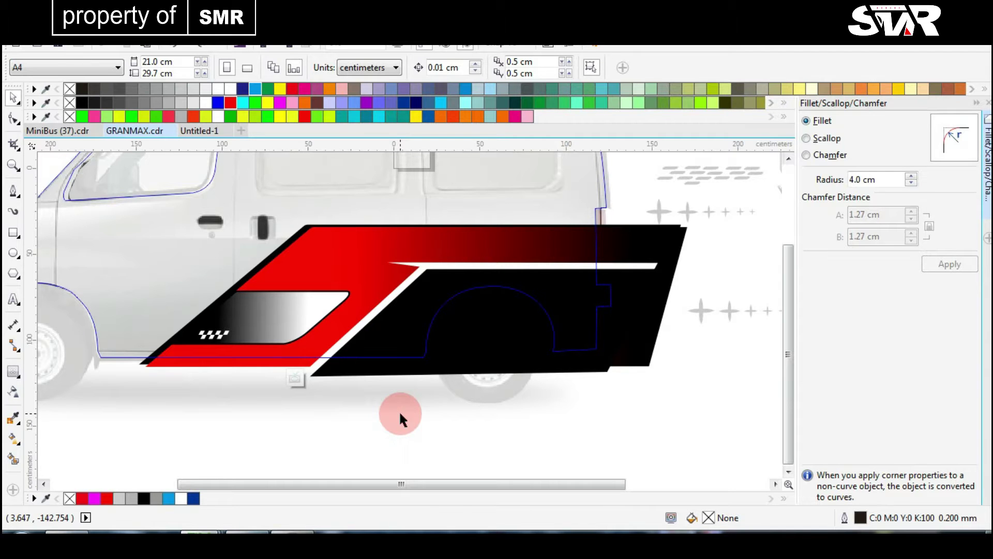
- Add the artistic text 23 and move it over the rear end of the black shape
{"action": "left_click", "coordinate": [10, 315]}
{"action": "left_click", "coordinate": [78, 396]}
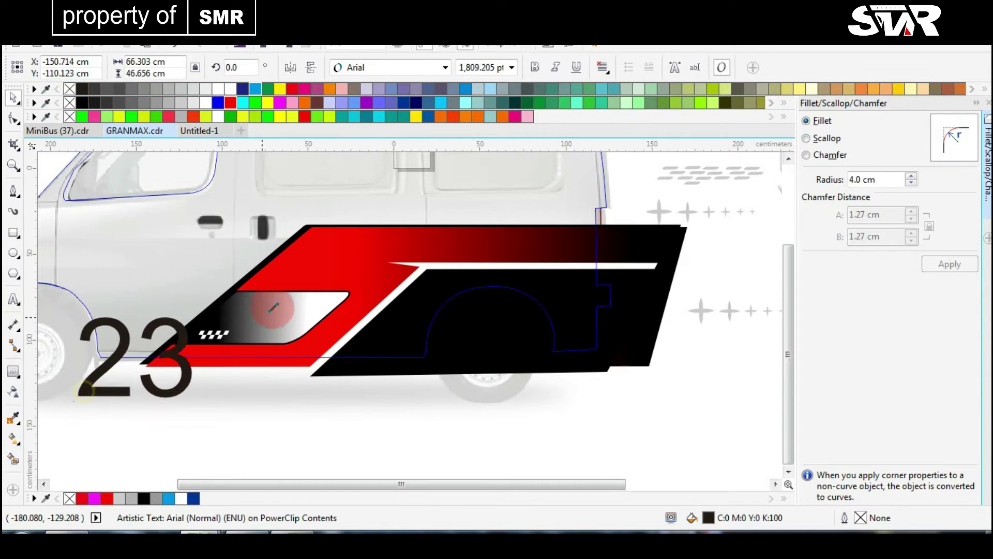
{"action": "left_click_drag", "start_coordinate": [155, 357], "coordinate": [409, 356]}
{"action": "scroll", "coordinate": [413, 310], "scroll_direction": "up", "scroll_amount": 3}
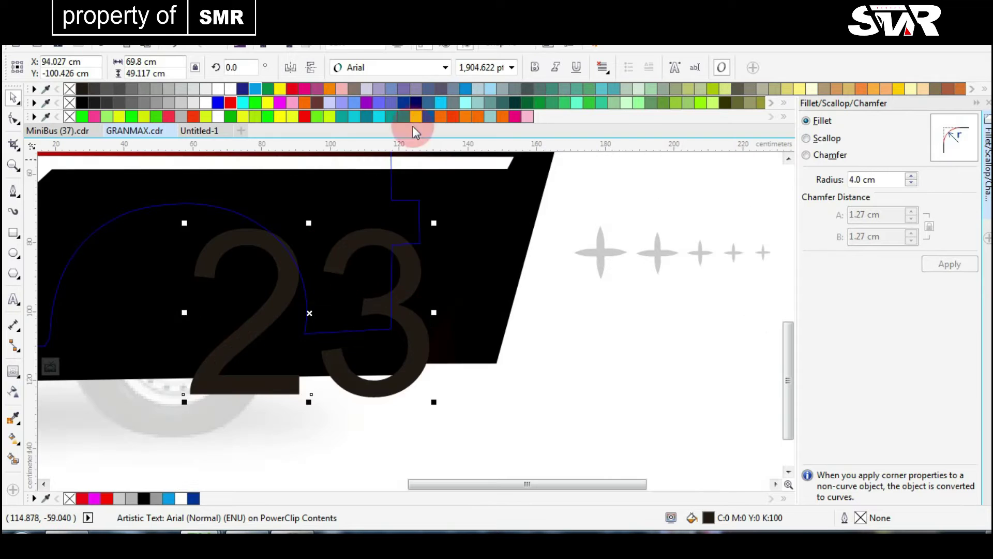
- Set the 23 text's font to Demonized and move it to the empty area below the van's rear
{"action": "left_click", "coordinate": [393, 67]}
{"action": "type", "text": "D"}
{"action": "left_click", "coordinate": [386, 337]}
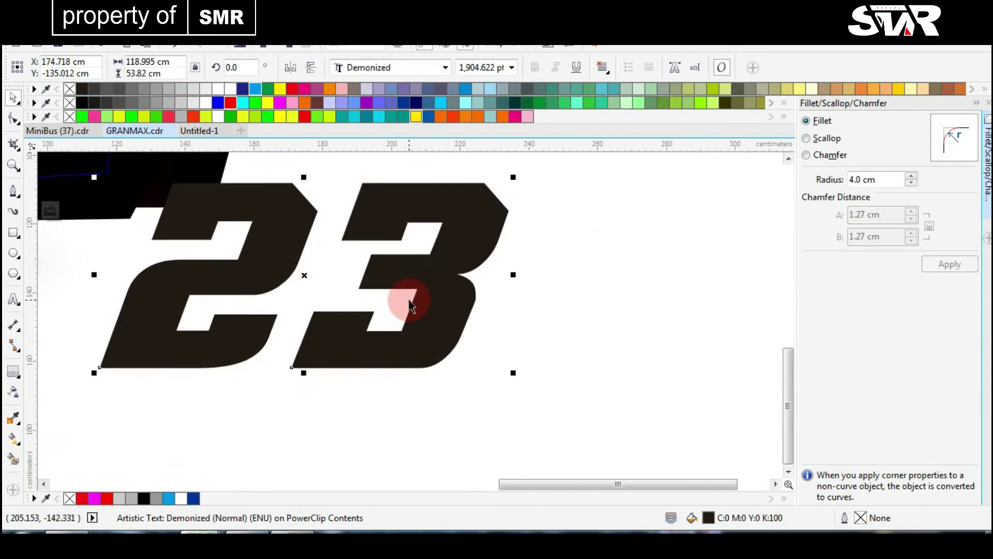
- Break the 23 text apart into separate digits and move the 3 closer to the 2
{"action": "key", "text": "ctrl+j"}
{"action": "left_click", "coordinate": [708, 492]}
{"action": "scroll", "coordinate": [372, 284], "scroll_direction": "up", "scroll_amount": 3}
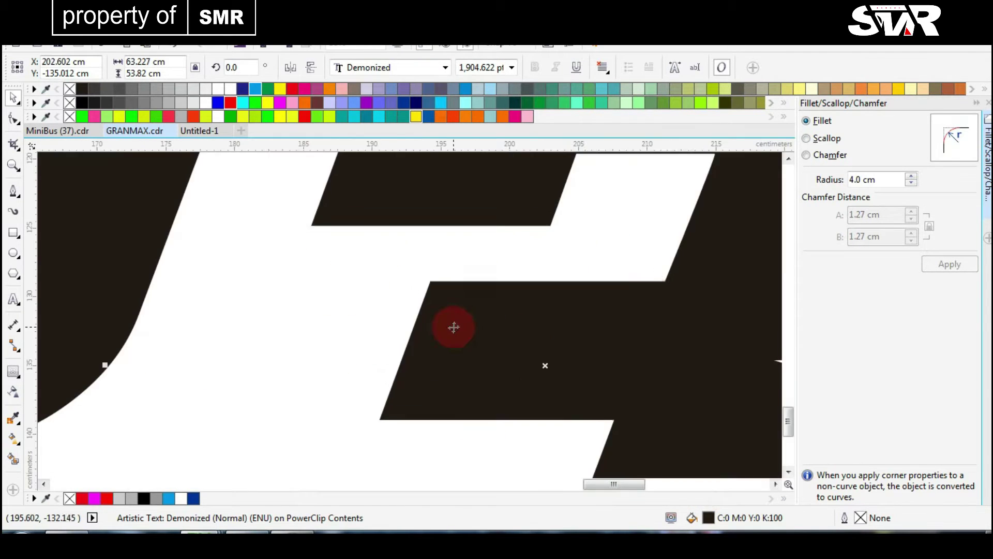
{"action": "scroll", "coordinate": [118, 261], "scroll_direction": "up", "scroll_amount": 2}
{"action": "scroll", "coordinate": [418, 320], "scroll_direction": "down", "scroll_amount": 2}
{"action": "left_click", "coordinate": [418, 320]}
{"action": "scroll", "coordinate": [344, 298], "scroll_direction": "up", "scroll_amount": 1}
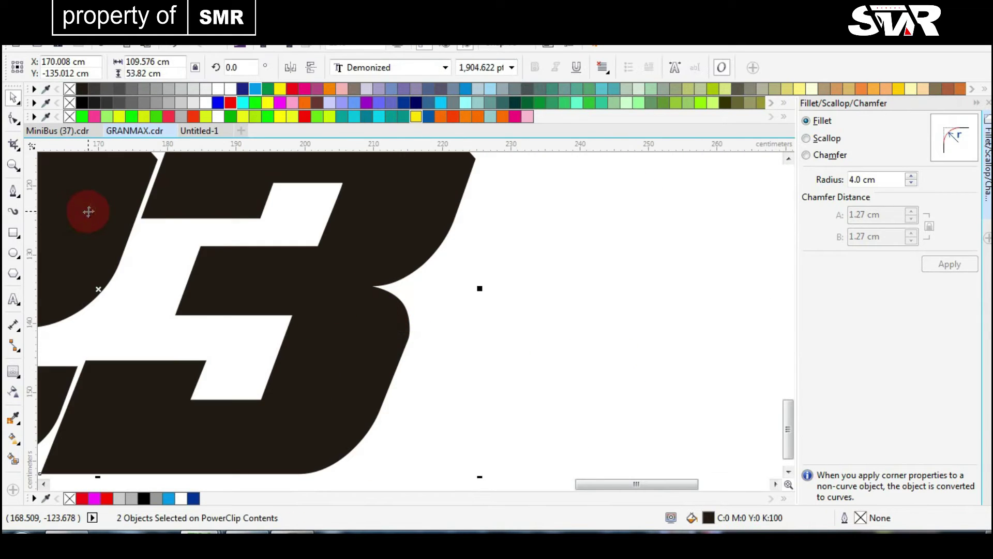
- Merge the two digits into one curve and pull the 2's inner notch corner about 13 cm rightward into a thin spike
{"action": "left_click", "coordinate": [424, 68]}
{"action": "scroll", "coordinate": [233, 321], "scroll_direction": "down", "scroll_amount": 2}
{"action": "key", "text": "F10"}
{"action": "scroll", "coordinate": [405, 306], "scroll_direction": "up", "scroll_amount": 2}
{"action": "scroll", "coordinate": [389, 277], "scroll_direction": "up", "scroll_amount": 3}
{"action": "left_click", "coordinate": [389, 278]}
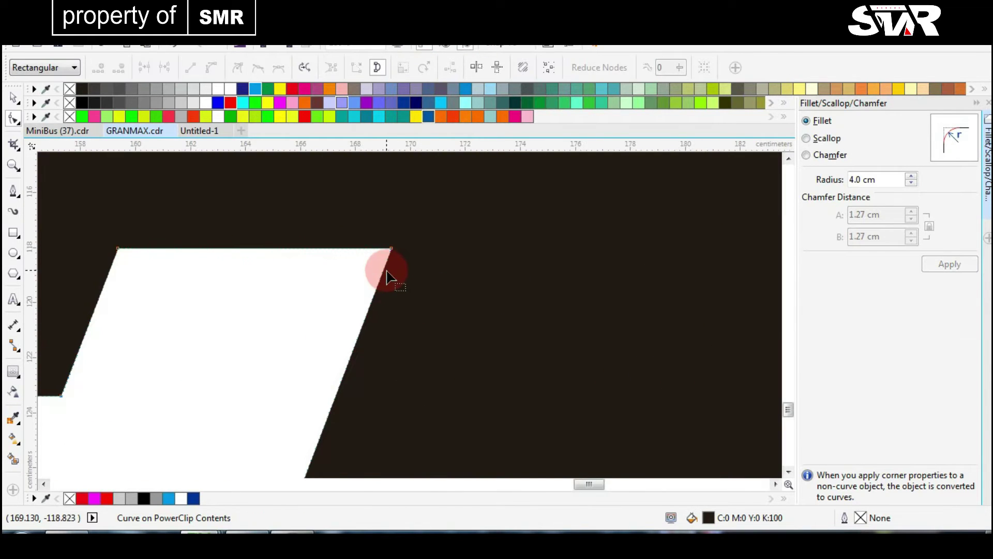
{"action": "scroll", "coordinate": [383, 273], "scroll_direction": "down", "scroll_amount": 1}
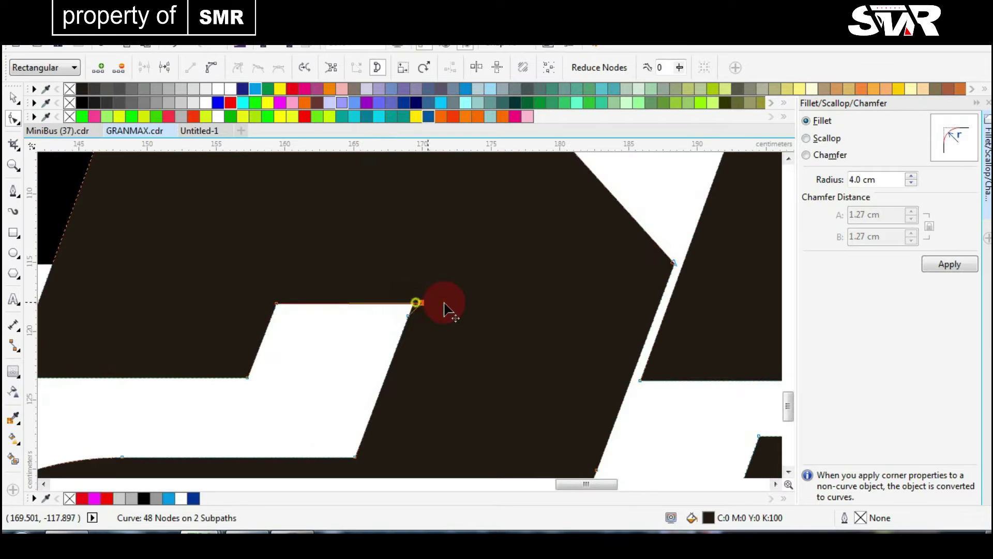
{"action": "left_click_drag", "start_coordinate": [603, 308], "coordinate": [601, 308]}
{"action": "scroll", "coordinate": [289, 317], "scroll_direction": "down", "scroll_amount": 2}
{"action": "scroll", "coordinate": [414, 317], "scroll_direction": "up", "scroll_amount": 2}
{"action": "scroll", "coordinate": [614, 311], "scroll_direction": "up", "scroll_amount": 1}
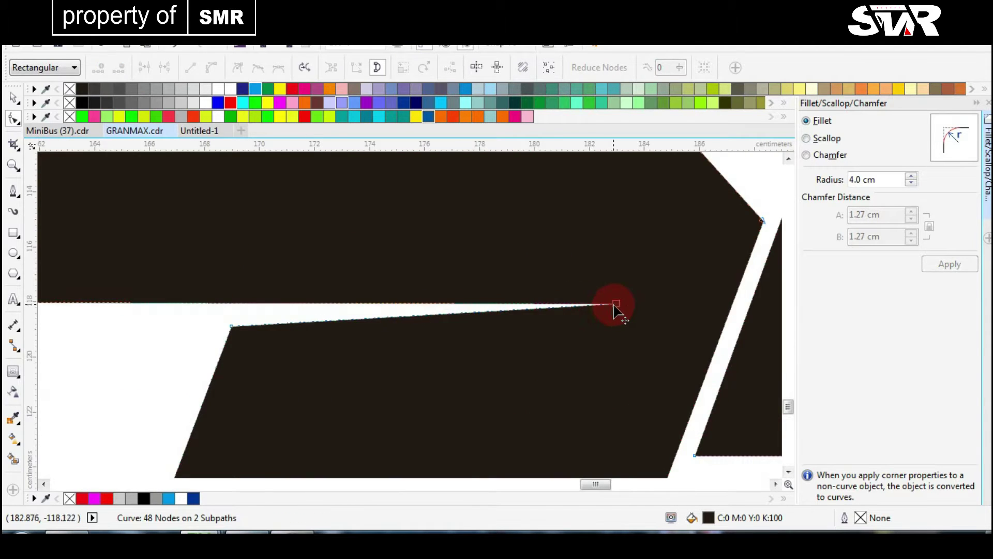
- Pull the inner upper notch corner of the 3 about 10 cm rightward into a matching thin spike
{"action": "scroll", "coordinate": [434, 326], "scroll_direction": "down", "scroll_amount": 3}
{"action": "scroll", "coordinate": [435, 326], "scroll_direction": "up", "scroll_amount": 3}
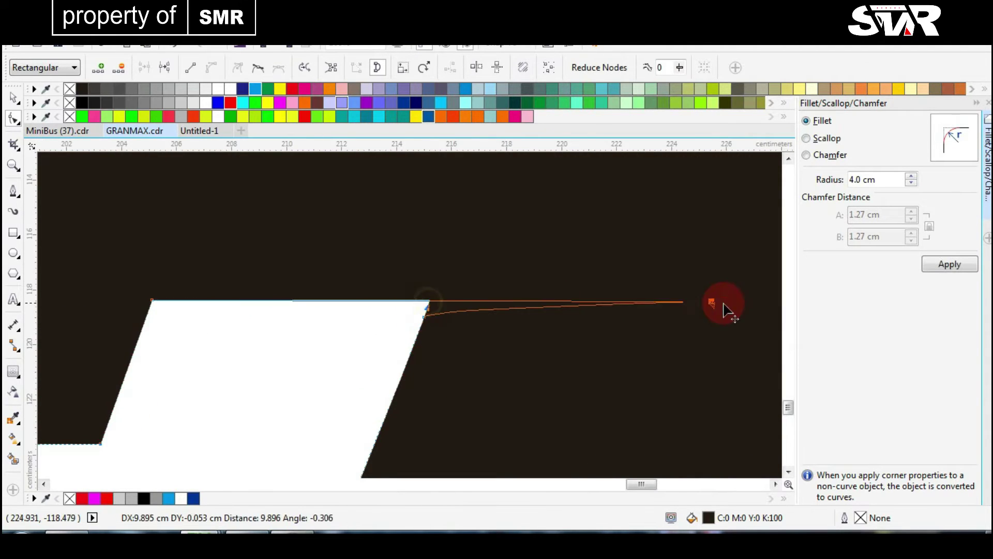
{"action": "left_click_drag", "start_coordinate": [724, 311], "coordinate": [724, 310]}
{"action": "scroll", "coordinate": [468, 349], "scroll_direction": "down", "scroll_amount": 3}
- Add a two-step outside contour with a 1.892 cm offset around the 23 and break it into separate outlines
{"action": "left_click", "coordinate": [396, 315]}
{"action": "scroll", "coordinate": [395, 315], "scroll_direction": "up", "scroll_amount": 1}
{"action": "left_click", "coordinate": [423, 71]}
{"action": "scroll", "coordinate": [399, 275], "scroll_direction": "up", "scroll_amount": 2}
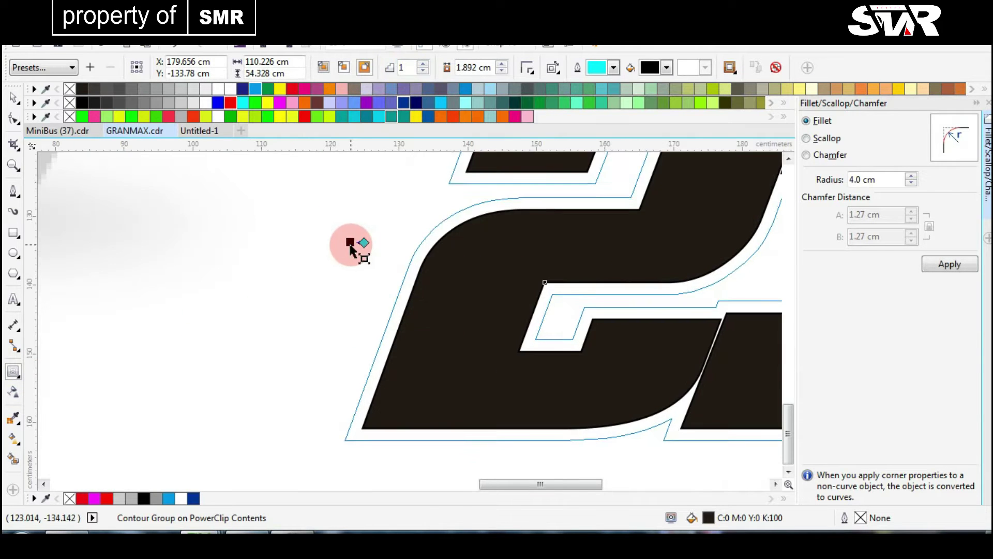
{"action": "left_click", "coordinate": [245, 205]}
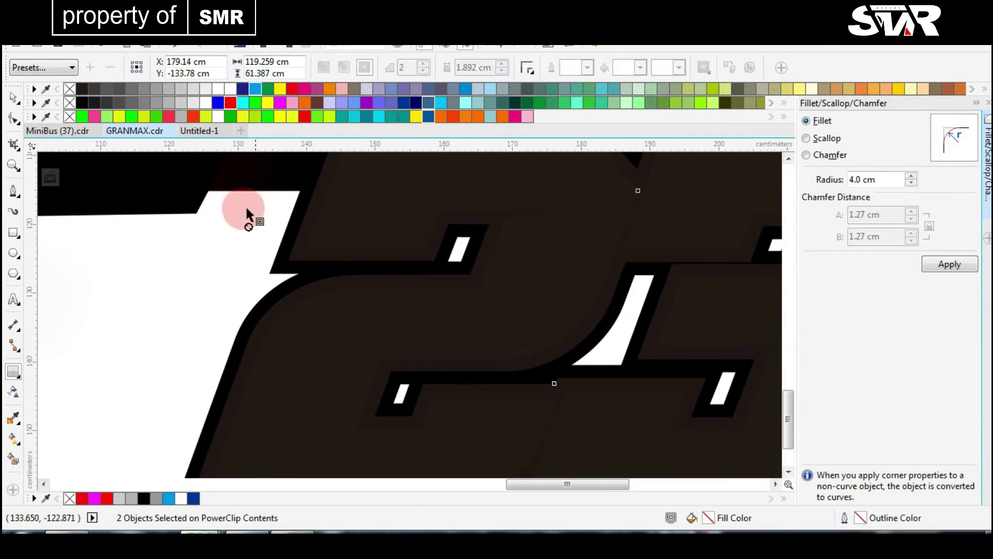
- Fill the inner contour of the 23 white and the outer contour red, without outlines
{"action": "right_click", "coordinate": [231, 103]}
{"action": "left_click", "coordinate": [318, 287]}
{"action": "left_click", "coordinate": [209, 103]}
{"action": "scroll", "coordinate": [410, 321], "scroll_direction": "down", "scroll_amount": 3}
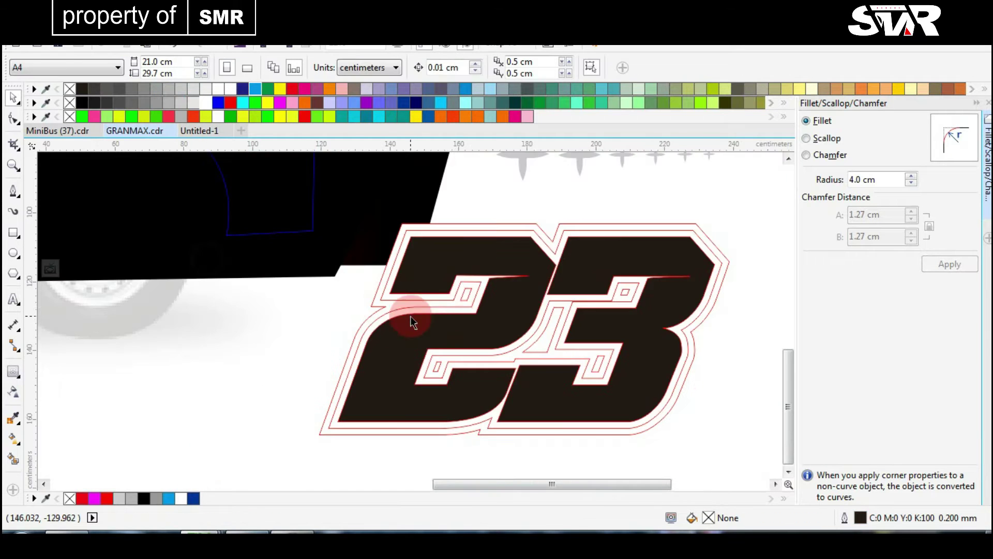
{"action": "scroll", "coordinate": [410, 317], "scroll_direction": "up", "scroll_amount": 3}
{"action": "left_click", "coordinate": [409, 313]}
{"action": "left_click", "coordinate": [268, 275]}
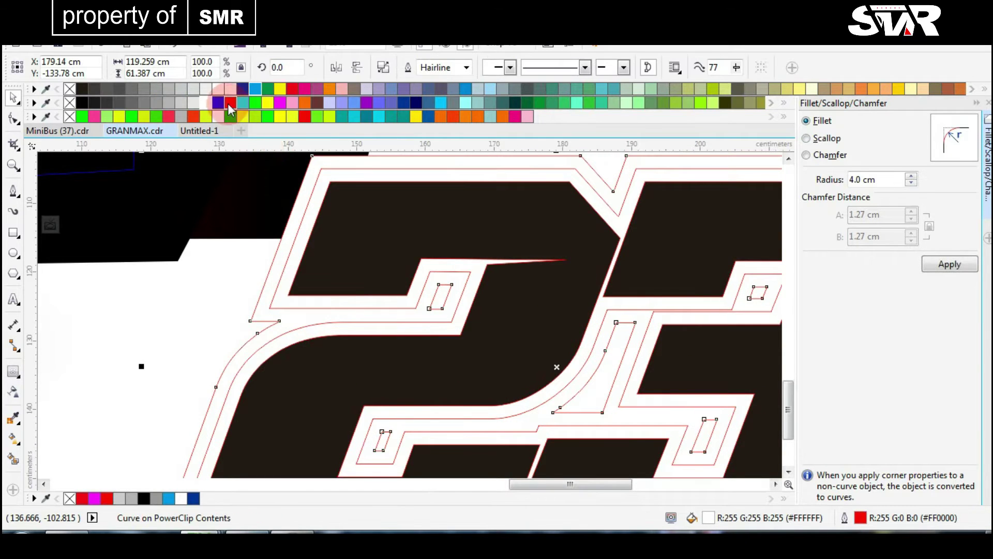
{"action": "scroll", "coordinate": [428, 328], "scroll_direction": "down", "scroll_amount": 5}
{"action": "left_click", "coordinate": [553, 295]}
{"action": "scroll", "coordinate": [362, 308], "scroll_direction": "down", "scroll_amount": 5}
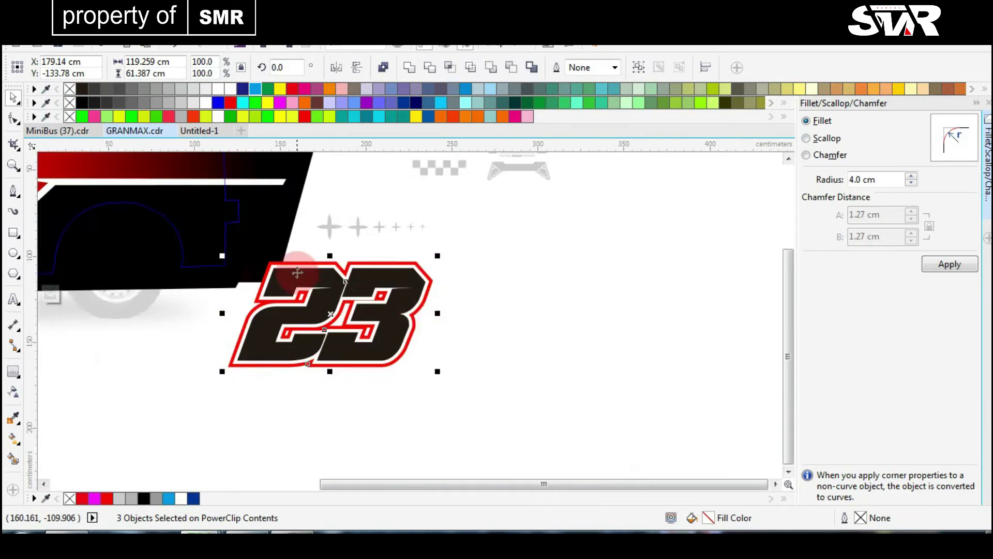
- Scale the 23 and its contours down to about 42.6 cm wide and place them inside the black-to-white gradient panel
{"action": "scroll", "coordinate": [212, 228], "scroll_direction": "up", "scroll_amount": 3}
{"action": "left_click_drag", "start_coordinate": [547, 380], "coordinate": [176, 318]}
{"action": "scroll", "coordinate": [176, 318], "scroll_direction": "up", "scroll_amount": 2}
{"action": "left_click_drag", "start_coordinate": [509, 377], "coordinate": [488, 366]}
{"action": "scroll", "coordinate": [405, 317], "scroll_direction": "up", "scroll_amount": 3}
{"action": "left_click_drag", "start_coordinate": [406, 317], "coordinate": [367, 358]}
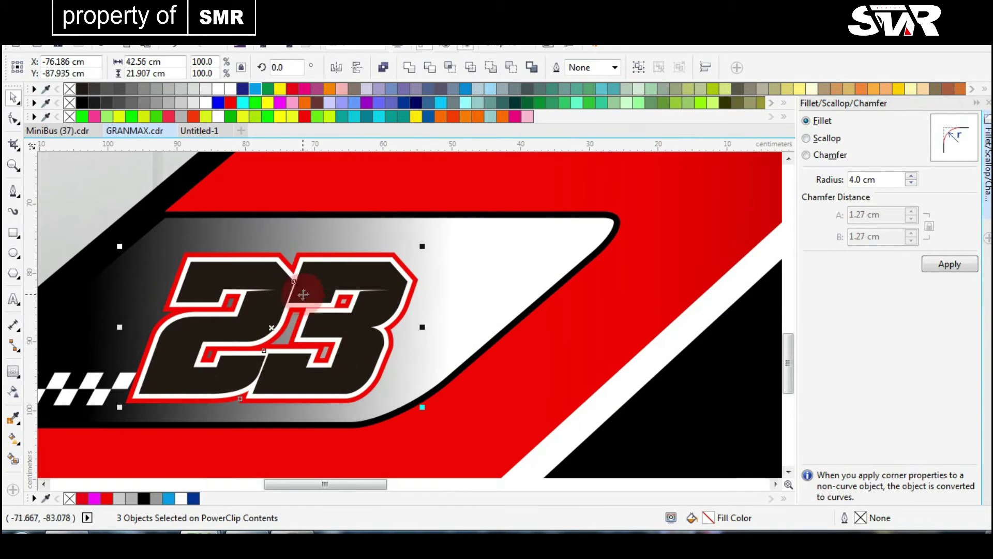
- Group the 23 with its contours, slant it rightward to about 47.8 cm wide, and shift it left in the gradient panel
{"action": "left_click", "coordinate": [286, 240]}
{"action": "scroll", "coordinate": [314, 290], "scroll_direction": "down", "scroll_amount": 2}
{"action": "scroll", "coordinate": [392, 274], "scroll_direction": "up", "scroll_amount": 5}
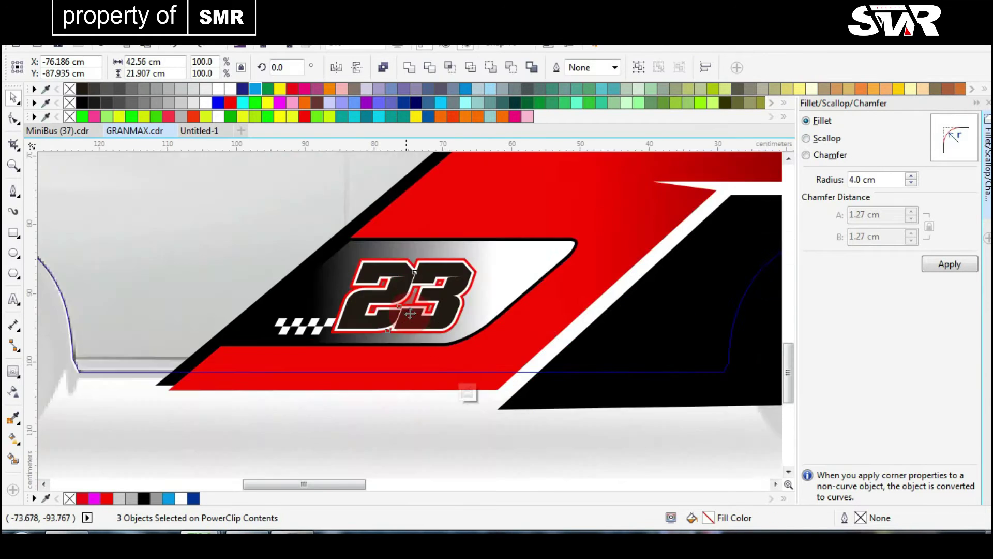
{"action": "left_click", "coordinate": [391, 274]}
{"action": "left_click", "coordinate": [392, 274]}
{"action": "left_click_drag", "start_coordinate": [392, 274], "coordinate": [444, 271]}
{"action": "scroll", "coordinate": [443, 271], "scroll_direction": "down", "scroll_amount": 2}
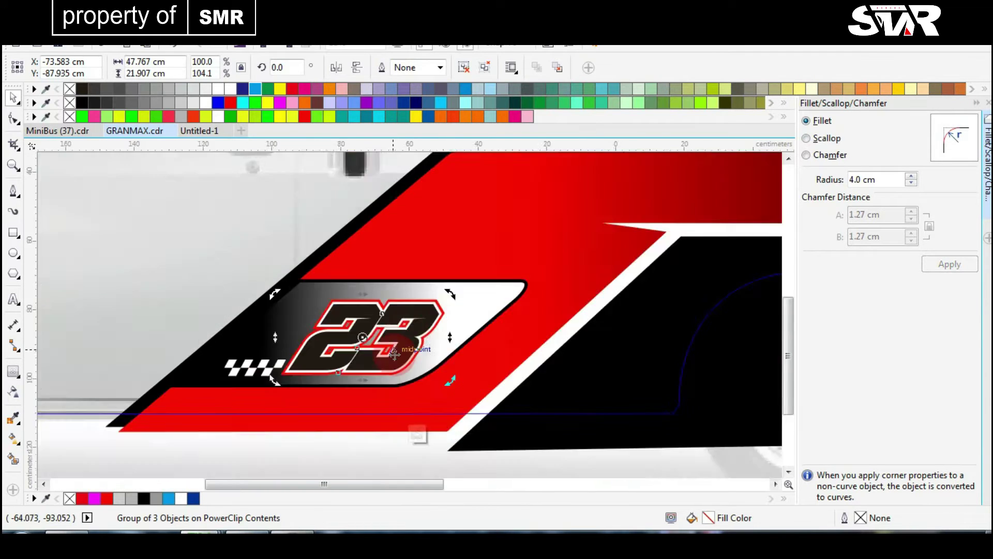
{"action": "scroll", "coordinate": [366, 313], "scroll_direction": "up", "scroll_amount": 2}
{"action": "left_click_drag", "start_coordinate": [409, 346], "coordinate": [373, 343]}
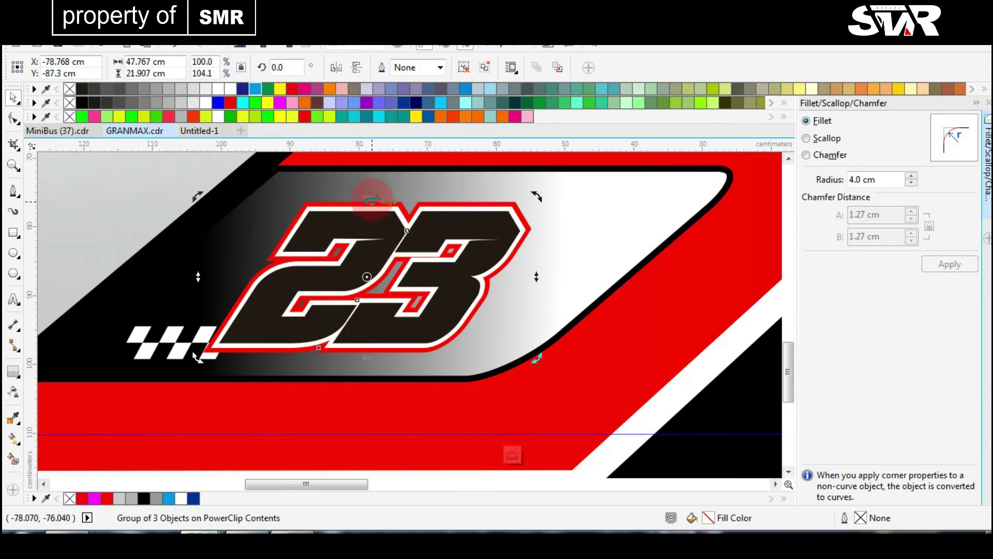
- Change the digits of the grouped 23 to pure black
{"action": "scroll", "coordinate": [471, 305], "scroll_direction": "down", "scroll_amount": 2}
{"action": "left_click", "coordinate": [413, 381]}
{"action": "scroll", "coordinate": [398, 308], "scroll_direction": "up", "scroll_amount": 2}
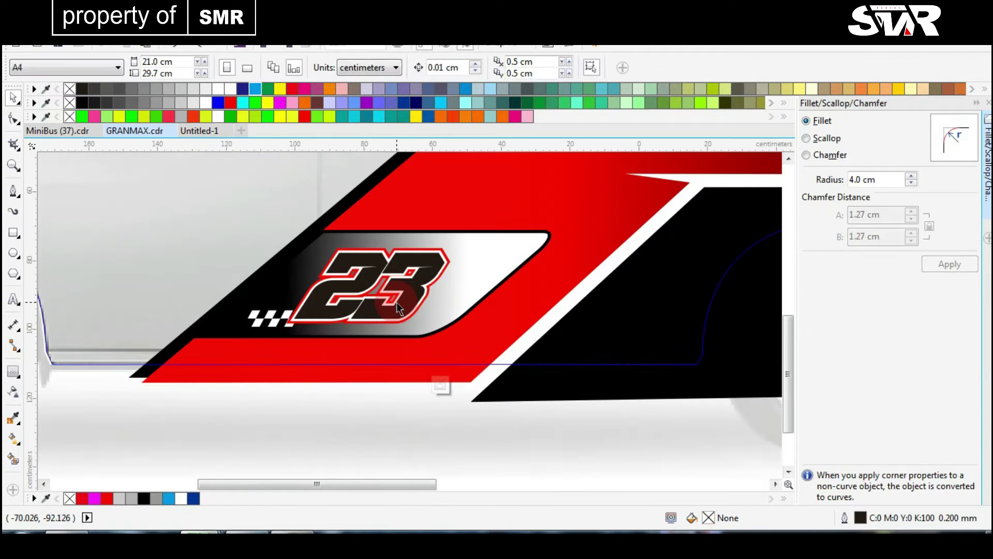
{"action": "scroll", "coordinate": [465, 409], "scroll_direction": "down", "scroll_amount": 2}
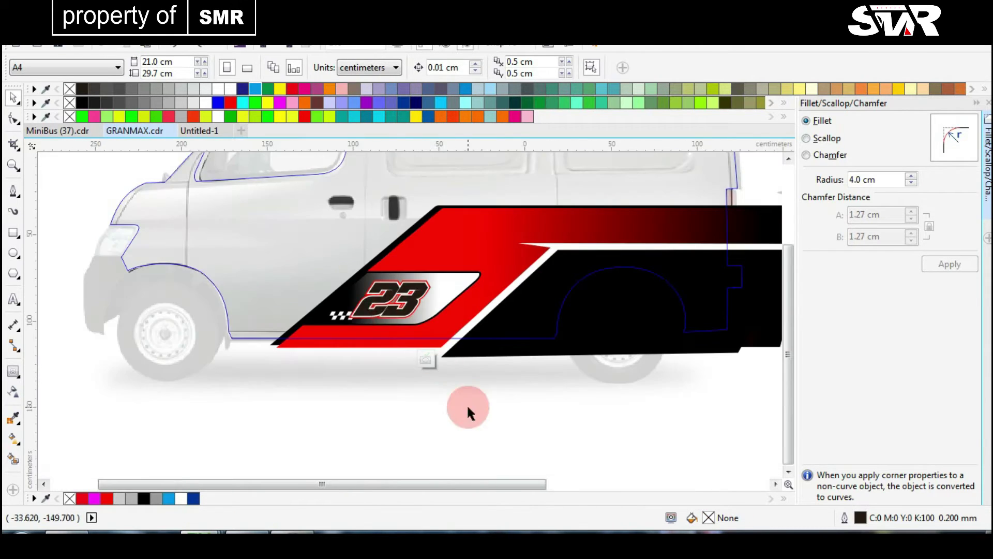
{"action": "left_click", "coordinate": [410, 317]}
{"action": "scroll", "coordinate": [410, 317], "scroll_direction": "up", "scroll_amount": 2}
{"action": "scroll", "coordinate": [201, 305], "scroll_direction": "up", "scroll_amount": 2}
{"action": "scroll", "coordinate": [201, 305], "scroll_direction": "down", "scroll_amount": 2}
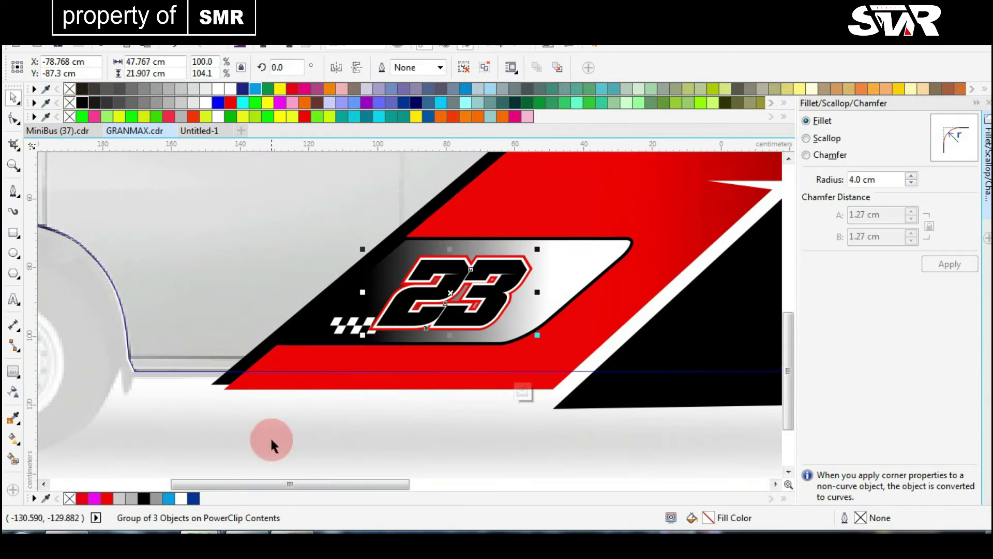
- Move the white checkered strip from beside the 23 onto the red band below, next to the white diagonal stripe
{"action": "left_click", "coordinate": [373, 326]}
{"action": "scroll", "coordinate": [417, 317], "scroll_direction": "up", "scroll_amount": 2}
{"action": "scroll", "coordinate": [412, 321], "scroll_direction": "down", "scroll_amount": 2}
{"action": "scroll", "coordinate": [411, 321], "scroll_direction": "up", "scroll_amount": 2}
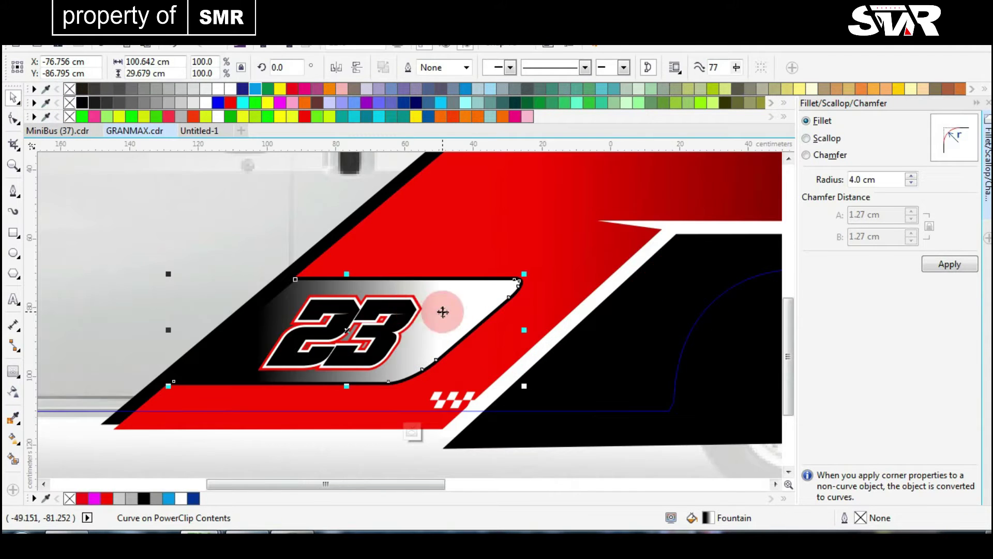
- Scale the black-to-white gradient panel behind the 23 to 92.4%, leaving a thicker black border around it
{"action": "scroll", "coordinate": [444, 311], "scroll_direction": "down", "scroll_amount": 2}
{"action": "left_click", "coordinate": [443, 411]}
{"action": "left_click", "coordinate": [410, 321]}
{"action": "scroll", "coordinate": [410, 321], "scroll_direction": "up", "scroll_amount": 3}
{"action": "scroll", "coordinate": [413, 275], "scroll_direction": "down", "scroll_amount": 1}
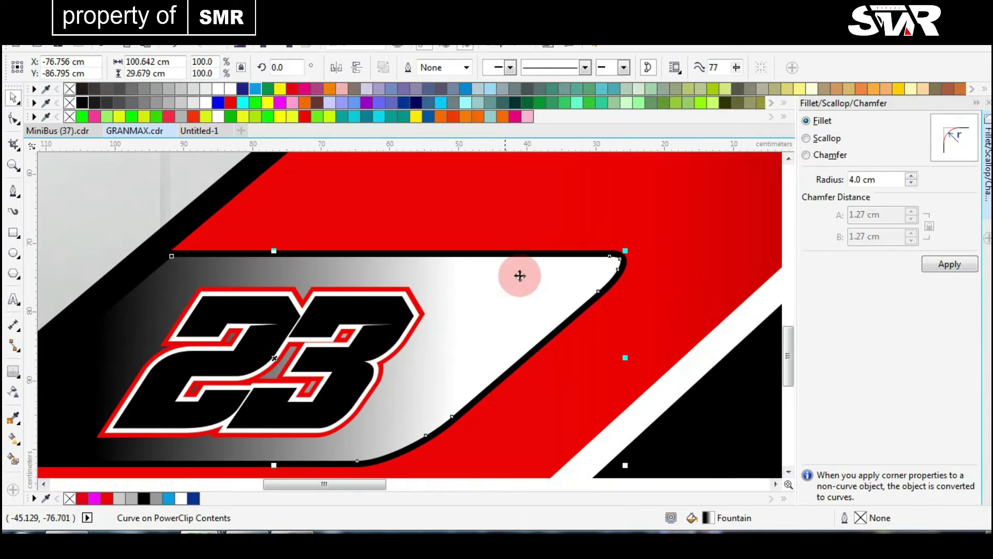
{"action": "scroll", "coordinate": [434, 318], "scroll_direction": "up", "scroll_amount": 3}
{"action": "scroll", "coordinate": [447, 324], "scroll_direction": "down", "scroll_amount": 2}
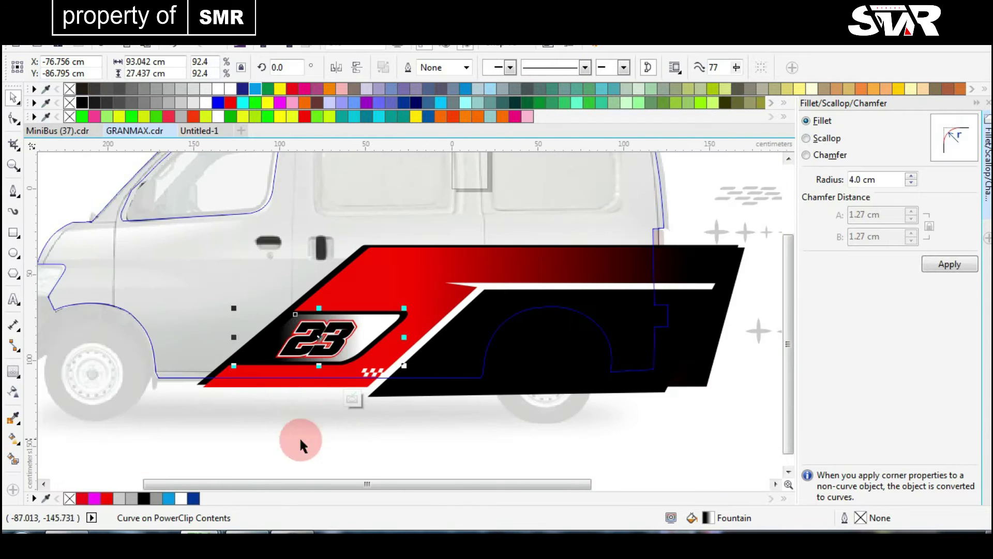
{"action": "left_click", "coordinate": [299, 437]}
{"action": "scroll", "coordinate": [409, 321], "scroll_direction": "up", "scroll_amount": 2}
{"action": "scroll", "coordinate": [481, 412], "scroll_direction": "down", "scroll_amount": 2}
{"action": "scroll", "coordinate": [385, 355], "scroll_direction": "up", "scroll_amount": 2}
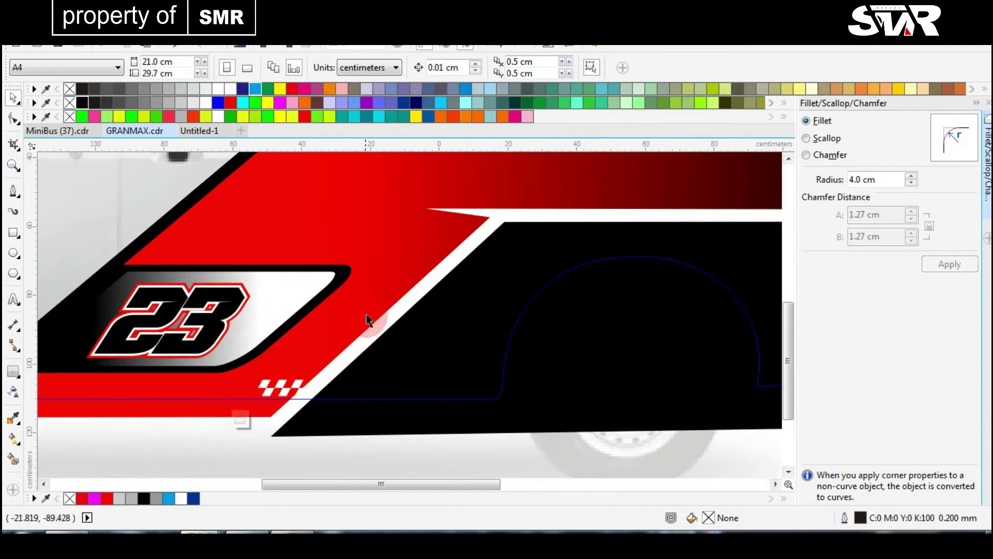
- Draw a rectangle about 96.7 by 27.8 cm over the lower red band, starting at the black panel's lower edge
{"action": "scroll", "coordinate": [366, 318], "scroll_direction": "down", "scroll_amount": 2}
{"action": "left_click", "coordinate": [411, 315]}
{"action": "scroll", "coordinate": [161, 459], "scroll_direction": "up", "scroll_amount": 2}
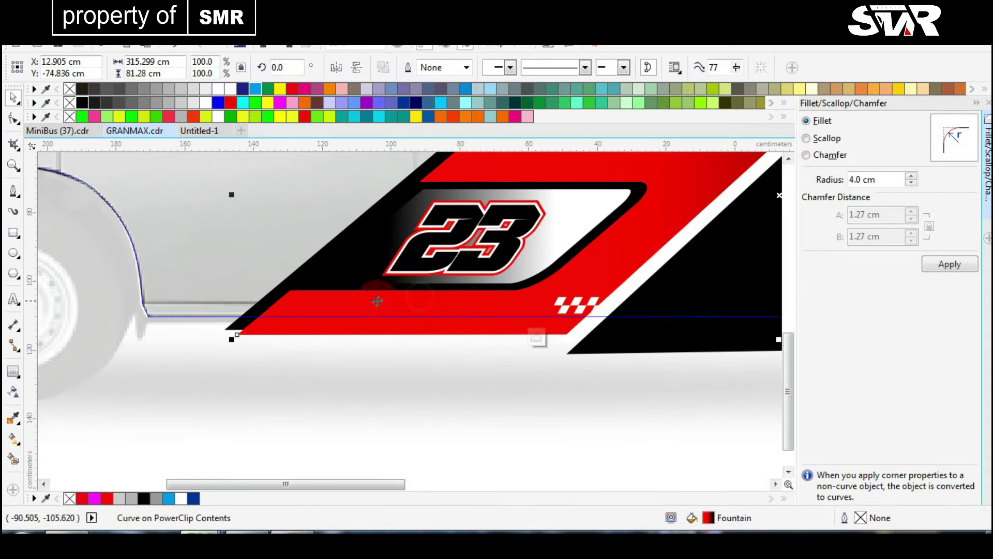
{"action": "left_click", "coordinate": [14, 233]}
{"action": "left_click_drag", "start_coordinate": [180, 385], "coordinate": [512, 291]}
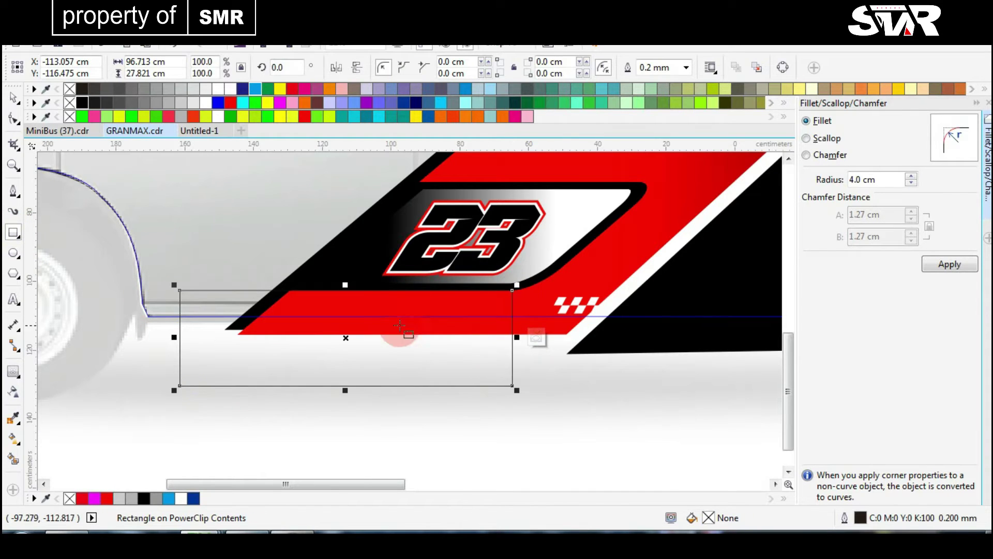
- Fill the new rectangle with a linear fountain fill from red at its right end to black at its left end
{"action": "scroll", "coordinate": [399, 336], "scroll_direction": "up", "scroll_amount": 2}
{"action": "left_click", "coordinate": [231, 107]}
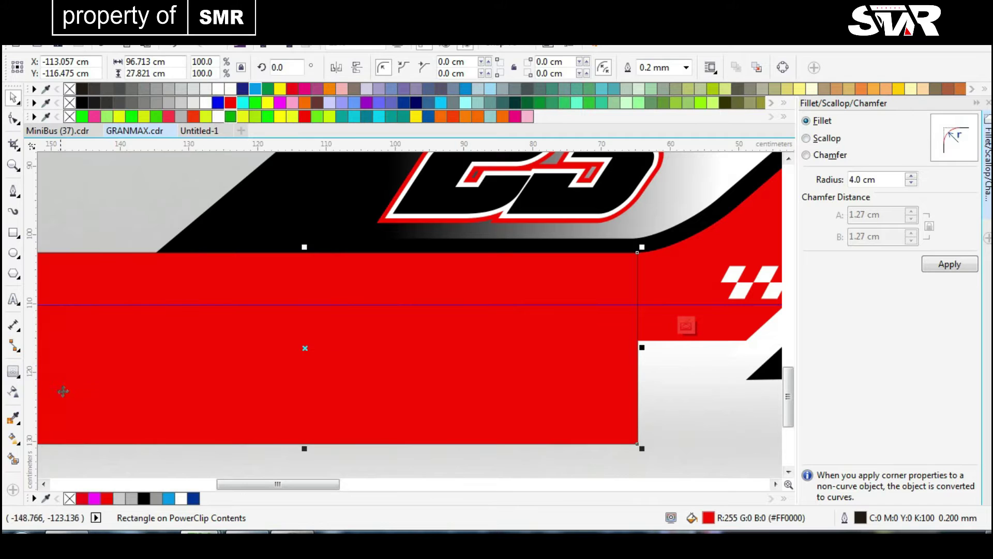
{"action": "key", "text": "g"}
{"action": "left_click_drag", "start_coordinate": [586, 278], "coordinate": [161, 279]}
{"action": "left_click", "coordinate": [81, 103]}
{"action": "key", "text": "space"}
{"action": "key", "text": "space"}
{"action": "key", "text": "space"}
{"action": "scroll", "coordinate": [457, 343], "scroll_direction": "down", "scroll_amount": 2}
{"action": "left_click", "coordinate": [576, 385]}
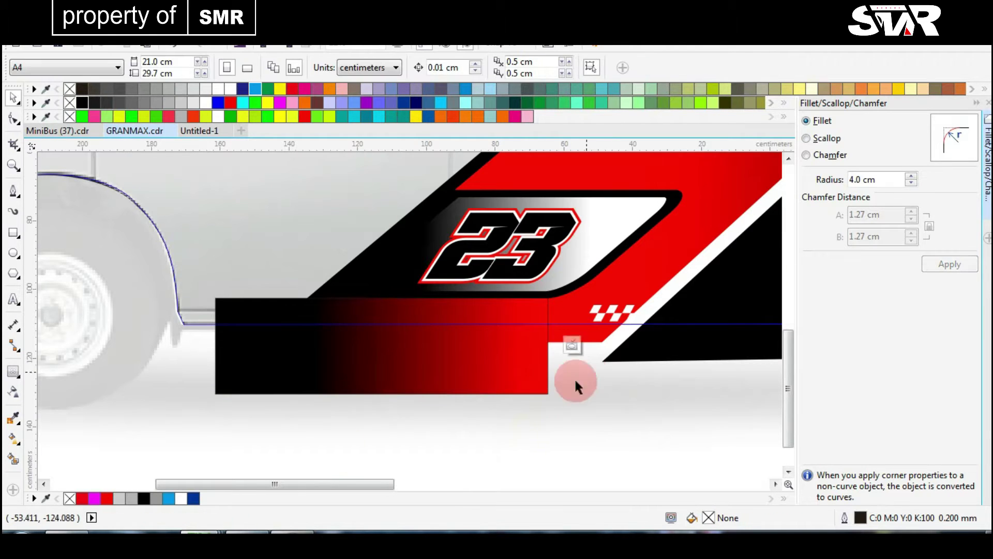
- Move the white checkered strip onto the black-to-red rectangle below the 23, and preview the clipped sticker on the van
{"action": "left_click", "coordinate": [613, 312]}
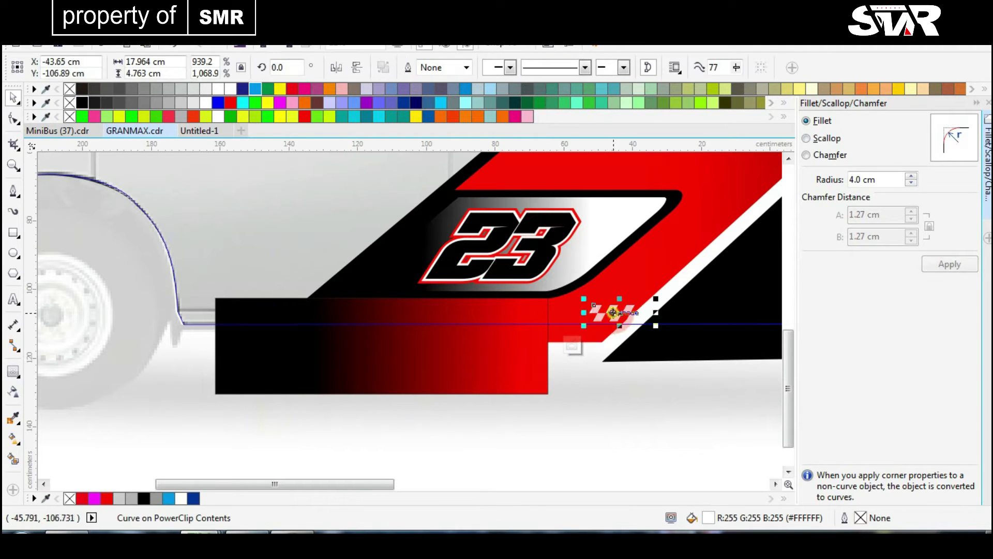
{"action": "scroll", "coordinate": [419, 308], "scroll_direction": "down", "scroll_amount": 4}
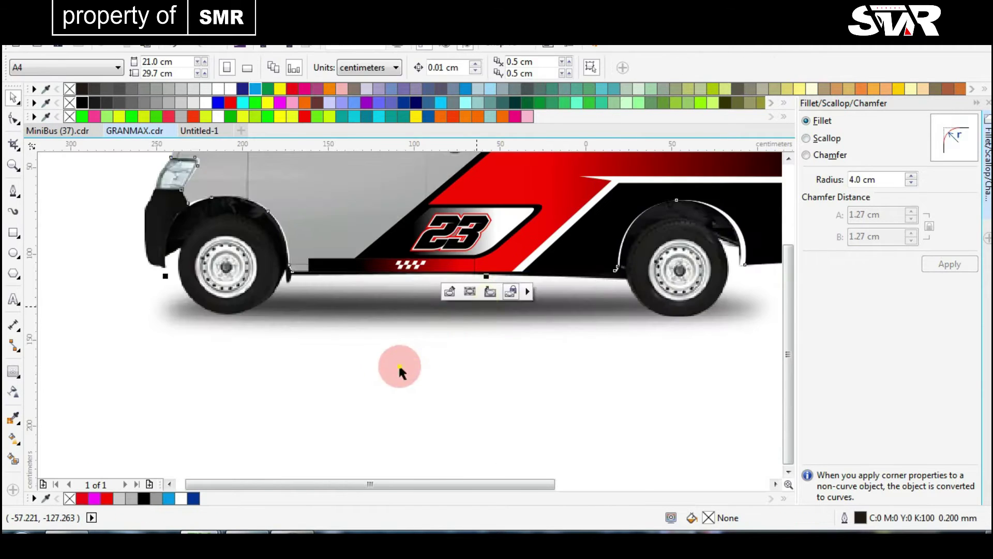
{"action": "scroll", "coordinate": [323, 403], "scroll_direction": "up", "scroll_amount": 2}
{"action": "left_click", "coordinate": [323, 342]}
{"action": "left_click", "coordinate": [312, 372]}
{"action": "scroll", "coordinate": [222, 347], "scroll_direction": "up", "scroll_amount": 4}
- Try to trim the gradient rectangle's front end against the sloped black shape
{"action": "left_click", "coordinate": [410, 316]}
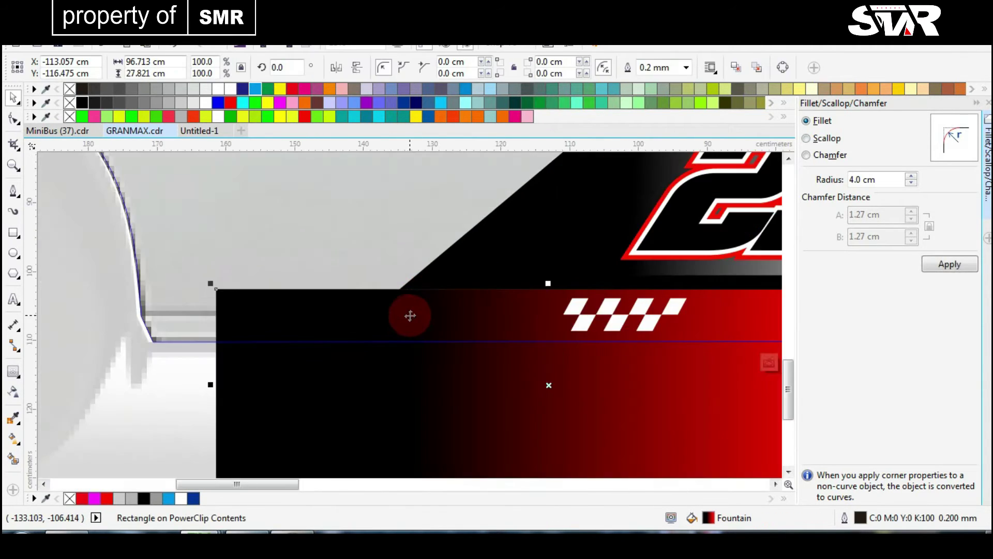
{"action": "left_click", "coordinate": [415, 370]}
{"action": "left_click", "coordinate": [414, 69]}
{"action": "left_click", "coordinate": [411, 188]}
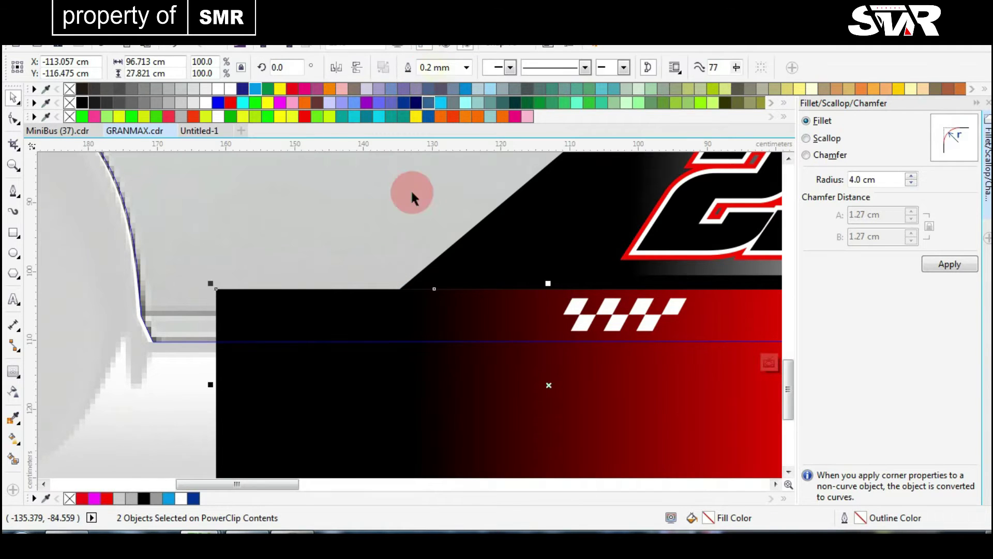
{"action": "left_click", "coordinate": [410, 389]}
{"action": "left_click_drag", "start_coordinate": [409, 389], "coordinate": [412, 450]}
{"action": "scroll", "coordinate": [412, 413], "scroll_direction": "up", "scroll_amount": 2}
{"action": "key", "text": "ctrl+z"}
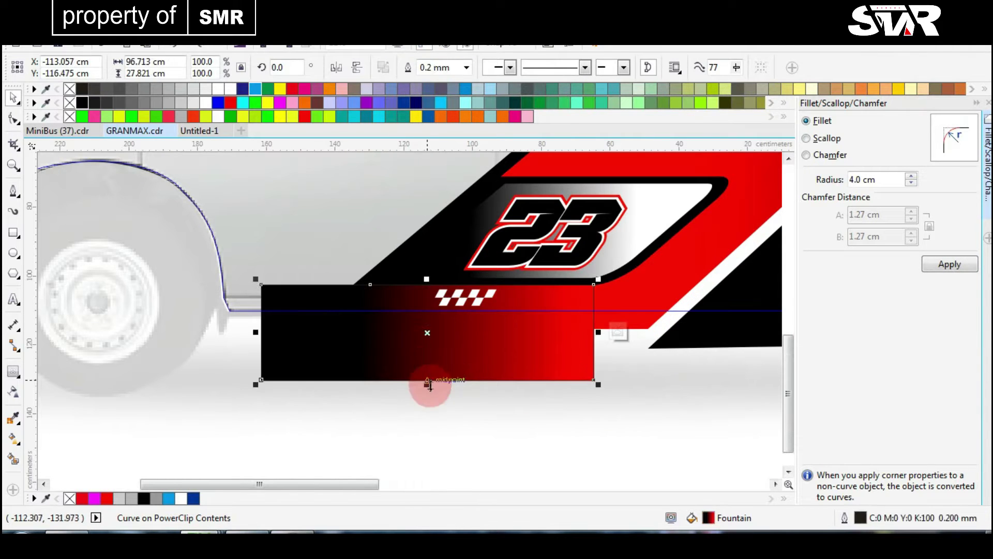
{"action": "left_click_drag", "start_coordinate": [410, 345], "coordinate": [412, 417]}
- Convert the gradient rectangle to curves without an outline and reshape its front corners to follow the black shape's slope
{"action": "key", "text": "ctrl+q"}
{"action": "scroll", "coordinate": [189, 362], "scroll_direction": "up", "scroll_amount": 2}
{"action": "key", "text": "F10"}
{"action": "left_click_drag", "start_coordinate": [337, 207], "coordinate": [517, 205]}
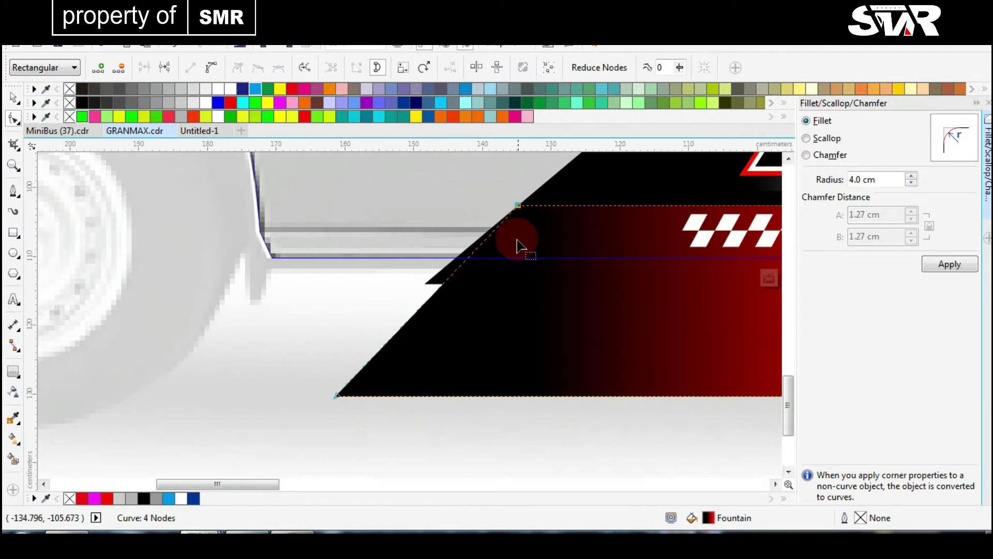
{"action": "left_click_drag", "start_coordinate": [317, 397], "coordinate": [296, 402]}
{"action": "key", "text": "space"}
{"action": "scroll", "coordinate": [471, 326], "scroll_direction": "down", "scroll_amount": 4}
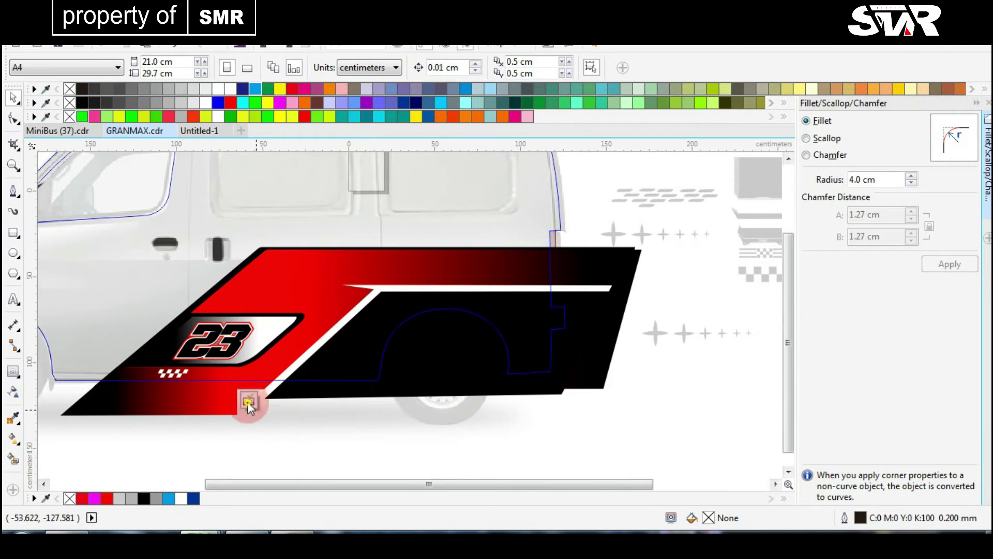
- Preview the clipped sticker on the whole van, and reopen the clipped contents around the 23 panel for editing
{"action": "left_click", "coordinate": [248, 403]}
{"action": "left_click_drag", "start_coordinate": [532, 256], "coordinate": [457, 312]}
{"action": "scroll", "coordinate": [266, 259], "scroll_direction": "up", "scroll_amount": 3}
{"action": "scroll", "coordinate": [457, 312], "scroll_direction": "down", "scroll_amount": 2}
{"action": "key", "text": "Escape"}
{"action": "scroll", "coordinate": [406, 322], "scroll_direction": "down", "scroll_amount": 1}
{"action": "scroll", "coordinate": [398, 316], "scroll_direction": "up", "scroll_amount": 2}
{"action": "scroll", "coordinate": [256, 388], "scroll_direction": "down", "scroll_amount": 1}
{"action": "left_click", "coordinate": [399, 309]}
{"action": "left_click", "coordinate": [417, 396]}
{"action": "scroll", "coordinate": [417, 396], "scroll_direction": "up", "scroll_amount": 2}
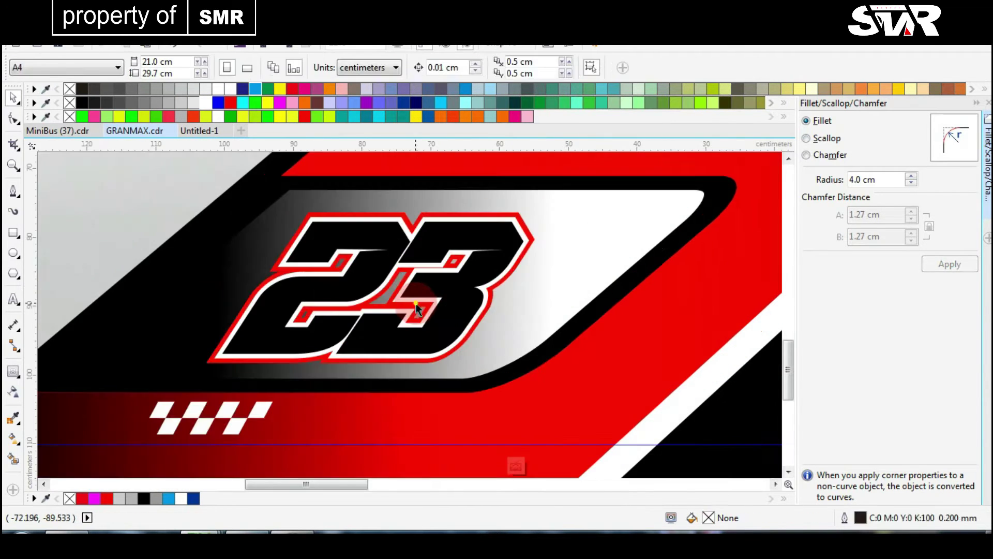
- Move the grouped 23 from the gradient panel to the rear part of the upper red-to-black band
{"action": "left_click", "coordinate": [605, 398]}
{"action": "scroll", "coordinate": [605, 398], "scroll_direction": "down", "scroll_amount": 2}
{"action": "left_click_drag", "start_coordinate": [453, 324], "coordinate": [556, 329]}
{"action": "scroll", "coordinate": [556, 329], "scroll_direction": "up", "scroll_amount": 3}
{"action": "scroll", "coordinate": [411, 310], "scroll_direction": "up", "scroll_amount": 2}
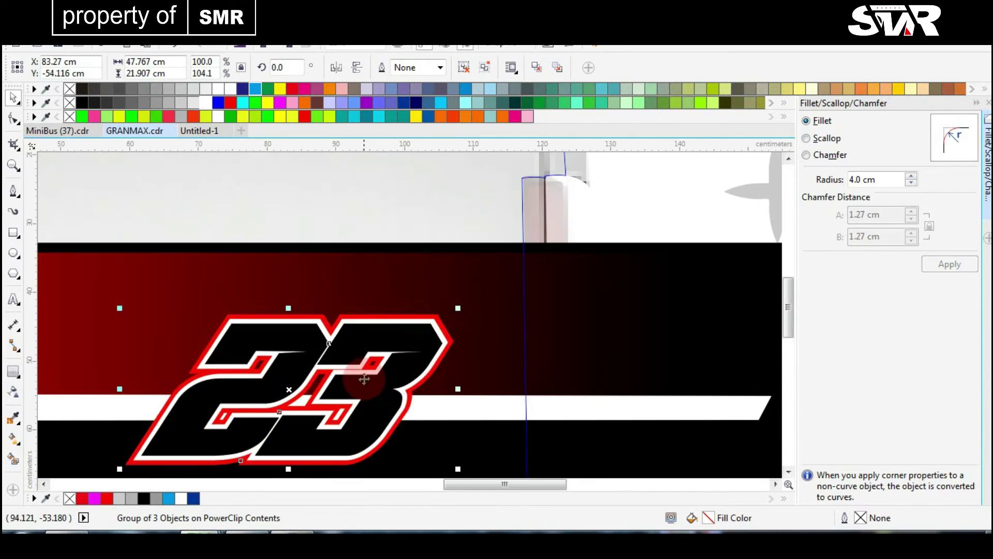
- Move the 23 below the rear wheel area, place a patterned strip on the upper rear band, and bring the dashes and stars into the clip
{"action": "scroll", "coordinate": [437, 382], "scroll_direction": "down", "scroll_amount": 5}
{"action": "scroll", "coordinate": [406, 362], "scroll_direction": "up", "scroll_amount": 2}
{"action": "left_click", "coordinate": [151, 323]}
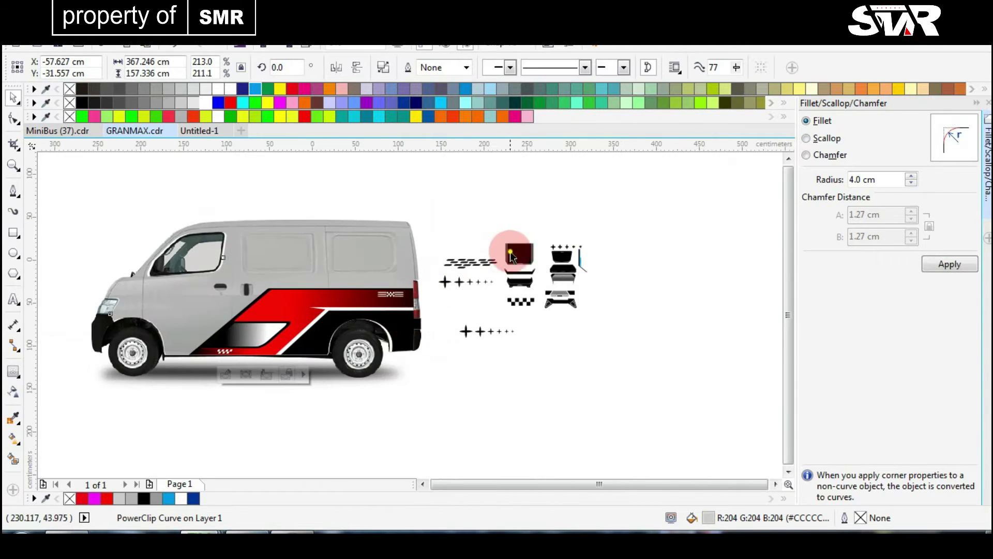
{"action": "right_click", "coordinate": [392, 294]}
{"action": "left_click", "coordinate": [450, 211]}
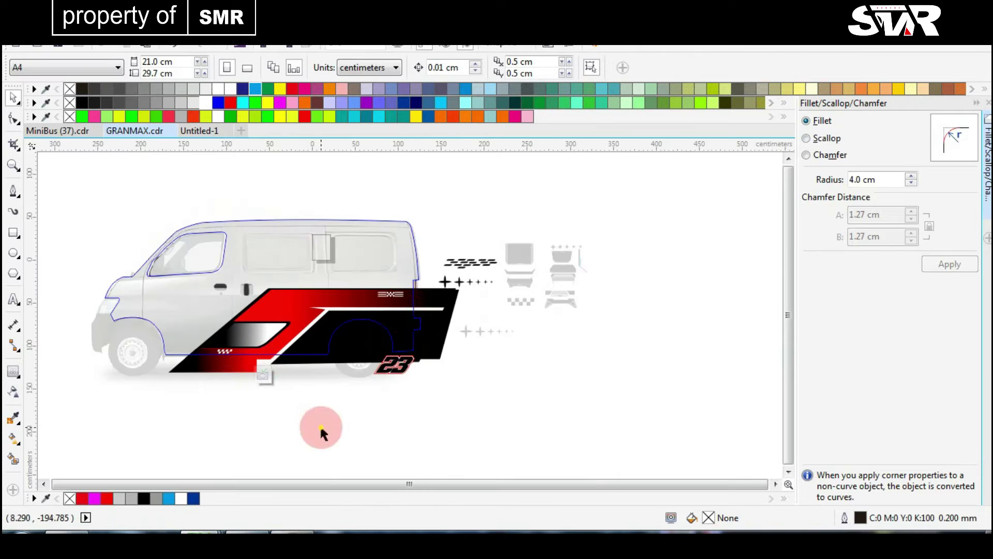
- Add the artistic text "mdn" below the van's front panel and set it in the BEST IN CLASS font
{"action": "scroll", "coordinate": [385, 294], "scroll_direction": "up", "scroll_amount": 2}
{"action": "key", "text": "F8"}
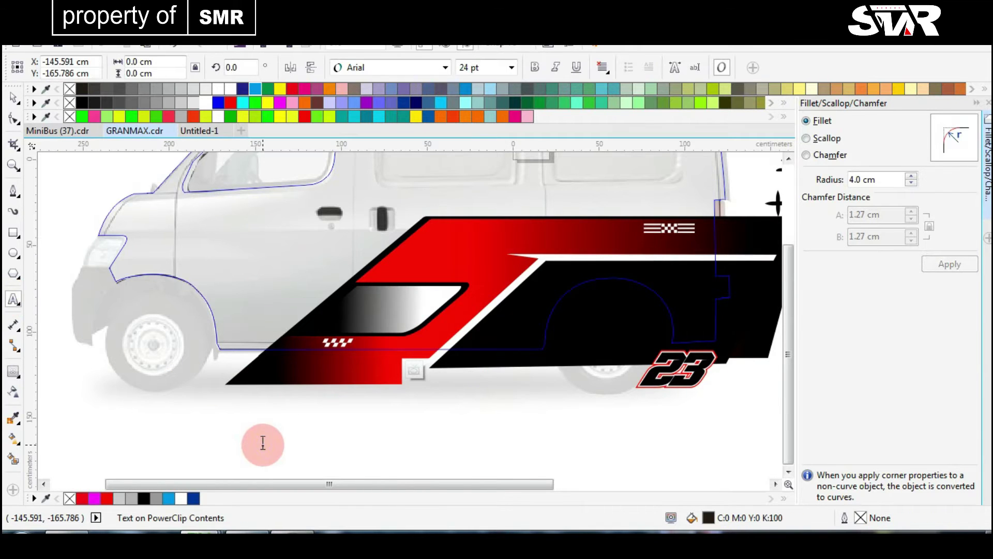
{"action": "type", "text": "srn"}
{"action": "scroll", "coordinate": [388, 410], "scroll_direction": "up", "scroll_amount": 2}
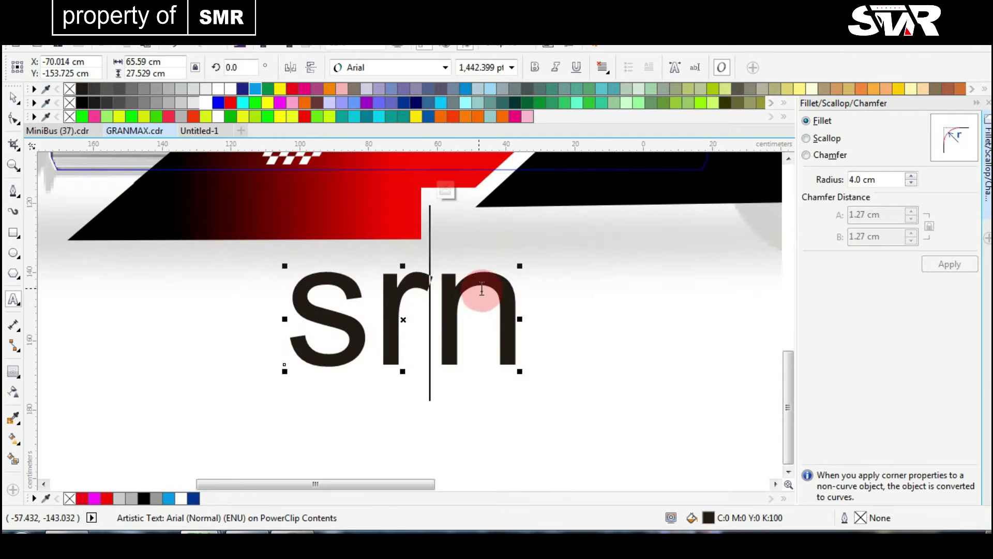
{"action": "left_click_drag", "start_coordinate": [482, 290], "coordinate": [327, 286]}
{"action": "key", "text": "Delete"}
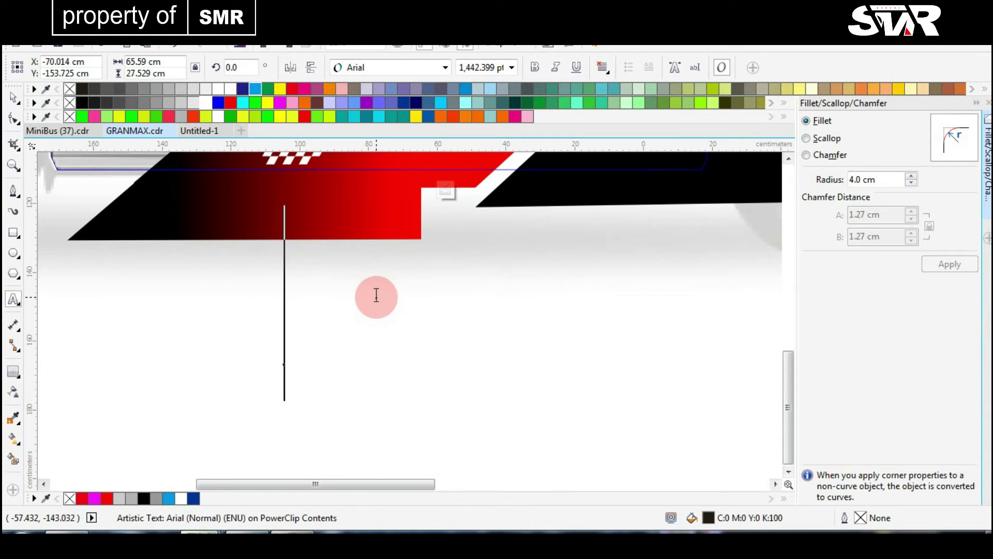
{"action": "type", "text": "mdn"}
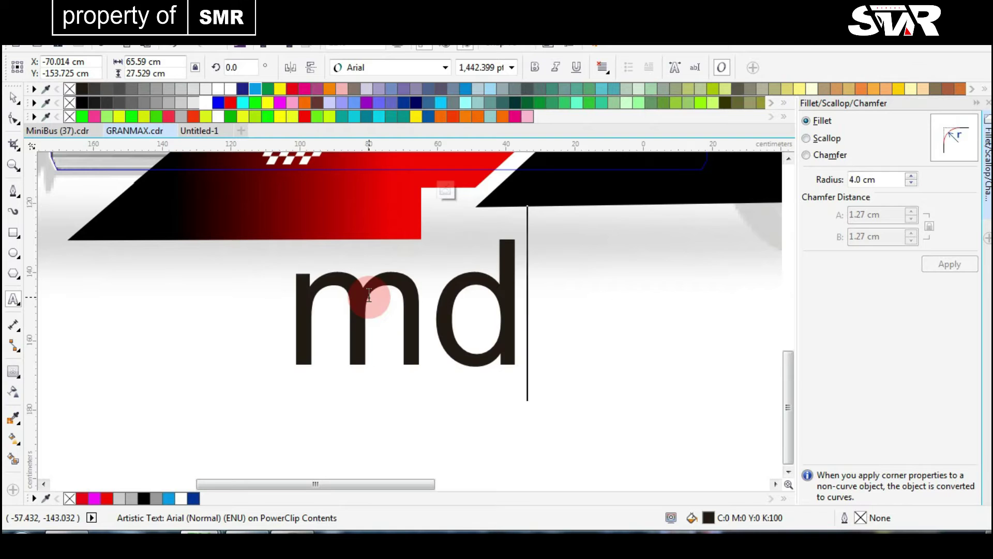
{"action": "left_click", "coordinate": [387, 67]}
{"action": "scroll", "coordinate": [403, 309], "scroll_direction": "down", "scroll_amount": 5}
{"action": "left_click", "coordinate": [401, 321]}
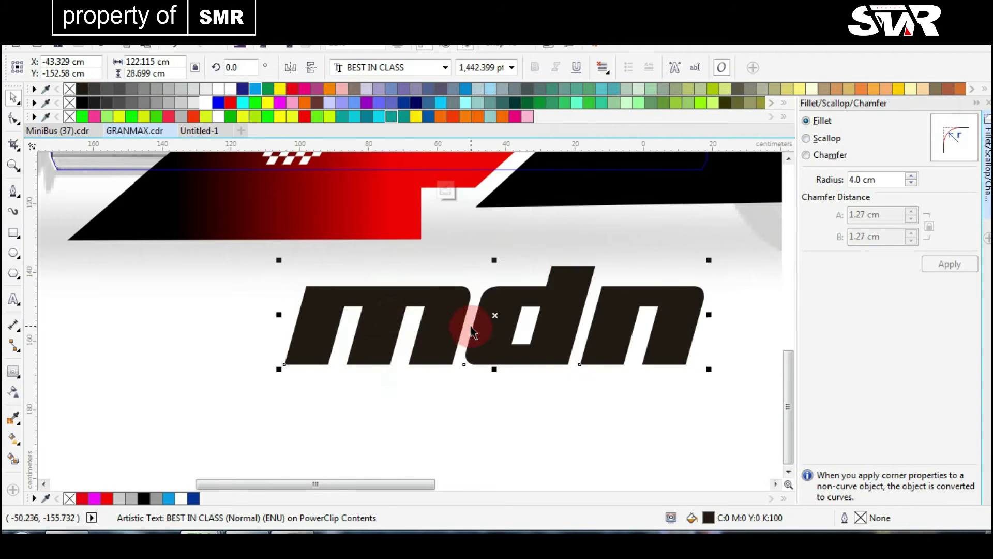
- Place the mdn text over the grey gradient panel, slant it and scale it to about 66 by 12.3 cm
{"action": "scroll", "coordinate": [470, 322], "scroll_direction": "down", "scroll_amount": 2}
{"action": "scroll", "coordinate": [653, 385], "scroll_direction": "up", "scroll_amount": 3}
{"action": "left_click_drag", "start_coordinate": [653, 386], "coordinate": [363, 336]}
{"action": "scroll", "coordinate": [364, 336], "scroll_direction": "up", "scroll_amount": 2}
{"action": "left_click", "coordinate": [450, 391]}
{"action": "left_click_drag", "start_coordinate": [434, 309], "coordinate": [454, 308]}
{"action": "left_click_drag", "start_coordinate": [640, 411], "coordinate": [716, 375]}
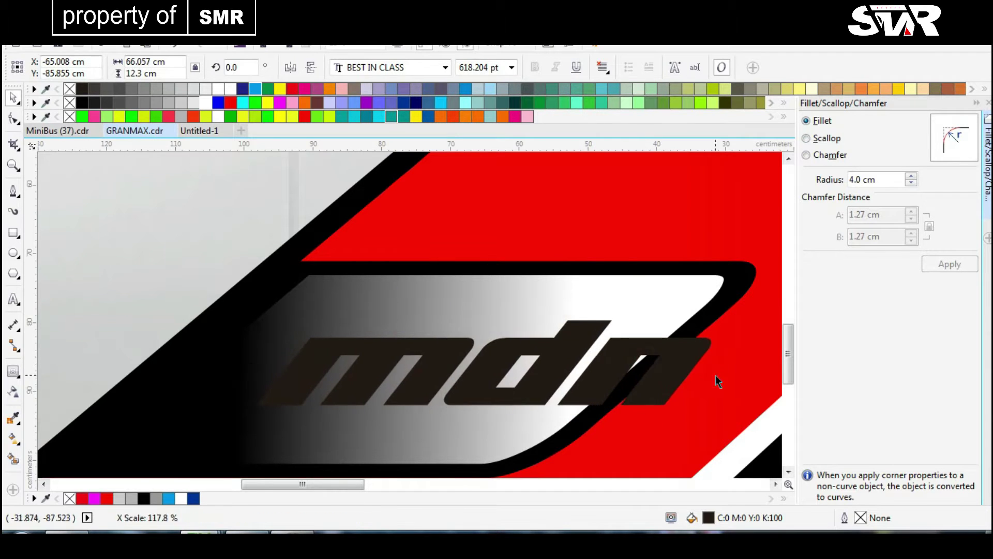
- Give mdn a dark brown outline and add an outside contour of 2 steps with a 1.572 cm offset
{"action": "scroll", "coordinate": [715, 374], "scroll_direction": "down", "scroll_amount": 2}
{"action": "scroll", "coordinate": [715, 375], "scroll_direction": "right", "scroll_amount": 3}
{"action": "left_click", "coordinate": [14, 371]}
{"action": "left_click", "coordinate": [422, 69]}
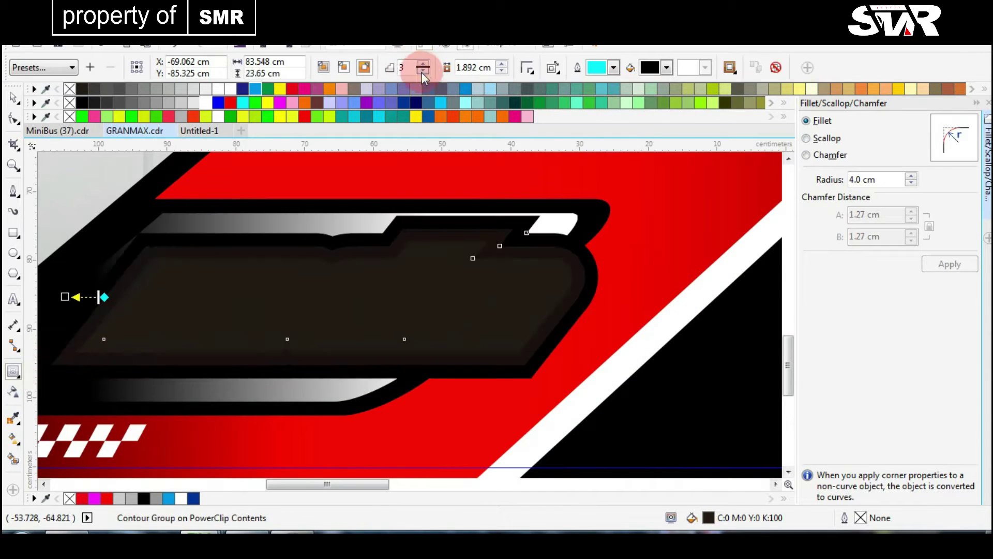
{"action": "right_click", "coordinate": [311, 103]}
{"action": "scroll", "coordinate": [98, 292], "scroll_direction": "up", "scroll_amount": 4}
{"action": "left_click_drag", "start_coordinate": [312, 329], "coordinate": [381, 328]}
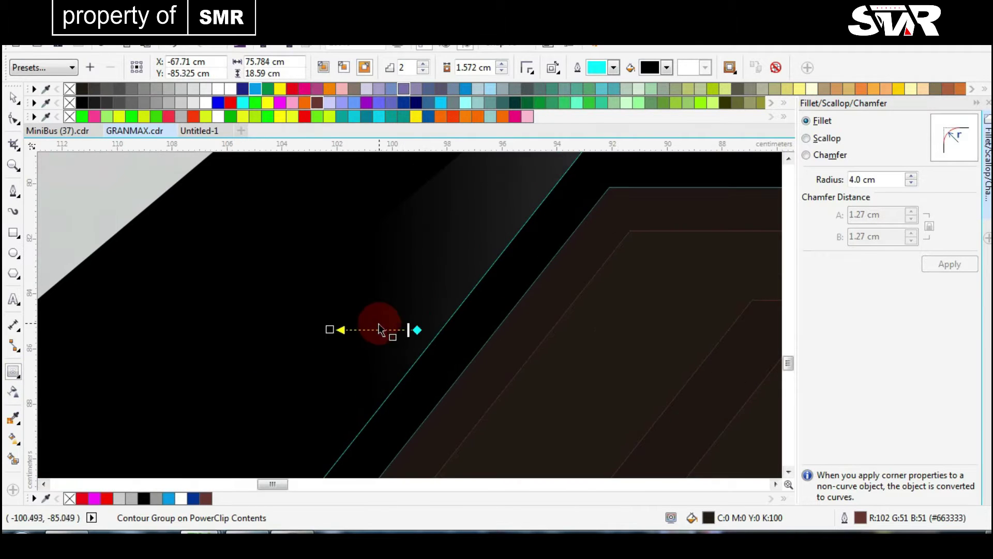
- Separate the contour from mdn, and fill the letters white and the inner contour red
{"action": "key", "text": "space"}
{"action": "scroll", "coordinate": [405, 312], "scroll_direction": "down", "scroll_amount": 3}
{"action": "scroll", "coordinate": [510, 317], "scroll_direction": "down", "scroll_amount": 1}
{"action": "left_click", "coordinate": [498, 352]}
{"action": "scroll", "coordinate": [497, 352], "scroll_direction": "up", "scroll_amount": 4}
{"action": "left_click", "coordinate": [305, 201]}
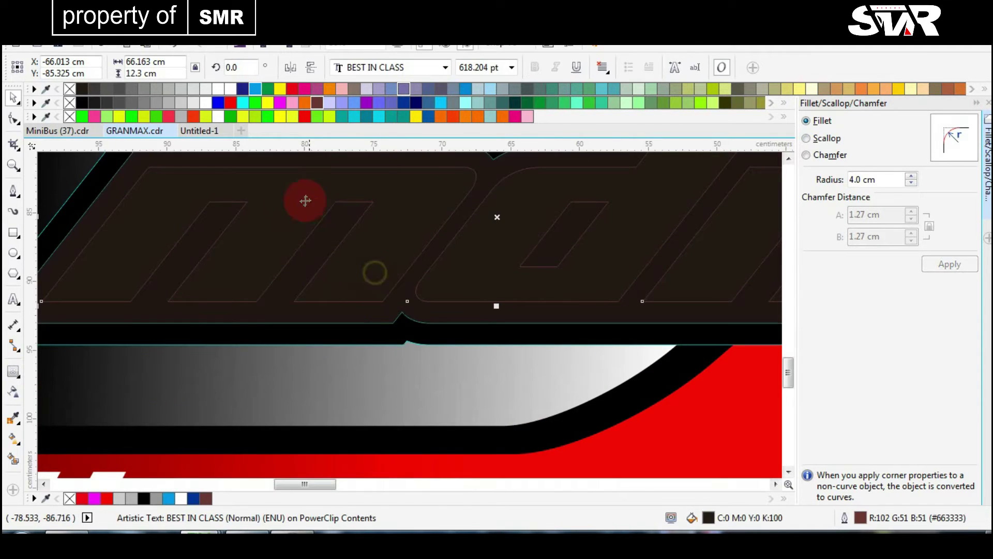
{"action": "scroll", "coordinate": [310, 233], "scroll_direction": "up", "scroll_amount": 3}
{"action": "scroll", "coordinate": [310, 233], "scroll_direction": "left", "scroll_amount": 2}
{"action": "left_click", "coordinate": [408, 318]}
{"action": "left_click", "coordinate": [170, 167]}
{"action": "left_click_drag", "start_coordinate": [86, 109], "coordinate": [269, 315]}
{"action": "scroll", "coordinate": [410, 315], "scroll_direction": "down", "scroll_amount": 3}
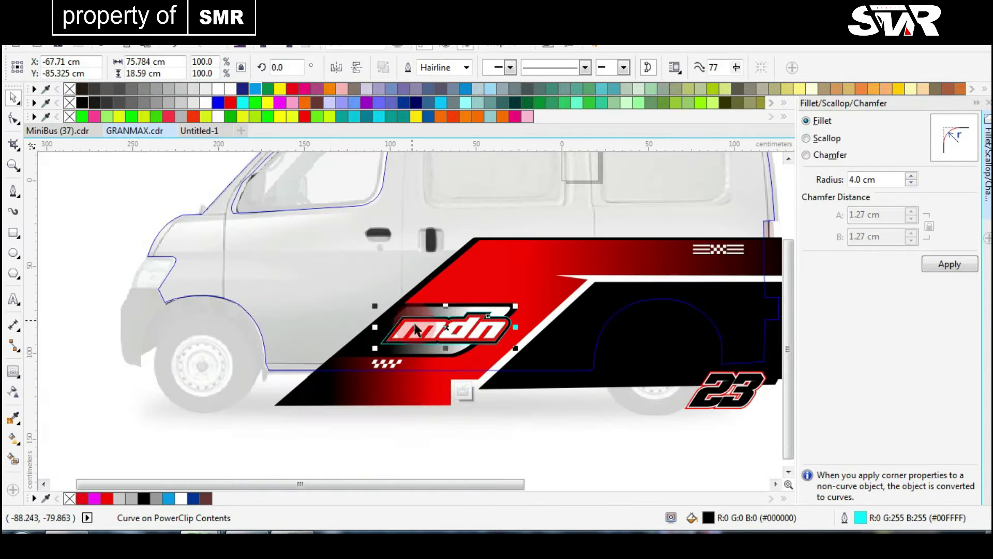
- Remove the outlines from the mdn letters and both contour shapes
{"action": "scroll", "coordinate": [409, 315], "scroll_direction": "up", "scroll_amount": 4}
{"action": "left_click", "coordinate": [410, 315]}
{"action": "scroll", "coordinate": [268, 460], "scroll_direction": "down", "scroll_amount": 1}
{"action": "key", "text": "ctrl+a"}
{"action": "left_click", "coordinate": [68, 102]}
{"action": "scroll", "coordinate": [532, 454], "scroll_direction": "down", "scroll_amount": 2}
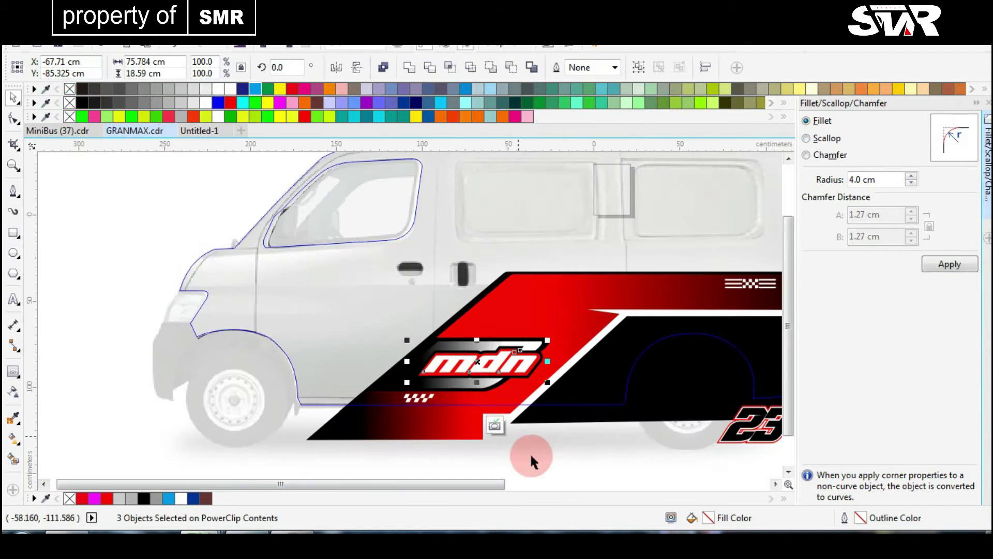
- Reduce the lower black-to-red strip to about 12.9 cm high and reshape its front corner to follow the black slope
{"action": "scroll", "coordinate": [404, 344], "scroll_direction": "up", "scroll_amount": 2}
{"action": "left_click", "coordinate": [284, 397]}
{"action": "left_click_drag", "start_coordinate": [284, 397], "coordinate": [291, 345]}
{"action": "key", "text": "F10"}
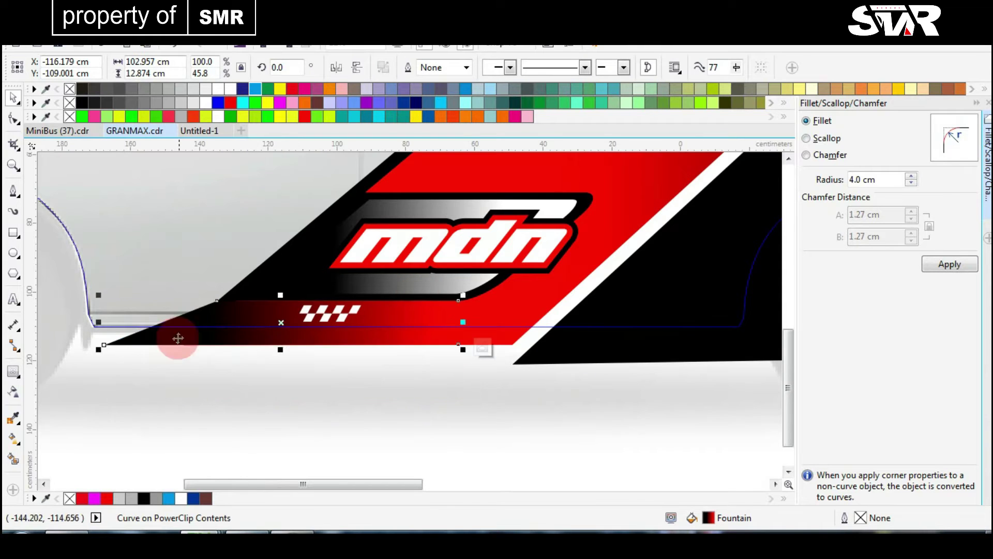
{"action": "scroll", "coordinate": [177, 336], "scroll_direction": "up", "scroll_amount": 2}
{"action": "scroll", "coordinate": [284, 343], "scroll_direction": "down", "scroll_amount": 2}
{"action": "left_click_drag", "start_coordinate": [484, 343], "coordinate": [428, 337]}
{"action": "key", "text": "space"}
{"action": "left_click", "coordinate": [528, 414]}
- Fill the mdn letters with a vertical white-black-white gradient, with the black in the middle
{"action": "scroll", "coordinate": [462, 284], "scroll_direction": "down", "scroll_amount": 2}
{"action": "scroll", "coordinate": [462, 284], "scroll_direction": "up", "scroll_amount": 3}
{"action": "left_click", "coordinate": [226, 351]}
{"action": "key", "text": "g"}
{"action": "left_click", "coordinate": [636, 239]}
{"action": "left_click_drag", "start_coordinate": [626, 345], "coordinate": [624, 361]}
{"action": "double_click", "coordinate": [629, 280]}
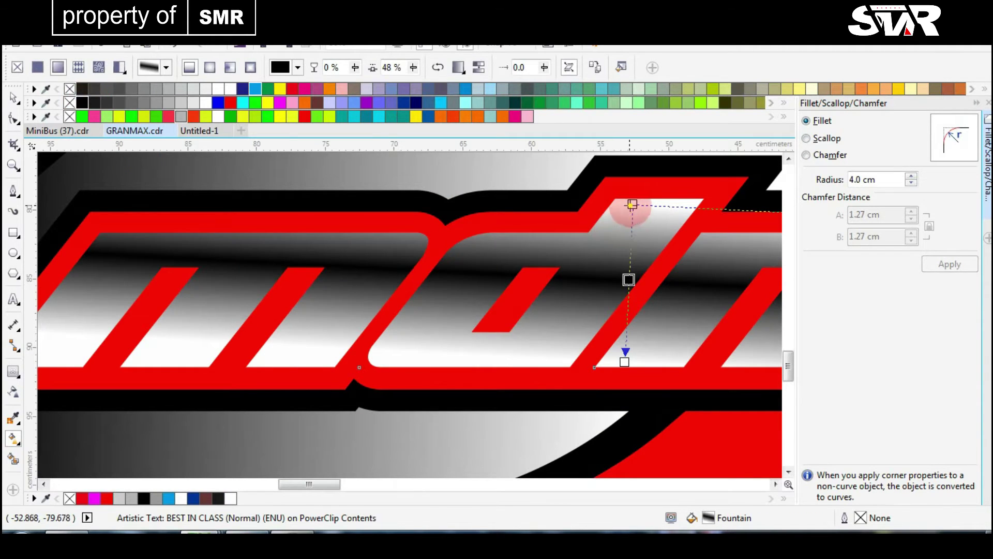
{"action": "left_click_drag", "start_coordinate": [632, 205], "coordinate": [628, 233]}
{"action": "scroll", "coordinate": [414, 342], "scroll_direction": "down", "scroll_amount": 3}
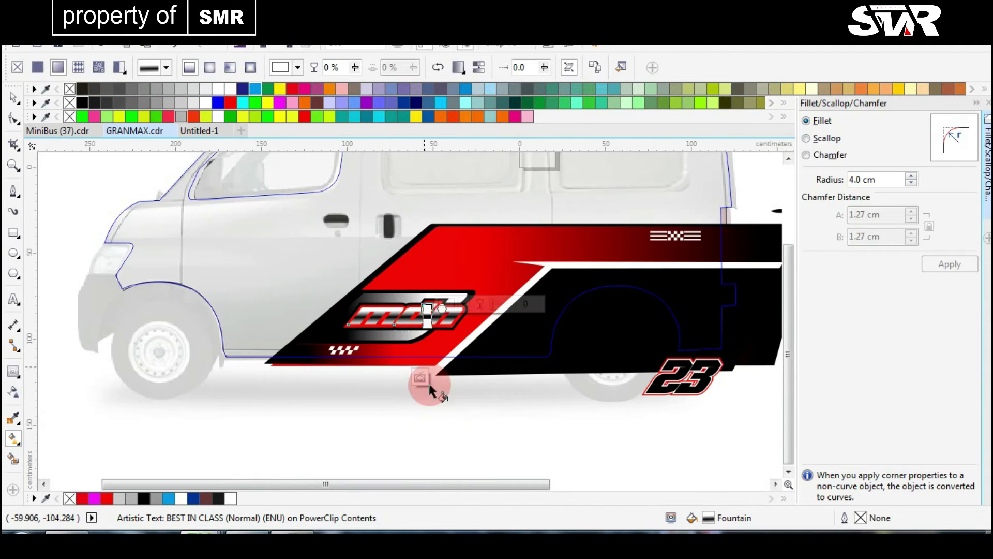
- Shift the black outer contour of mdn slightly downward and toward the rear to form a shadow
{"action": "scroll", "coordinate": [409, 331], "scroll_direction": "up", "scroll_amount": 5}
{"action": "left_click", "coordinate": [383, 287]}
{"action": "scroll", "coordinate": [406, 323], "scroll_direction": "up", "scroll_amount": 2}
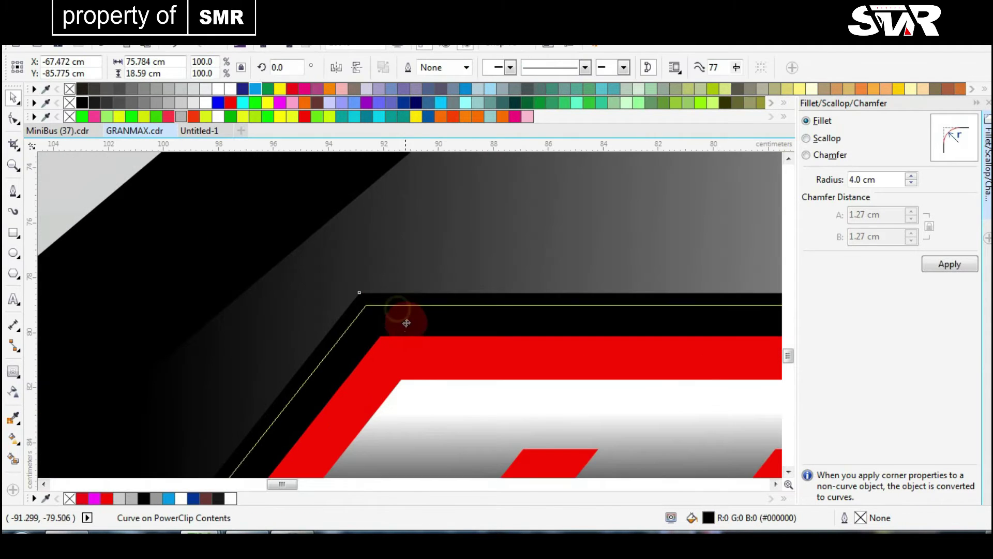
{"action": "scroll", "coordinate": [407, 323], "scroll_direction": "down", "scroll_amount": 3}
{"action": "scroll", "coordinate": [583, 453], "scroll_direction": "down", "scroll_amount": 3}
{"action": "key", "text": "Escape"}
{"action": "scroll", "coordinate": [405, 409], "scroll_direction": "up", "scroll_amount": 2}
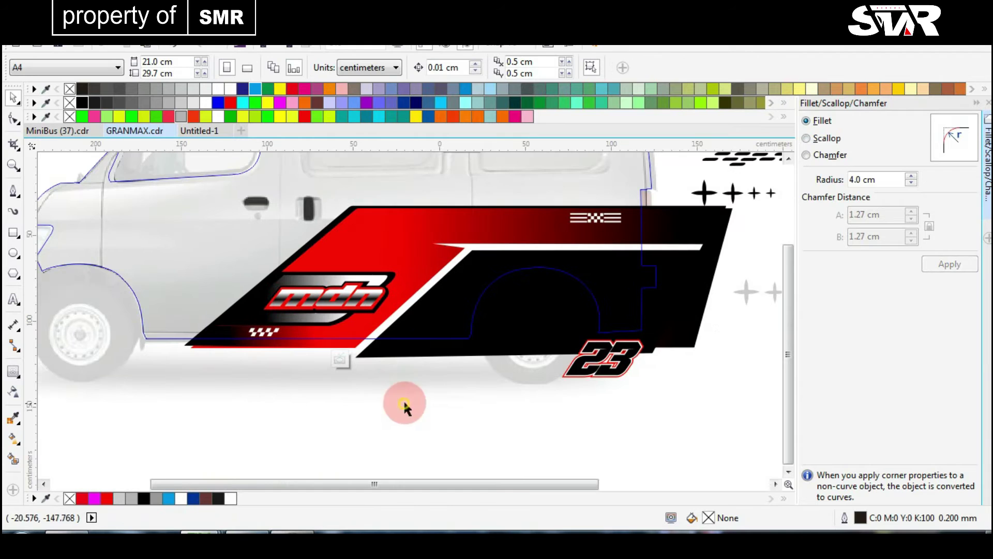
- Move the 23 to the rear of the black area and bring the grey slanted bar into view behind it
{"action": "left_click", "coordinate": [605, 357]}
{"action": "scroll", "coordinate": [605, 357], "scroll_direction": "up", "scroll_amount": 4}
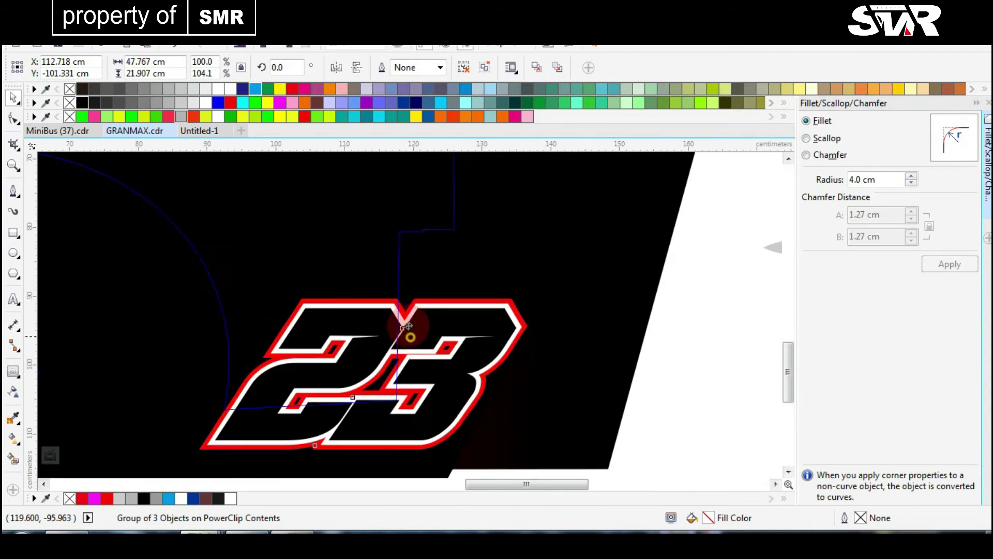
{"action": "scroll", "coordinate": [494, 362], "scroll_direction": "down", "scroll_amount": 2}
{"action": "left_click_drag", "start_coordinate": [393, 362], "coordinate": [477, 298]}
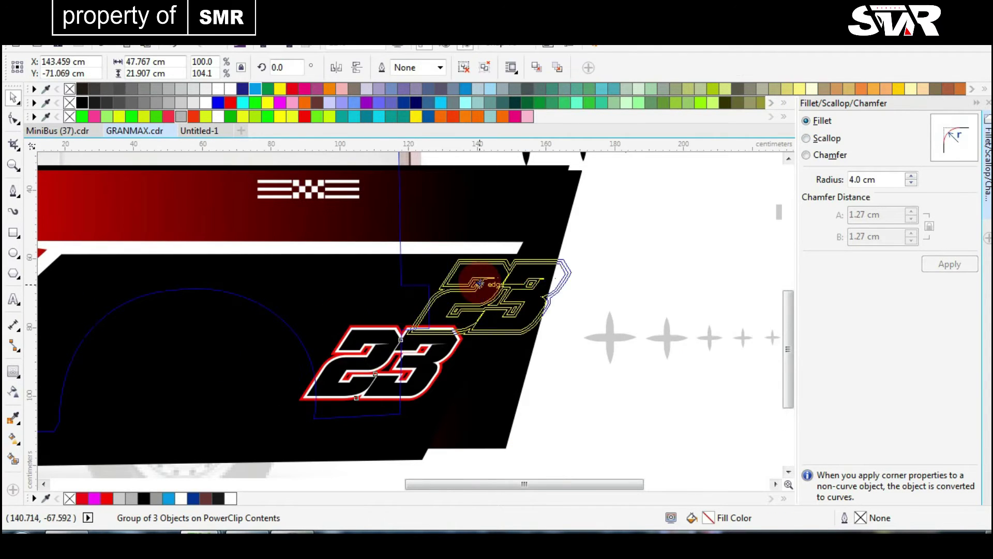
{"action": "left_click", "coordinate": [399, 310]}
{"action": "left_click", "coordinate": [370, 328], "text": "shift"}
{"action": "key", "text": "shift+Page_Up"}
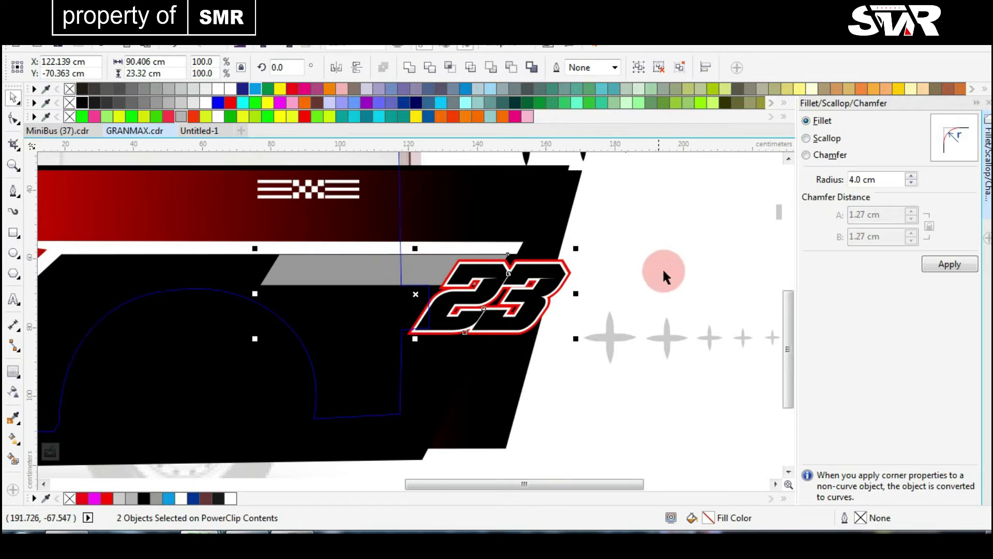
- Lower the grey slanted bar below the white stripe and make it about 8.9 cm high
{"action": "scroll", "coordinate": [408, 315], "scroll_direction": "up", "scroll_amount": 2}
{"action": "left_click", "coordinate": [414, 305]}
{"action": "scroll", "coordinate": [414, 306], "scroll_direction": "up", "scroll_amount": 1}
{"action": "scroll", "coordinate": [443, 361], "scroll_direction": "down", "scroll_amount": 4}
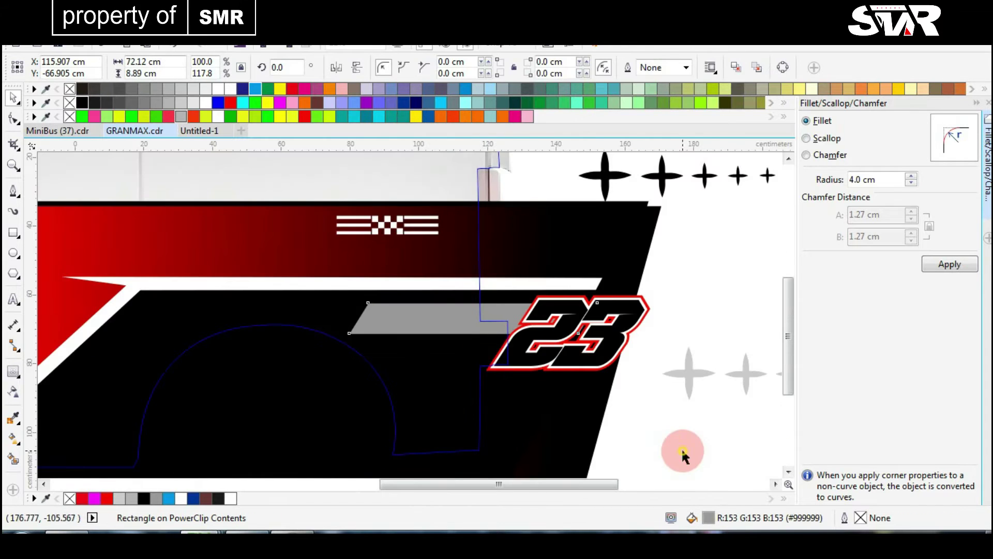
- Move the 23 onto the red area above mdn and resize it to fit there
{"action": "left_click", "coordinate": [520, 334]}
{"action": "scroll", "coordinate": [422, 212], "scroll_direction": "up", "scroll_amount": 3}
{"action": "left_click_drag", "start_coordinate": [421, 212], "coordinate": [444, 270]}
{"action": "scroll", "coordinate": [407, 314], "scroll_direction": "down", "scroll_amount": 3}
{"action": "scroll", "coordinate": [407, 314], "scroll_direction": "up", "scroll_amount": 1}
{"action": "scroll", "coordinate": [416, 325], "scroll_direction": "down", "scroll_amount": 1}
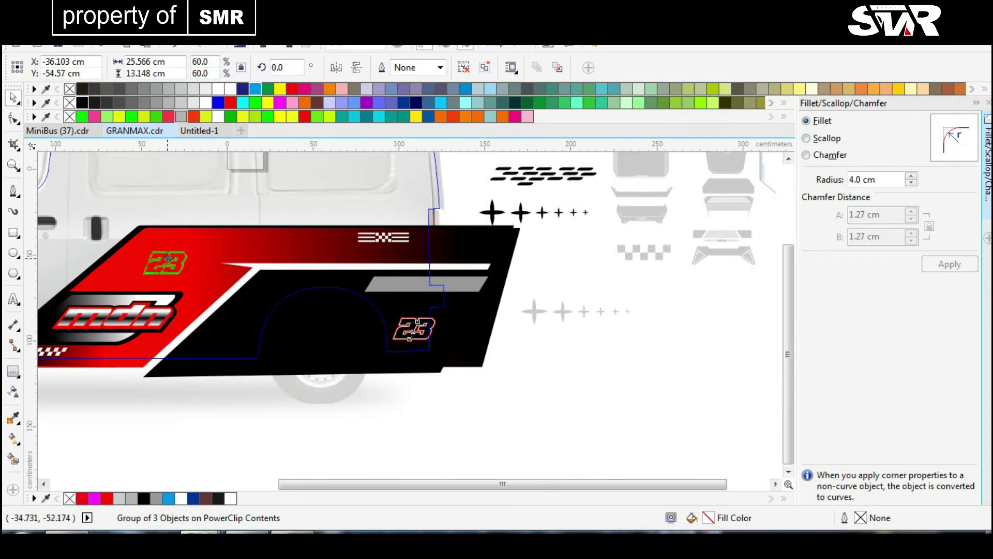
{"action": "scroll", "coordinate": [411, 333], "scroll_direction": "up", "scroll_amount": 3}
{"action": "left_click_drag", "start_coordinate": [561, 344], "coordinate": [514, 367]}
{"action": "left_click_drag", "start_coordinate": [619, 283], "coordinate": [719, 229]}
{"action": "scroll", "coordinate": [719, 228], "scroll_direction": "down", "scroll_amount": 3}
- Make the 23's outer contour black and fillet the upper front corner of the red and black shapes with a 4.0 cm radius
{"action": "key", "text": "Escape"}
{"action": "left_click", "coordinate": [443, 318]}
{"action": "scroll", "coordinate": [332, 294], "scroll_direction": "up", "scroll_amount": 3}
{"action": "scroll", "coordinate": [335, 287], "scroll_direction": "up", "scroll_amount": 2}
{"action": "scroll", "coordinate": [213, 284], "scroll_direction": "down", "scroll_amount": 2}
{"action": "left_click", "coordinate": [213, 283]}
{"action": "scroll", "coordinate": [414, 323], "scroll_direction": "down", "scroll_amount": 2}
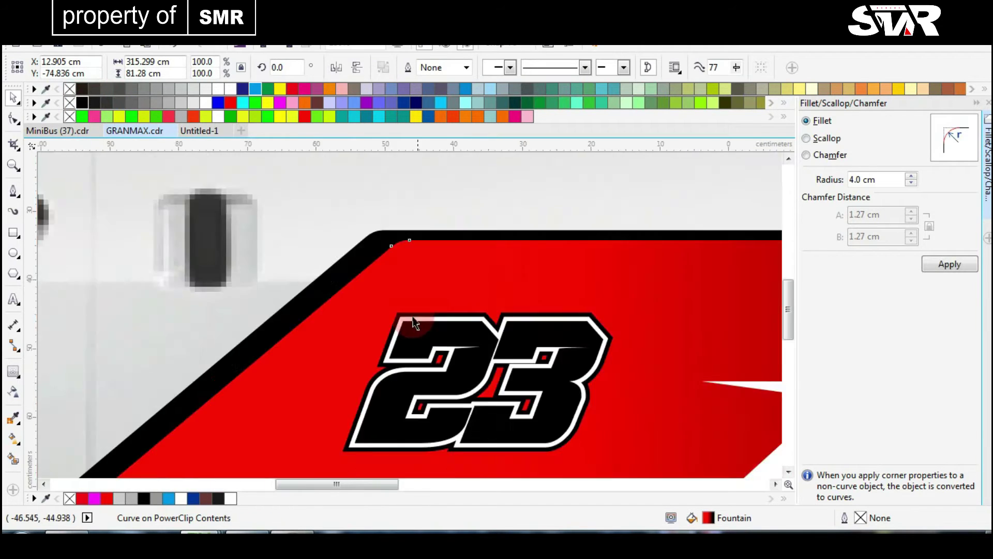
- Ungroup the 23 and fill its digits with a vertical gradient from black at the top to white at the bottom
{"action": "scroll", "coordinate": [414, 322], "scroll_direction": "up", "scroll_amount": 3}
{"action": "scroll", "coordinate": [415, 310], "scroll_direction": "down", "scroll_amount": 1}
{"action": "left_click", "coordinate": [400, 307]}
{"action": "key", "text": "ctrl+u"}
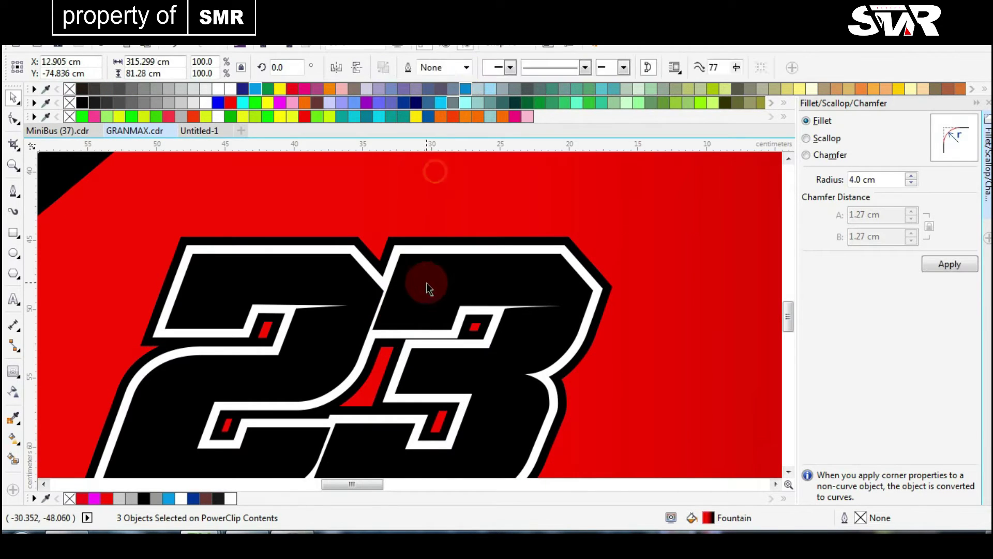
{"action": "key", "text": "g"}
{"action": "left_click", "coordinate": [357, 289]}
{"action": "left_click_drag", "start_coordinate": [318, 466], "coordinate": [414, 314]}
{"action": "key", "text": "space"}
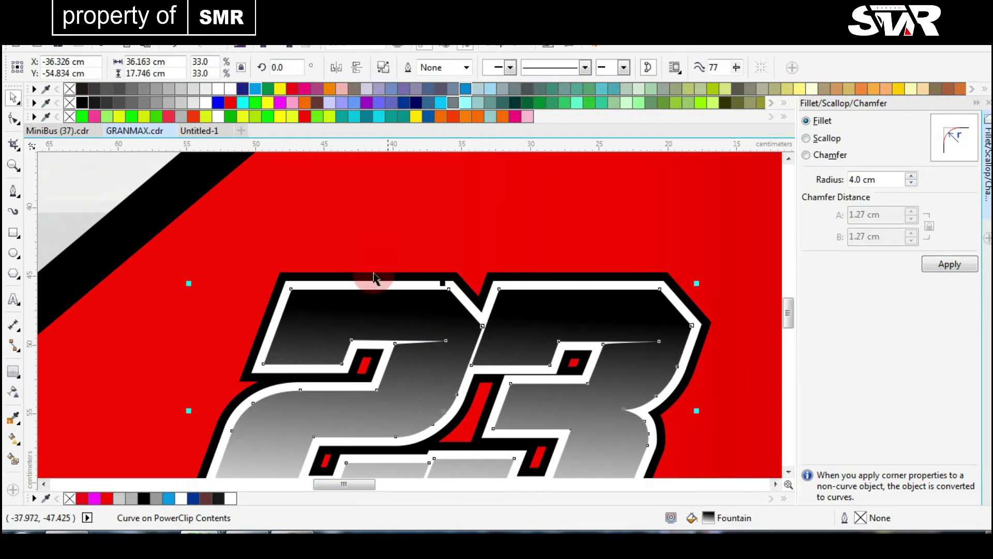
- Check the sticker clipped on the whole van, and reopen its contents for editing
{"action": "scroll", "coordinate": [388, 329], "scroll_direction": "up", "scroll_amount": 2}
{"action": "scroll", "coordinate": [428, 328], "scroll_direction": "down", "scroll_amount": 3}
{"action": "scroll", "coordinate": [517, 331], "scroll_direction": "down", "scroll_amount": 1}
{"action": "left_click", "coordinate": [711, 193]}
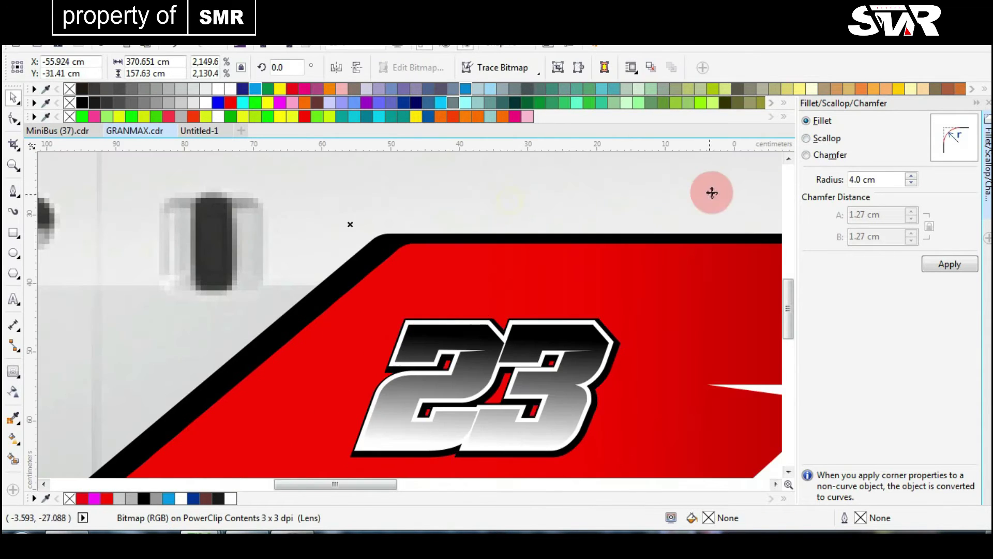
{"action": "scroll", "coordinate": [381, 421], "scroll_direction": "down", "scroll_amount": 4}
{"action": "left_click", "coordinate": [222, 458]}
{"action": "left_click", "coordinate": [394, 226]}
{"action": "right_click", "coordinate": [394, 226]}
{"action": "left_click", "coordinate": [437, 339]}
- Select all the pieces of the 23 above mdn and group them
{"action": "scroll", "coordinate": [409, 321], "scroll_direction": "up", "scroll_amount": 2}
{"action": "scroll", "coordinate": [409, 321], "scroll_direction": "up", "scroll_amount": 1}
{"action": "left_click_drag", "start_coordinate": [454, 284], "coordinate": [211, 477]}
{"action": "scroll", "coordinate": [405, 310], "scroll_direction": "up", "scroll_amount": 2}
{"action": "scroll", "coordinate": [442, 289], "scroll_direction": "down", "scroll_amount": 2}
- Leave the clip to examine the sticker's rear end around the taillight, and reopen the contents for editing
{"action": "left_click", "coordinate": [343, 426]}
{"action": "scroll", "coordinate": [344, 426], "scroll_direction": "down", "scroll_amount": 1}
{"action": "left_click", "coordinate": [539, 350]}
{"action": "scroll", "coordinate": [539, 351], "scroll_direction": "down", "scroll_amount": 1}
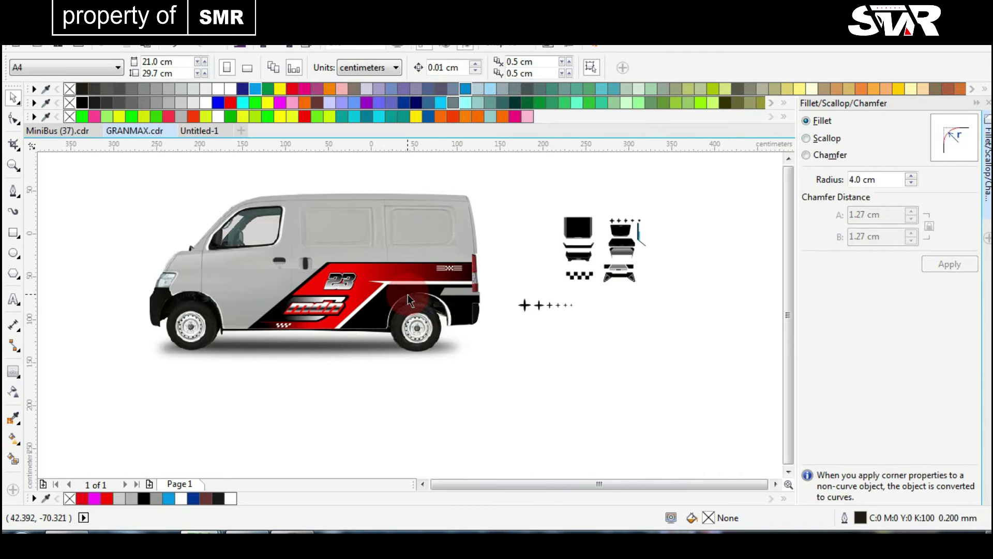
{"action": "left_click", "coordinate": [407, 294]}
{"action": "scroll", "coordinate": [408, 294], "scroll_direction": "up", "scroll_amount": 3}
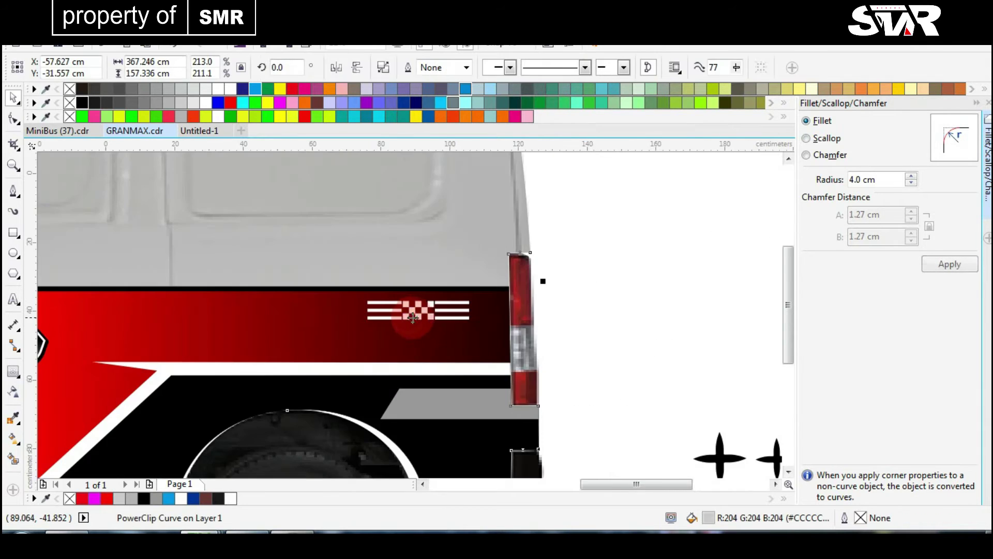
{"action": "scroll", "coordinate": [408, 294], "scroll_direction": "down", "scroll_amount": 3}
{"action": "left_click", "coordinate": [262, 381]}
{"action": "left_click", "coordinate": [437, 299]}
- Find the SMR Decal logo in the design folders on drive D: and paste it onto the upper red-to-black band
{"action": "scroll", "coordinate": [437, 299], "scroll_direction": "up", "scroll_amount": 4}
{"action": "left_click_drag", "start_coordinate": [439, 277], "coordinate": [461, 327]}
{"action": "left_click", "coordinate": [66, 262]}
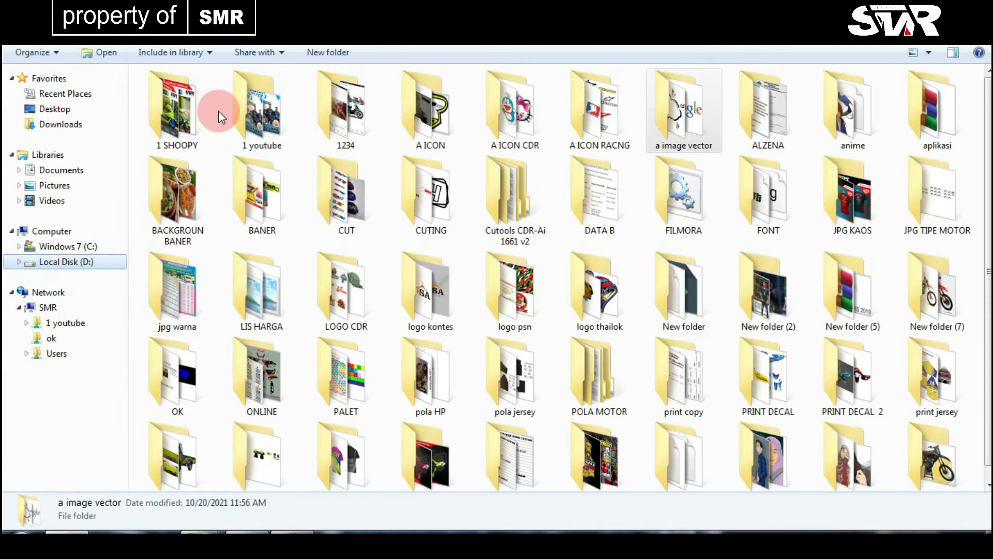
{"action": "double_click", "coordinate": [444, 119]}
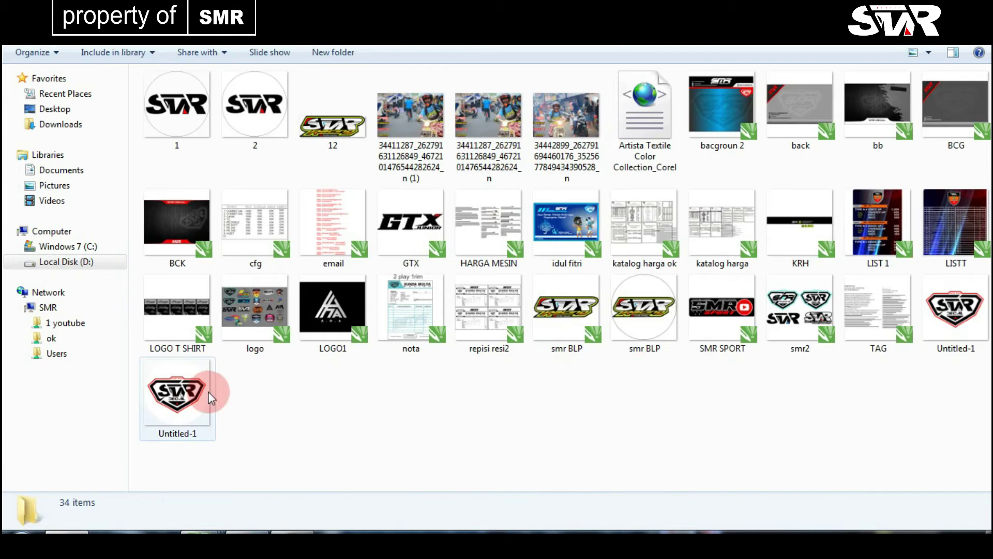
{"action": "left_click", "coordinate": [66, 261]}
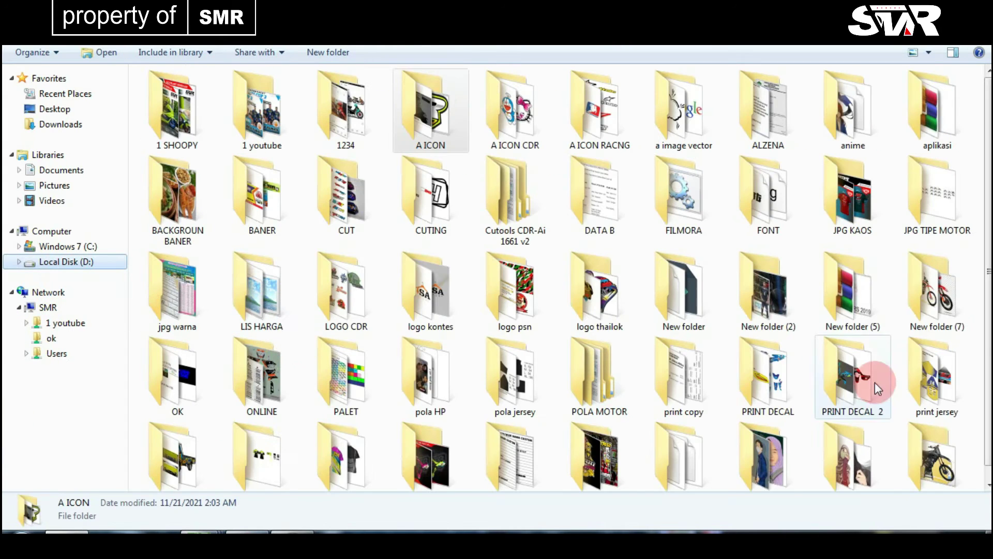
{"action": "double_click", "coordinate": [508, 370]}
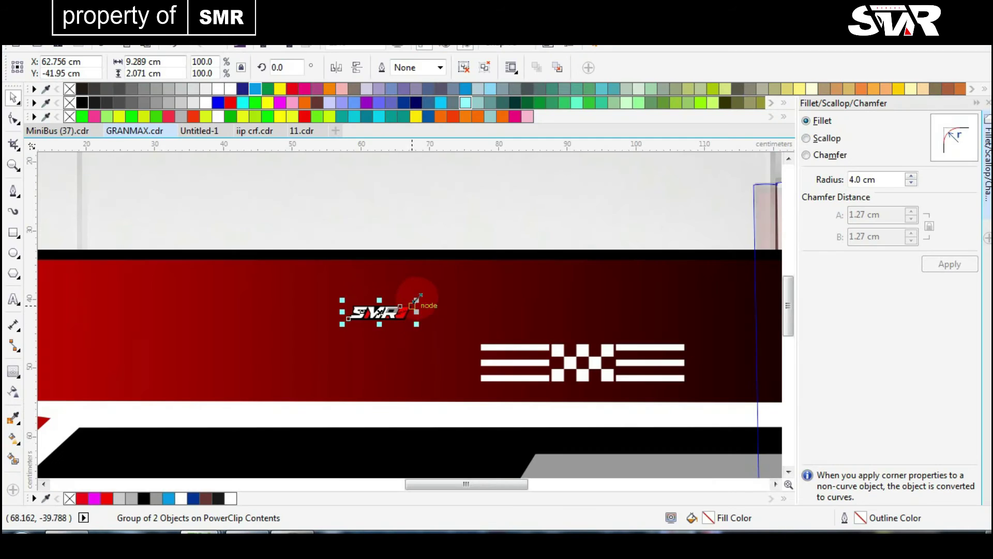
- Enlarge the SMR Decal logo and position it on the rear part of the upper band
{"action": "left_click_drag", "start_coordinate": [410, 310], "coordinate": [574, 363]}
{"action": "scroll", "coordinate": [574, 362], "scroll_direction": "down", "scroll_amount": 3}
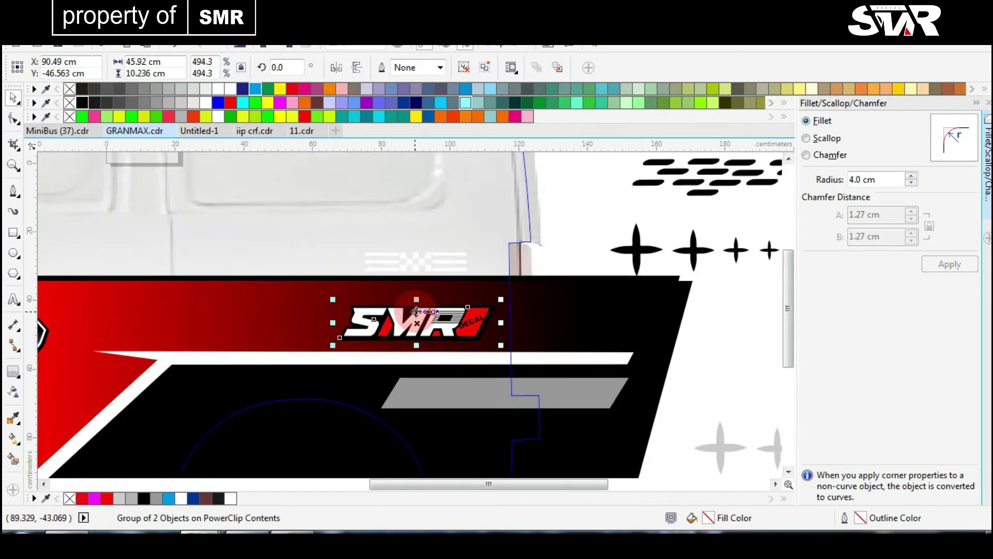
{"action": "scroll", "coordinate": [440, 207], "scroll_direction": "up", "scroll_amount": 3}
{"action": "left_click_drag", "start_coordinate": [440, 207], "coordinate": [703, 296]}
{"action": "left_click", "coordinate": [394, 341]}
{"action": "left_click_drag", "start_coordinate": [244, 399], "coordinate": [186, 372]}
- Move the white striped and checkered strip out of the sticker, beside the loose grey stars
{"action": "scroll", "coordinate": [446, 346], "scroll_direction": "down", "scroll_amount": 3}
{"action": "key", "text": "Escape"}
{"action": "left_click_drag", "start_coordinate": [447, 301], "coordinate": [565, 366]}
{"action": "scroll", "coordinate": [362, 311], "scroll_direction": "left", "scroll_amount": 3}
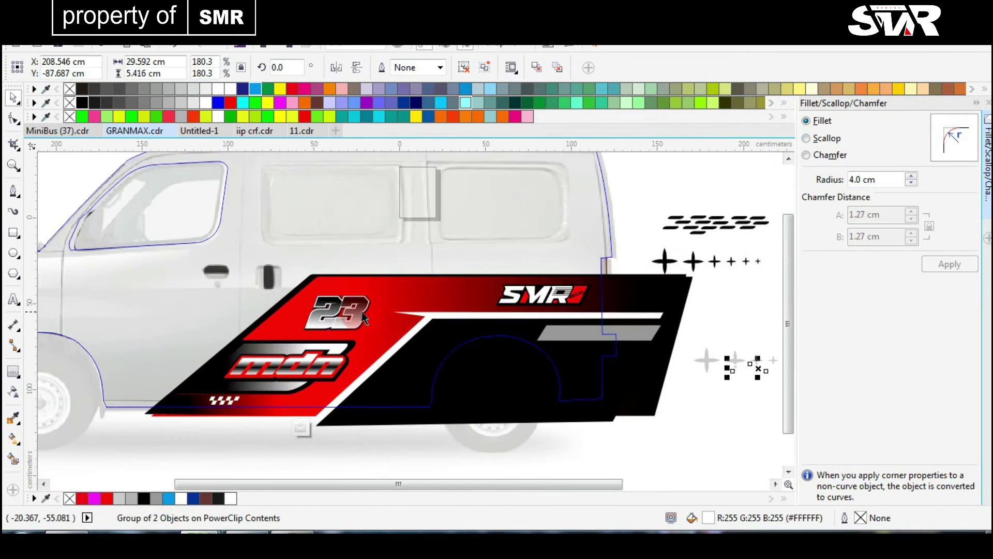
- Take the grouped gradient 23 off the red area above mdn
{"action": "scroll", "coordinate": [335, 313], "scroll_direction": "up", "scroll_amount": 2}
{"action": "left_click_drag", "start_coordinate": [336, 312], "coordinate": [420, 291]}
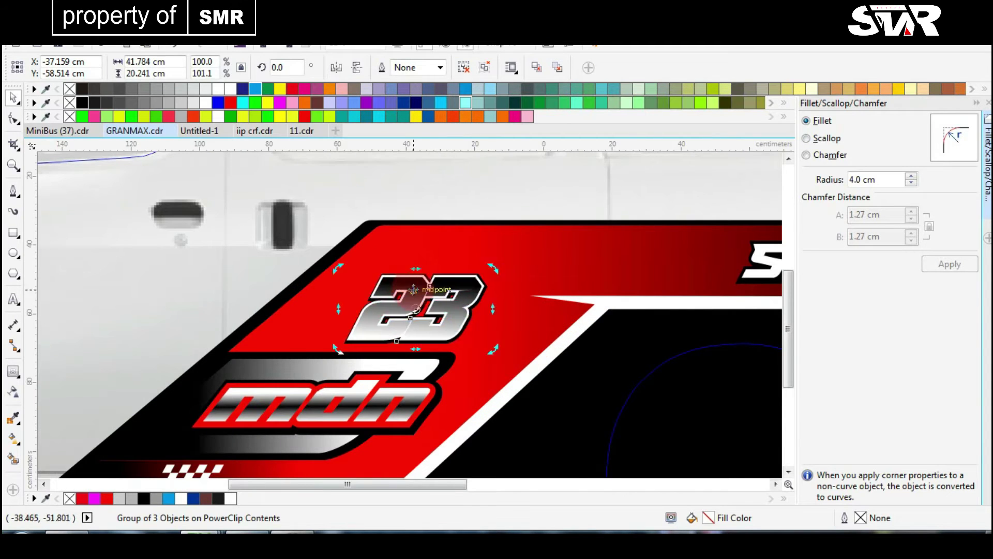
{"action": "scroll", "coordinate": [408, 341], "scroll_direction": "down", "scroll_amount": 2}
{"action": "left_click", "coordinate": [604, 374]}
{"action": "scroll", "coordinate": [402, 305], "scroll_direction": "right", "scroll_amount": 3}
{"action": "scroll", "coordinate": [333, 284], "scroll_direction": "up", "scroll_amount": 2}
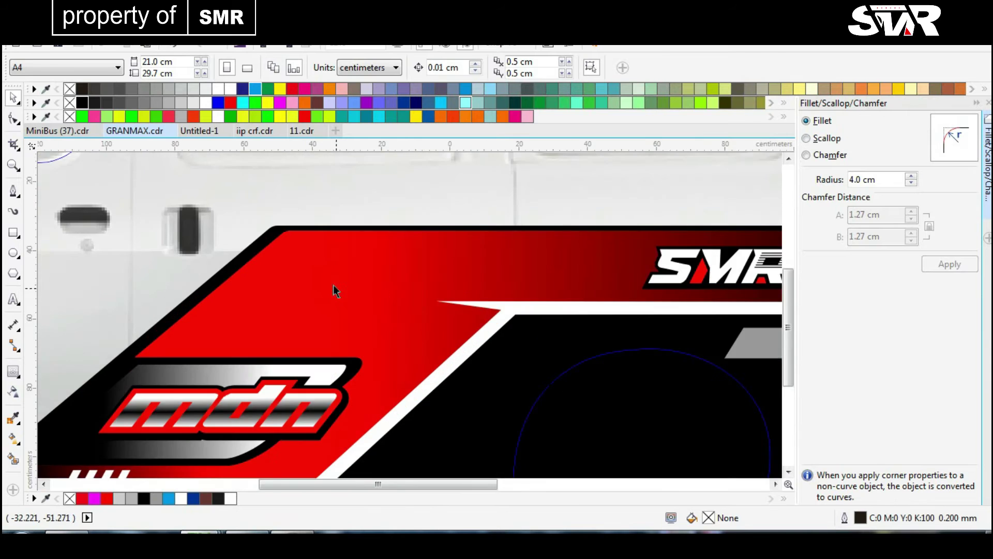
- Apply a white-to-grey gradient fill along the diagonal section of the white stripe
{"action": "left_click", "coordinate": [334, 285], "text": "ctrl"}
{"action": "scroll", "coordinate": [405, 310], "scroll_direction": "up", "scroll_amount": 2}
{"action": "scroll", "coordinate": [419, 294], "scroll_direction": "down", "scroll_amount": 2}
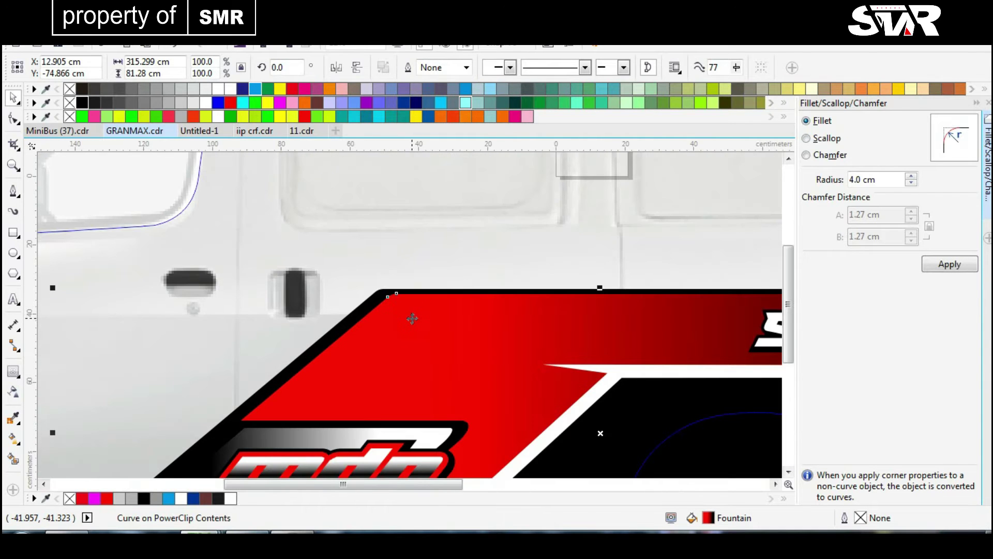
{"action": "scroll", "coordinate": [406, 326], "scroll_direction": "up", "scroll_amount": 1}
{"action": "scroll", "coordinate": [414, 363], "scroll_direction": "down", "scroll_amount": 3}
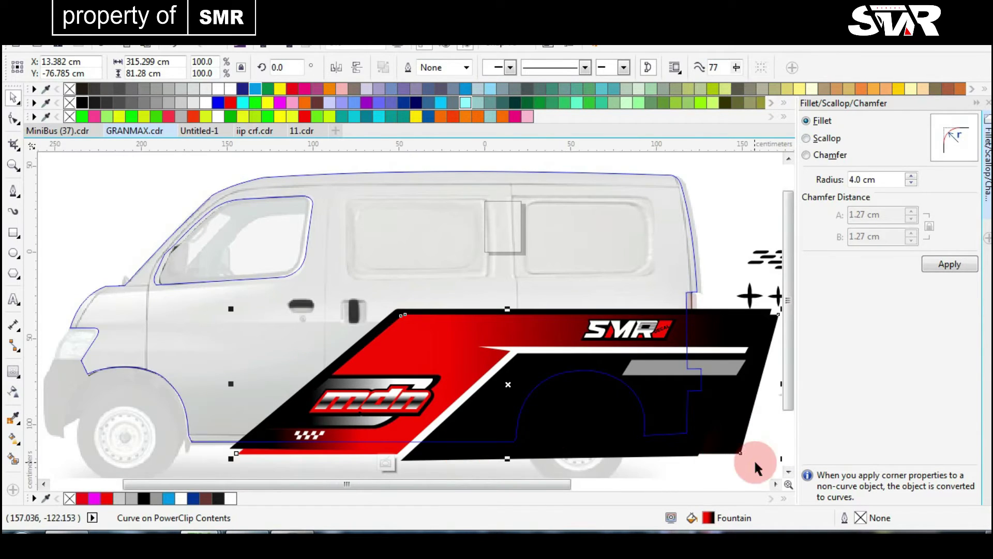
{"action": "left_click", "coordinate": [569, 426]}
{"action": "scroll", "coordinate": [569, 426], "scroll_direction": "up", "scroll_amount": 2}
{"action": "key", "text": "g"}
{"action": "left_click", "coordinate": [277, 217]}
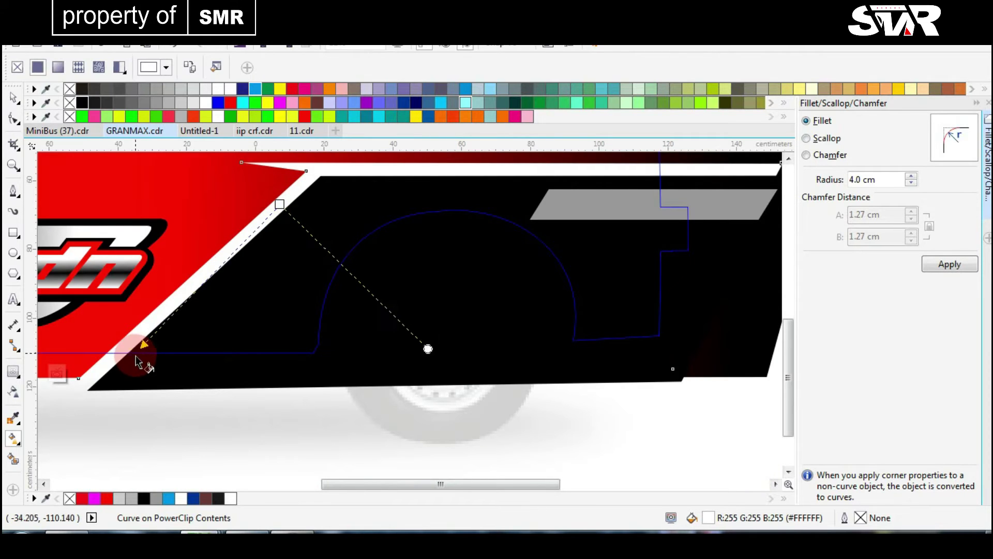
{"action": "key", "text": "space"}
{"action": "scroll", "coordinate": [449, 277], "scroll_direction": "down", "scroll_amount": 4}
{"action": "key", "text": "Escape"}
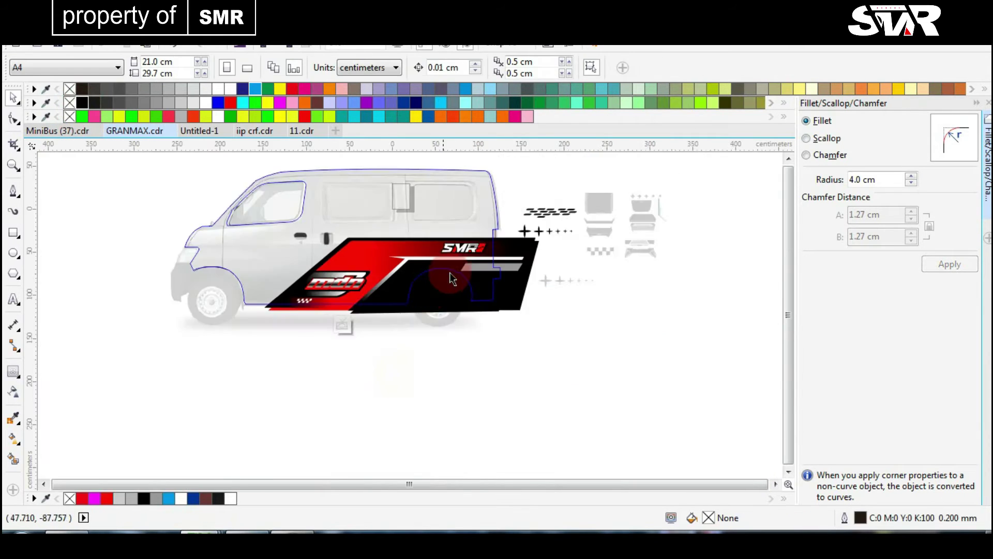
{"action": "scroll", "coordinate": [449, 278], "scroll_direction": "up", "scroll_amount": 2}
{"action": "left_click", "coordinate": [505, 399]}
{"action": "key", "text": "Escape"}
{"action": "scroll", "coordinate": [470, 333], "scroll_direction": "up", "scroll_amount": 2}
{"action": "left_click", "coordinate": [401, 309]}
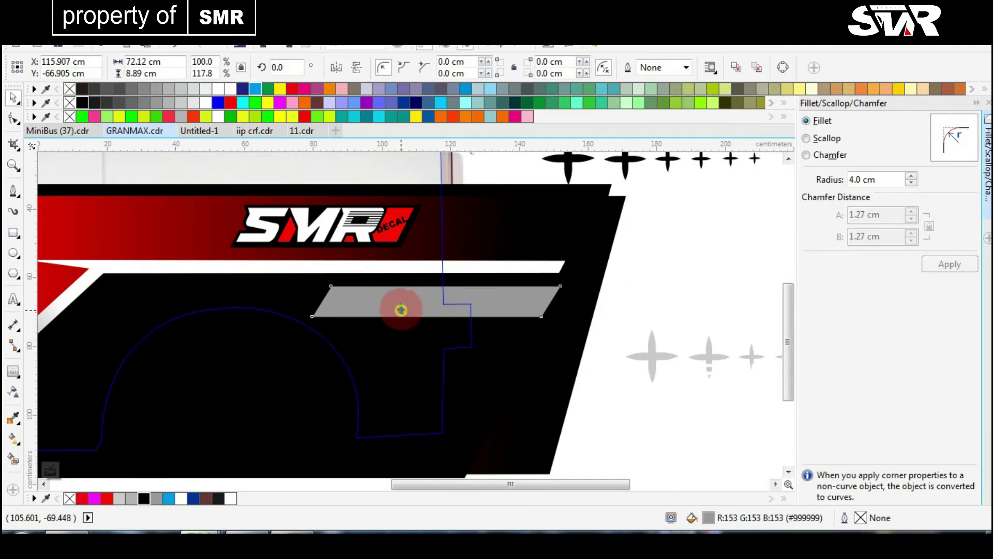
{"action": "scroll", "coordinate": [401, 309], "scroll_direction": "up", "scroll_amount": 2}
{"action": "left_click", "coordinate": [14, 299]}
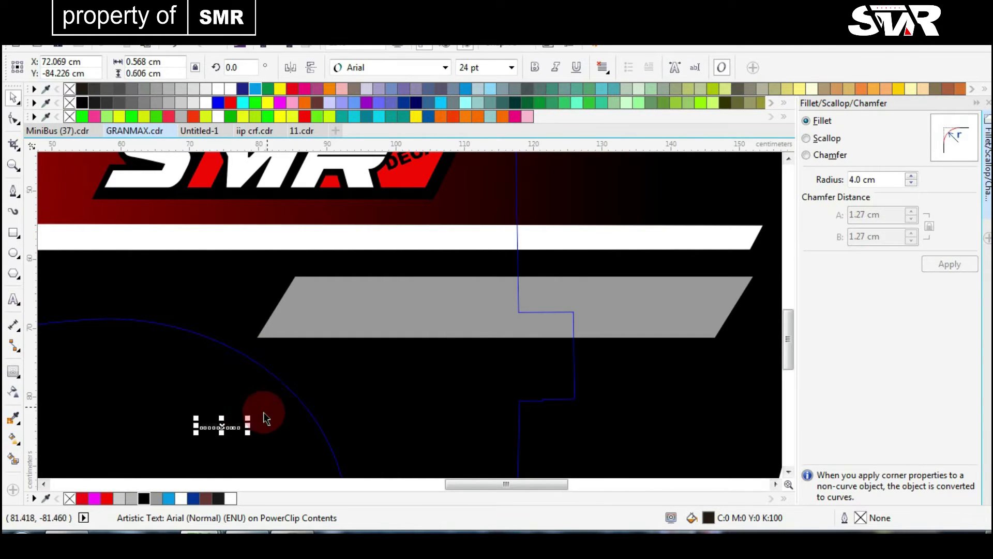
{"action": "left_click_drag", "start_coordinate": [267, 418], "coordinate": [472, 326]}
{"action": "left_click_drag", "start_coordinate": [333, 413], "coordinate": [401, 311]}
{"action": "scroll", "coordinate": [401, 310], "scroll_direction": "up", "scroll_amount": 2}
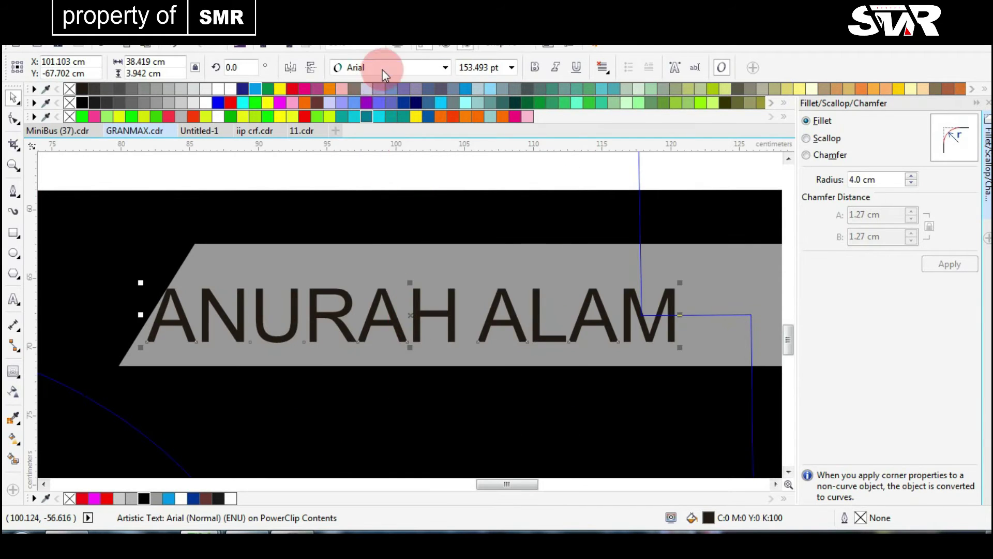
- Try the Hendangan font on the ANURAH ALAM text
{"action": "left_click", "coordinate": [383, 69]}
{"action": "left_click_drag", "start_coordinate": [571, 218], "coordinate": [571, 314]}
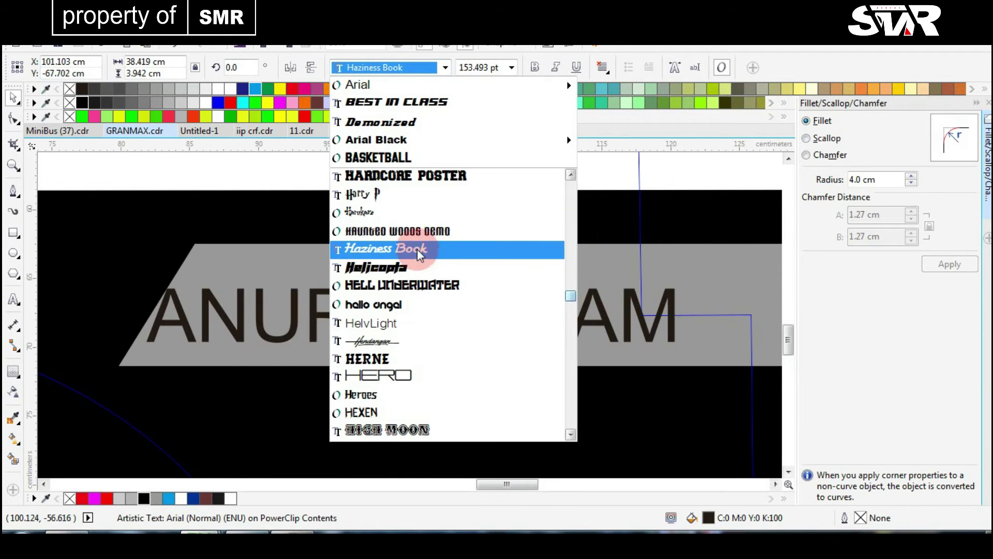
{"action": "left_click", "coordinate": [411, 341]}
{"action": "scroll", "coordinate": [411, 345], "scroll_direction": "down", "scroll_amount": 2}
{"action": "scroll", "coordinate": [465, 310], "scroll_direction": "up", "scroll_amount": 2}
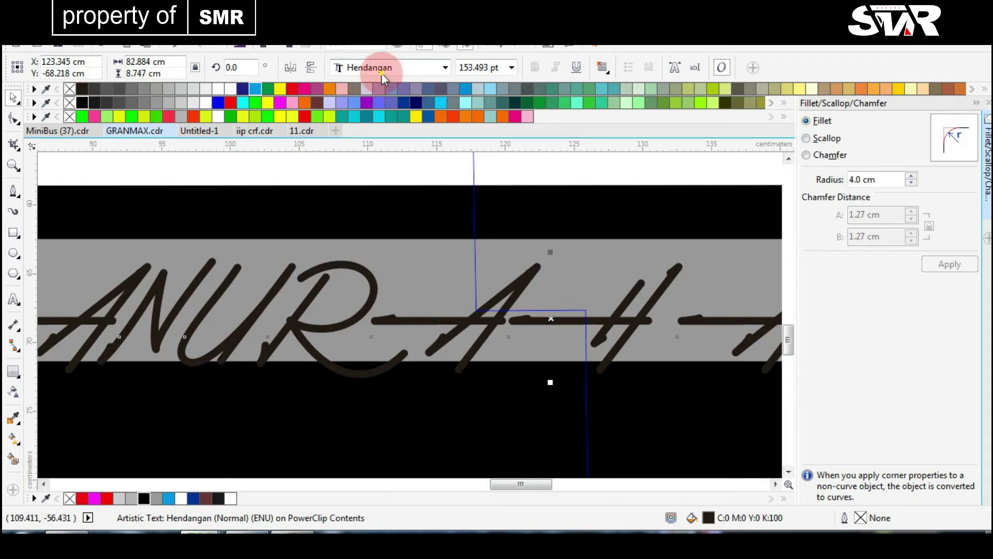
{"action": "left_click", "coordinate": [381, 69]}
{"action": "left_click", "coordinate": [375, 342]}
{"action": "scroll", "coordinate": [410, 315], "scroll_direction": "down", "scroll_amount": 2}
{"action": "scroll", "coordinate": [410, 315], "scroll_direction": "up", "scroll_amount": 2}
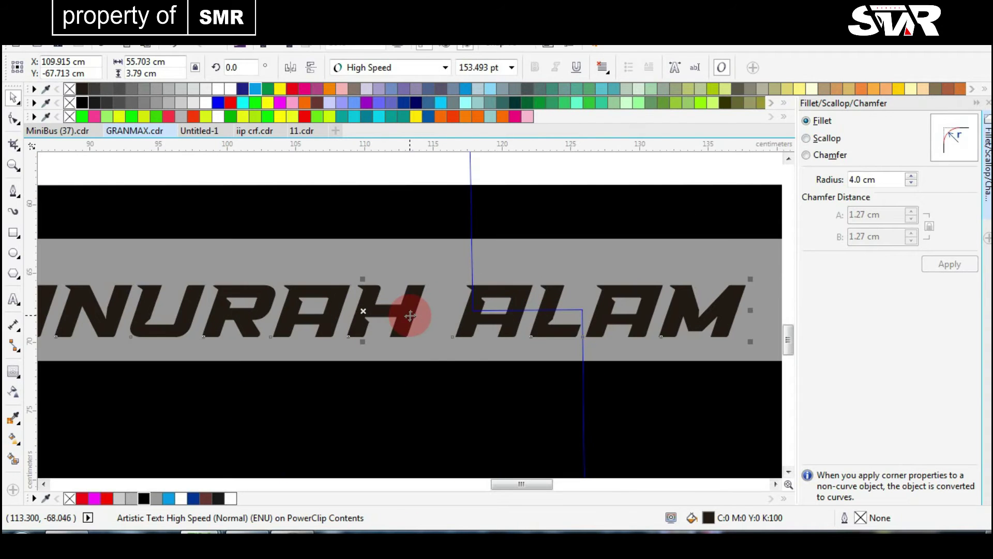
- Enlarge the separate word ALAM to about 22 cm wide and place it right after ANURAH
{"action": "left_click_drag", "start_coordinate": [600, 343], "coordinate": [463, 371]}
{"action": "left_click_drag", "start_coordinate": [601, 373], "coordinate": [599, 377]}
{"action": "left_click_drag", "start_coordinate": [409, 315], "coordinate": [370, 311]}
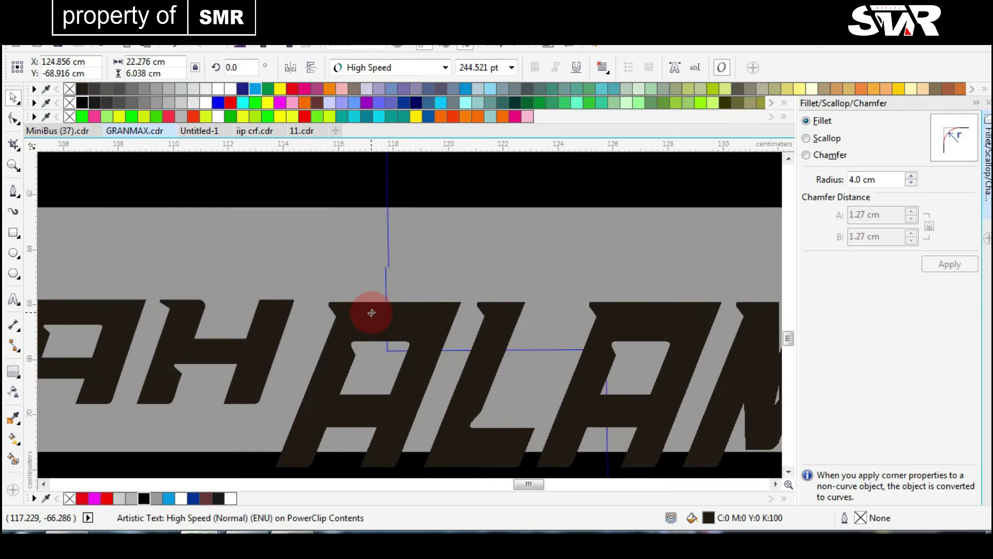
- Center the enlarged ALAM vertically against ANURAH and group the two words
{"action": "left_click", "coordinate": [277, 326], "text": "shift"}
{"action": "left_click", "coordinate": [437, 325]}
{"action": "left_click", "coordinate": [444, 376]}
{"action": "scroll", "coordinate": [443, 376], "scroll_direction": "up", "scroll_amount": 2}
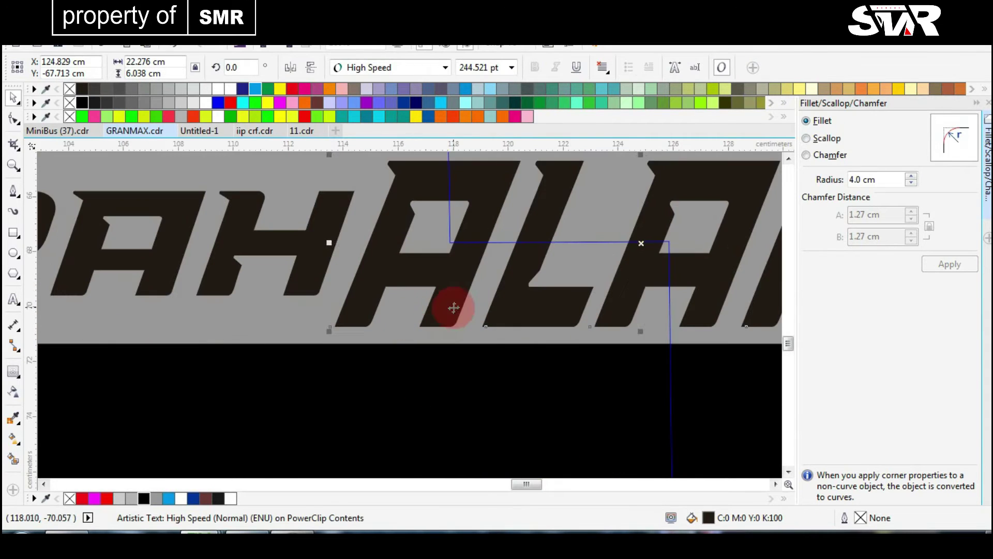
{"action": "scroll", "coordinate": [280, 282], "scroll_direction": "down", "scroll_amount": 2}
{"action": "left_click", "coordinate": [277, 279], "text": "shift"}
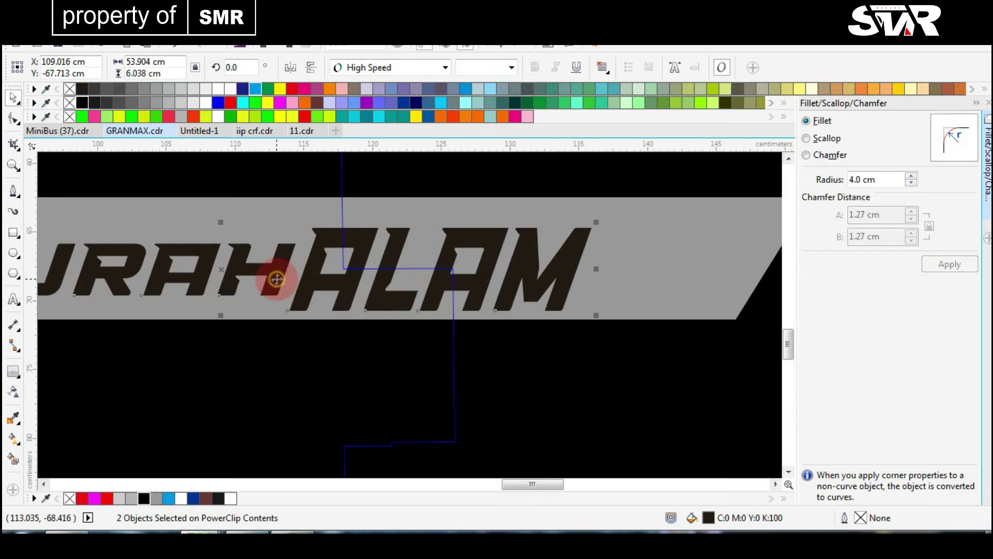
{"action": "key", "text": "ctrl+g"}
- Shrink the grouped ANURAH ALAM text to about 32 by 3.6 cm and position it inside the grey bar
{"action": "scroll", "coordinate": [440, 308], "scroll_direction": "down", "scroll_amount": 2}
{"action": "scroll", "coordinate": [350, 295], "scroll_direction": "up", "scroll_amount": 2}
{"action": "left_click", "coordinate": [435, 362]}
{"action": "left_click", "coordinate": [458, 351]}
{"action": "left_click_drag", "start_coordinate": [457, 351], "coordinate": [469, 351]}
{"action": "scroll", "coordinate": [472, 332], "scroll_direction": "down", "scroll_amount": 2}
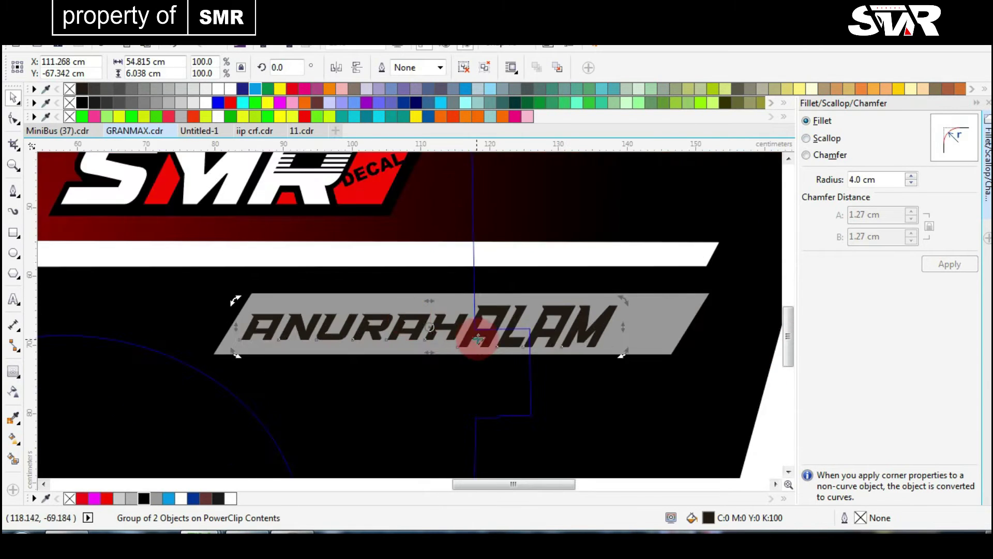
{"action": "scroll", "coordinate": [520, 333], "scroll_direction": "up", "scroll_amount": 2}
{"action": "left_click_drag", "start_coordinate": [687, 350], "coordinate": [377, 327]}
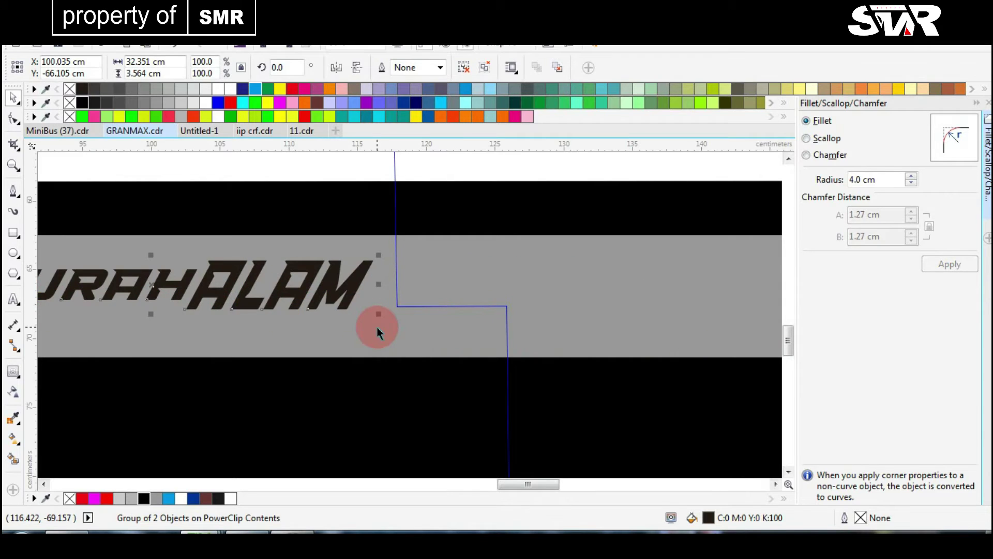
{"action": "scroll", "coordinate": [284, 302], "scroll_direction": "down", "scroll_amount": 2}
{"action": "scroll", "coordinate": [289, 302], "scroll_direction": "up", "scroll_amount": 3}
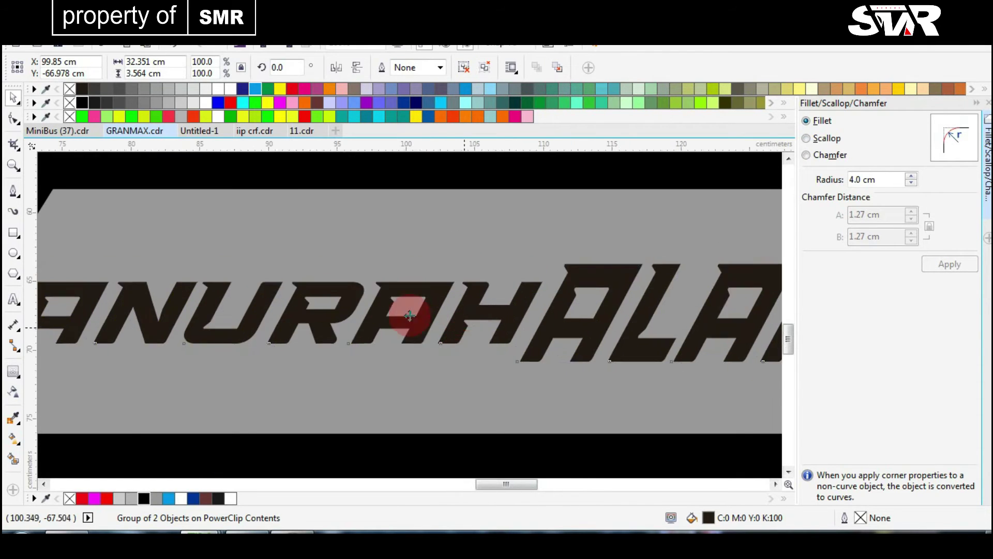
- Narrow the grouped lettering to about 28 cm wide, keeping it at the front end of the grey bar
{"action": "scroll", "coordinate": [411, 311], "scroll_direction": "down", "scroll_amount": 2}
{"action": "left_click_drag", "start_coordinate": [632, 310], "coordinate": [511, 335]}
{"action": "left_click", "coordinate": [471, 282]}
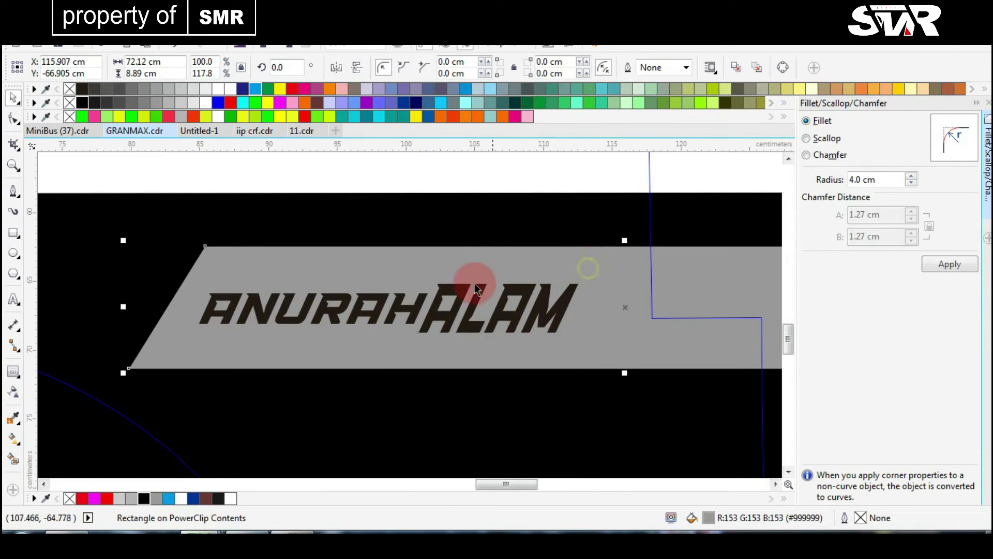
{"action": "scroll", "coordinate": [538, 381], "scroll_direction": "down", "scroll_amount": 2}
{"action": "scroll", "coordinate": [489, 344], "scroll_direction": "up", "scroll_amount": 1}
{"action": "key", "text": "Escape"}
- Fill the grouped ANURAH ALAM lettering with white
{"action": "left_click", "coordinate": [489, 344]}
{"action": "scroll", "coordinate": [489, 344], "scroll_direction": "up", "scroll_amount": 3}
{"action": "left_click", "coordinate": [403, 312]}
{"action": "left_click", "coordinate": [94, 103]}
{"action": "left_click", "coordinate": [205, 103]}
- Add a one-step black outside contour of 0.213 cm around the white lettering
{"action": "left_click", "coordinate": [25, 372]}
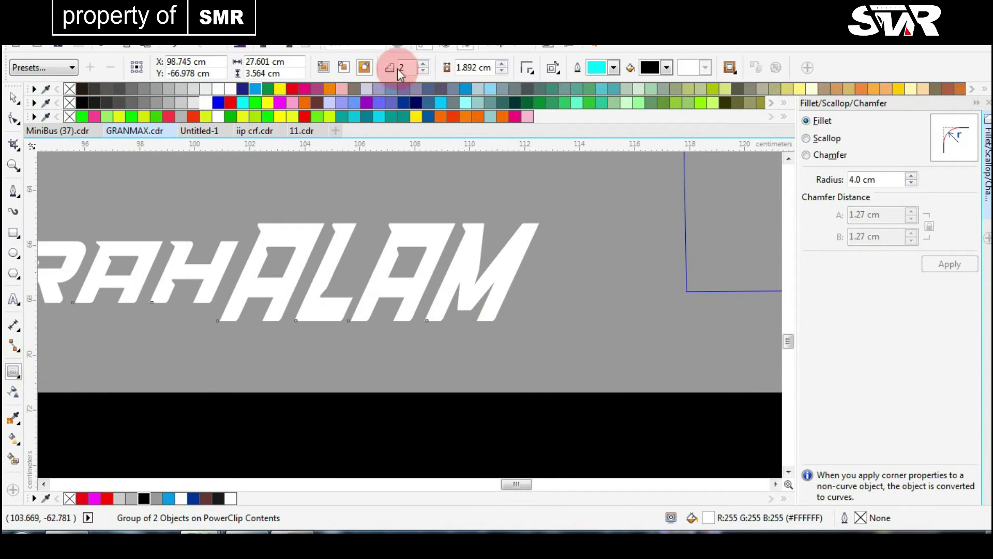
{"action": "left_click_drag", "start_coordinate": [394, 289], "coordinate": [411, 328]}
{"action": "scroll", "coordinate": [410, 328], "scroll_direction": "down", "scroll_amount": 2}
{"action": "scroll", "coordinate": [361, 285], "scroll_direction": "up", "scroll_amount": 3}
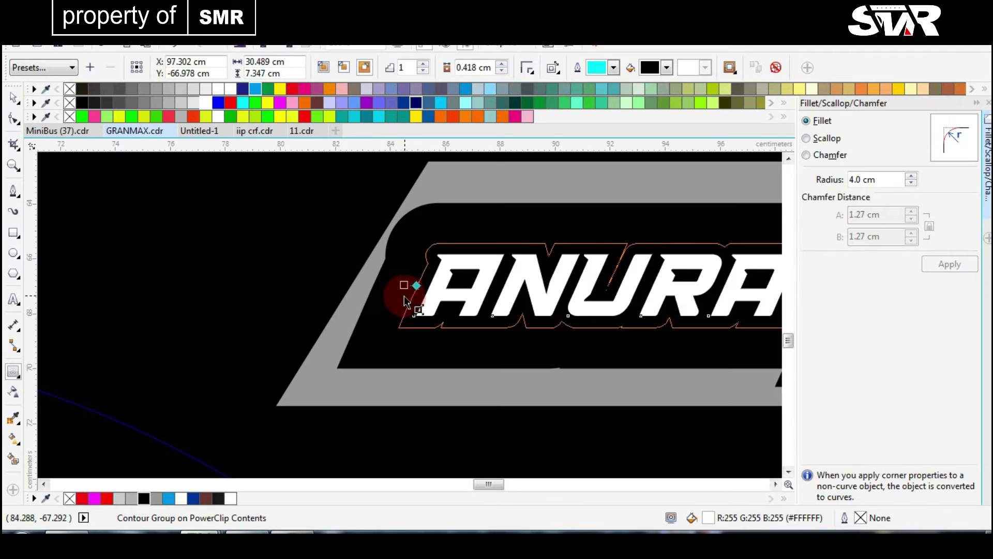
{"action": "scroll", "coordinate": [405, 300], "scroll_direction": "down", "scroll_amount": 2}
{"action": "scroll", "coordinate": [320, 284], "scroll_direction": "up", "scroll_amount": 3}
{"action": "scroll", "coordinate": [327, 282], "scroll_direction": "down", "scroll_amount": 2}
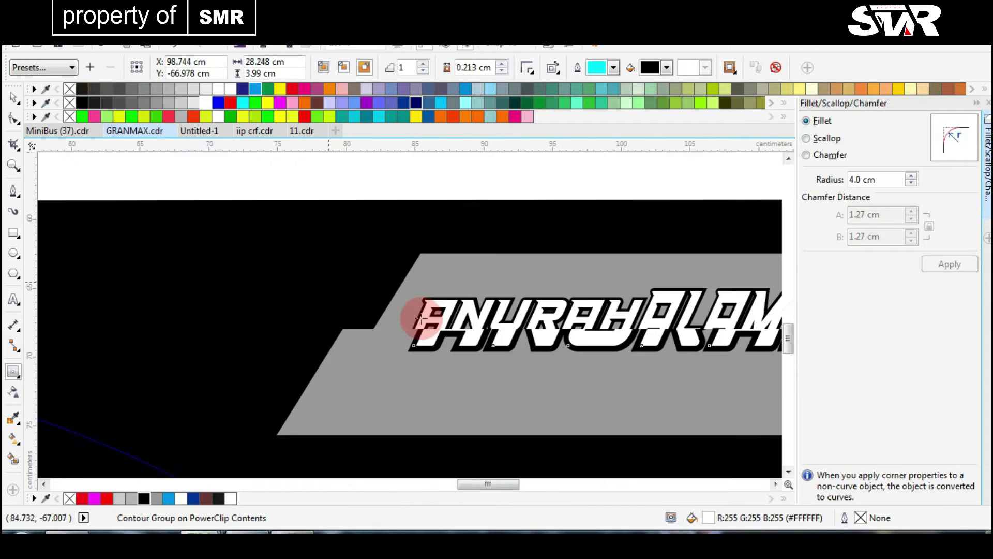
- Break the black contour apart from the ANURAH ALAM lettering as a separate object
{"action": "scroll", "coordinate": [410, 317], "scroll_direction": "up", "scroll_amount": 2}
{"action": "key", "text": "space"}
{"action": "key", "text": "ctrl+k"}
{"action": "scroll", "coordinate": [433, 295], "scroll_direction": "down", "scroll_amount": 2}
{"action": "scroll", "coordinate": [426, 332], "scroll_direction": "up", "scroll_amount": 2}
{"action": "key", "text": "ctrl+g"}
- Apply a vertical white-to-black gradient fill to the ANURAH ALAM lettering
{"action": "scroll", "coordinate": [424, 332], "scroll_direction": "up", "scroll_amount": 3}
{"action": "key", "text": "g"}
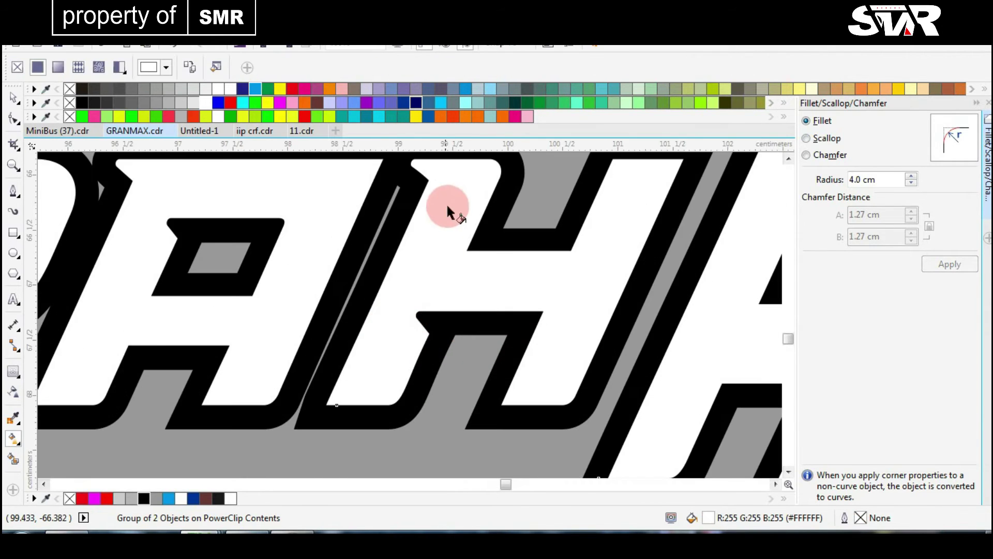
{"action": "left_click_drag", "start_coordinate": [436, 397], "coordinate": [443, 403]}
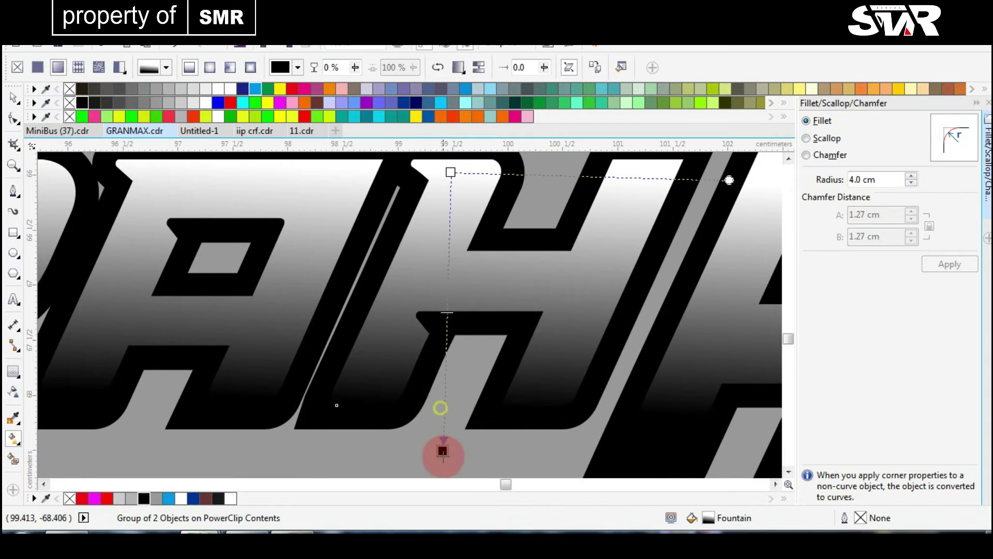
{"action": "left_click_drag", "start_coordinate": [451, 172], "coordinate": [450, 215]}
{"action": "key", "text": "space"}
{"action": "scroll", "coordinate": [454, 355], "scroll_direction": "down", "scroll_amount": 7}
- Finish editing the sticker contents clipped inside the van outline
{"action": "left_click", "coordinate": [612, 367]}
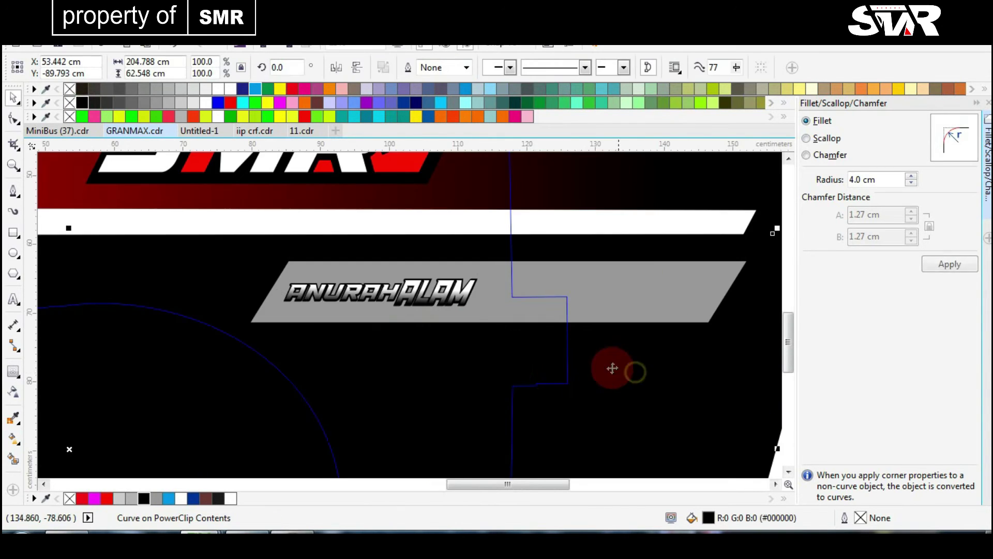
{"action": "scroll", "coordinate": [346, 362], "scroll_direction": "down", "scroll_amount": 4}
{"action": "left_click", "coordinate": [446, 354]}
{"action": "scroll", "coordinate": [418, 326], "scroll_direction": "down", "scroll_amount": 2}
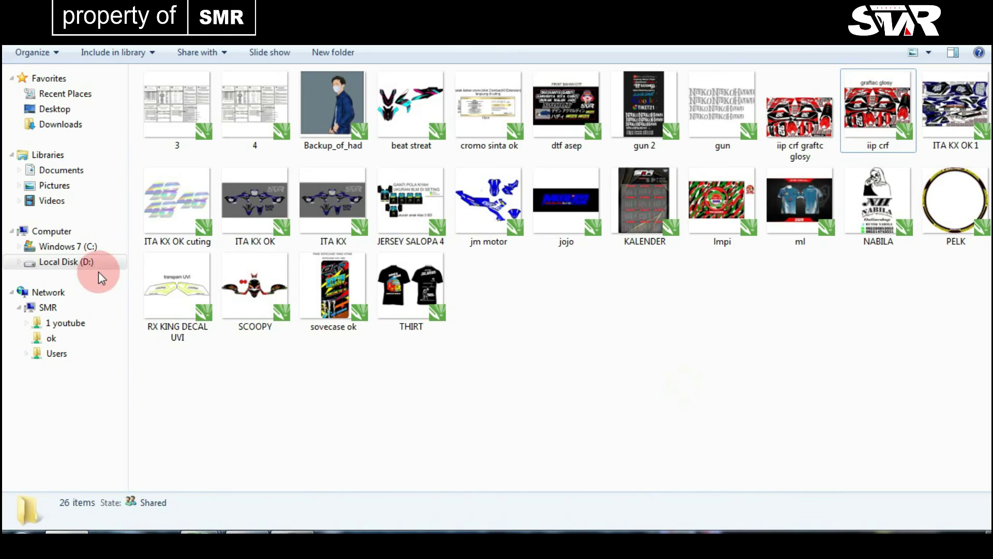
- Find the star pattern 2.cdr in the STRIP RACING OK folder on drive D: and bring it into the GRANMAX drawing
{"action": "left_click", "coordinate": [96, 267]}
{"action": "double_click", "coordinate": [709, 115]}
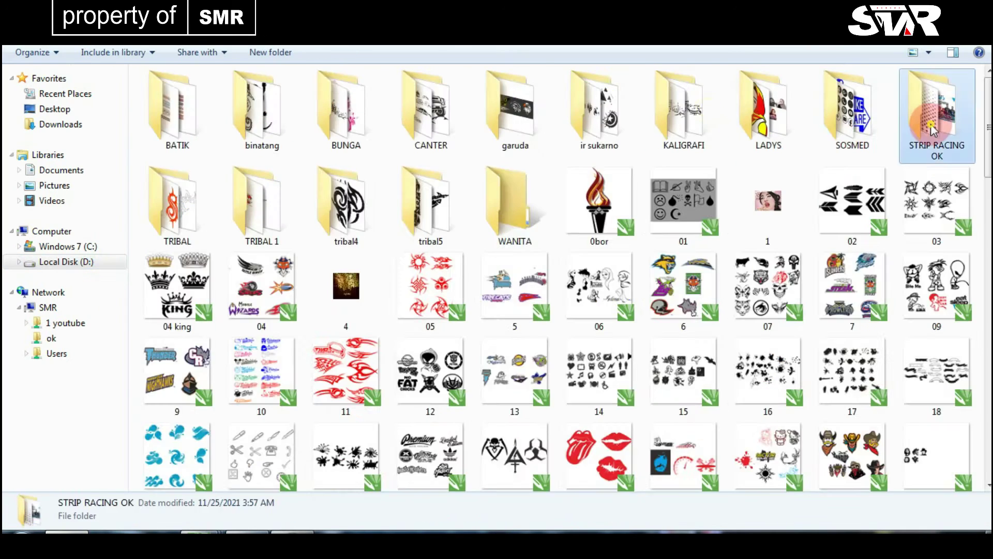
{"action": "double_click", "coordinate": [926, 95]}
{"action": "left_click", "coordinate": [411, 103]}
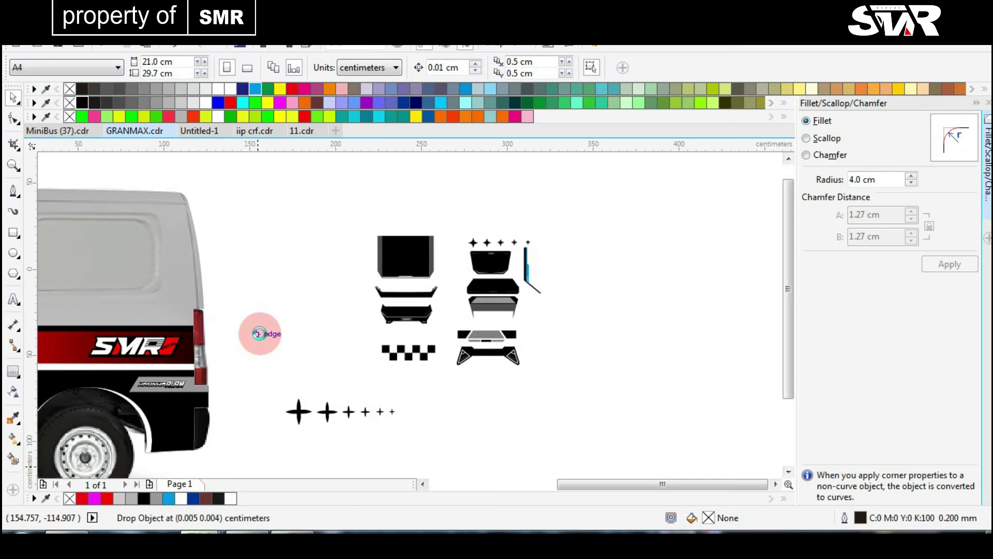
- Place the star pattern, about 22 by 24 cm, over the upper front part of the red area
{"action": "scroll", "coordinate": [409, 312], "scroll_direction": "down", "scroll_amount": 1}
{"action": "left_click_drag", "start_coordinate": [259, 330], "coordinate": [418, 312]}
{"action": "scroll", "coordinate": [209, 309], "scroll_direction": "up", "scroll_amount": 3}
{"action": "scroll", "coordinate": [605, 337], "scroll_direction": "up", "scroll_amount": 3}
{"action": "scroll", "coordinate": [145, 290], "scroll_direction": "down", "scroll_amount": 3}
{"action": "scroll", "coordinate": [418, 311], "scroll_direction": "up", "scroll_amount": 3}
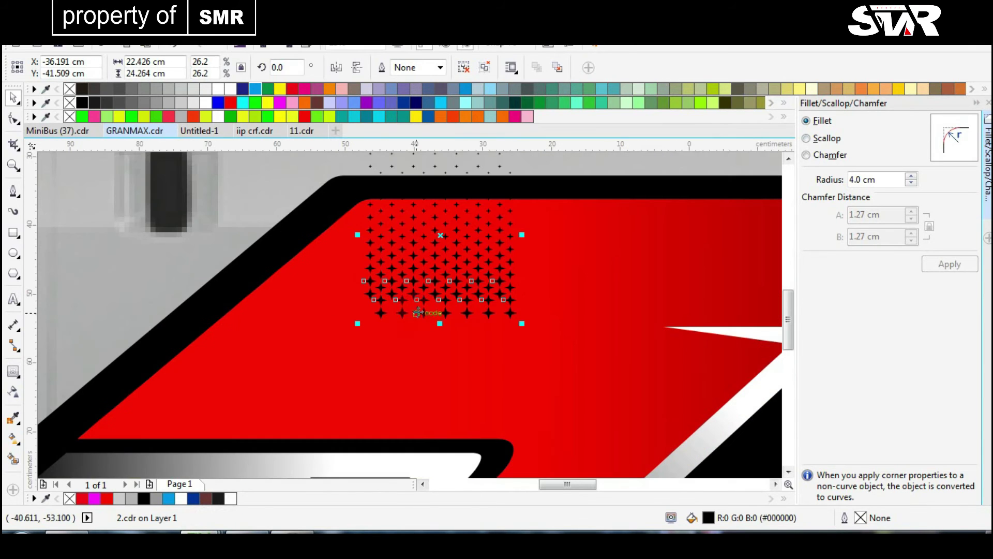
- Rotate the star pattern by 90° and stretch it horizontally to about 60 cm wide
{"action": "type", "text": "90"}
{"action": "key", "text": "Return"}
{"action": "scroll", "coordinate": [409, 310], "scroll_direction": "down", "scroll_amount": 2}
{"action": "scroll", "coordinate": [409, 311], "scroll_direction": "up", "scroll_amount": 2}
{"action": "left_click_drag", "start_coordinate": [394, 259], "coordinate": [248, 269]}
{"action": "left_click_drag", "start_coordinate": [331, 270], "coordinate": [595, 270]}
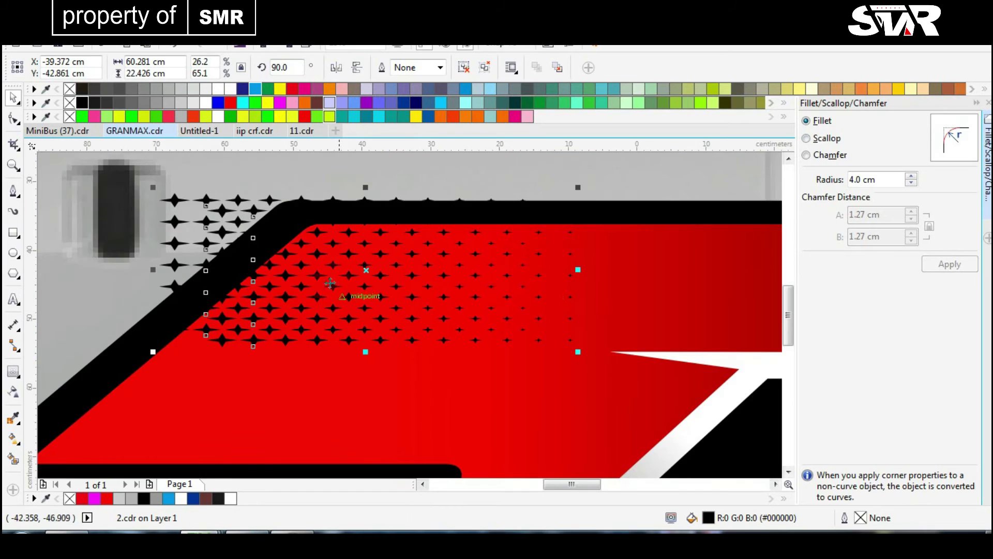
- Shift the star pattern toward the slanted front edge of the red area
{"action": "scroll", "coordinate": [362, 289], "scroll_direction": "up", "scroll_amount": 2}
{"action": "scroll", "coordinate": [409, 316], "scroll_direction": "down", "scroll_amount": 2}
{"action": "scroll", "coordinate": [409, 317], "scroll_direction": "up", "scroll_amount": 2}
{"action": "left_click_drag", "start_coordinate": [408, 317], "coordinate": [311, 317]}
{"action": "scroll", "coordinate": [408, 312], "scroll_direction": "down", "scroll_amount": 2}
{"action": "scroll", "coordinate": [408, 312], "scroll_direction": "up", "scroll_amount": 2}
- Apply a diagonal red-to-black gradient fill to the stars, with red toward the slanted front edge
{"action": "key", "text": "g"}
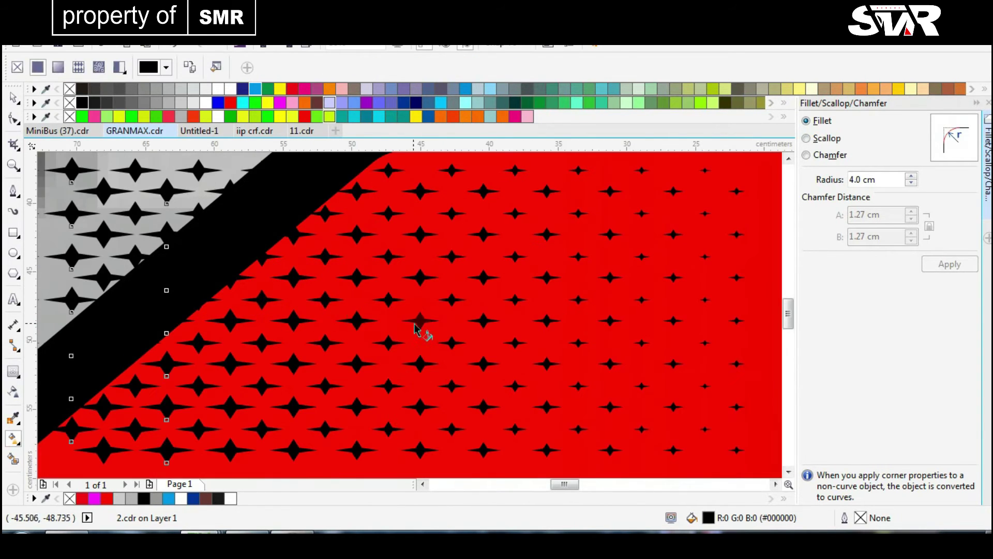
{"action": "left_click_drag", "start_coordinate": [224, 317], "coordinate": [217, 318]}
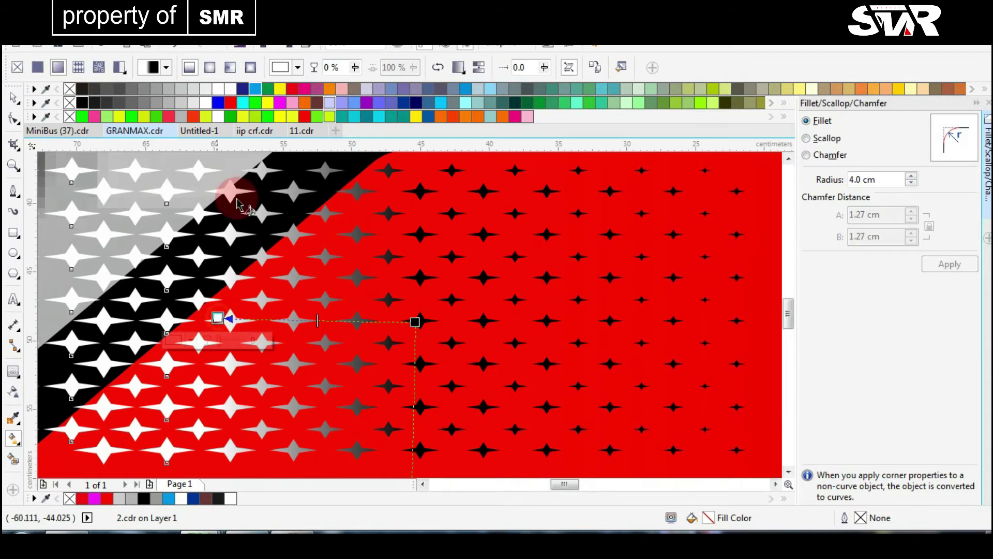
{"action": "left_click", "coordinate": [233, 114]}
{"action": "left_click", "coordinate": [221, 321]}
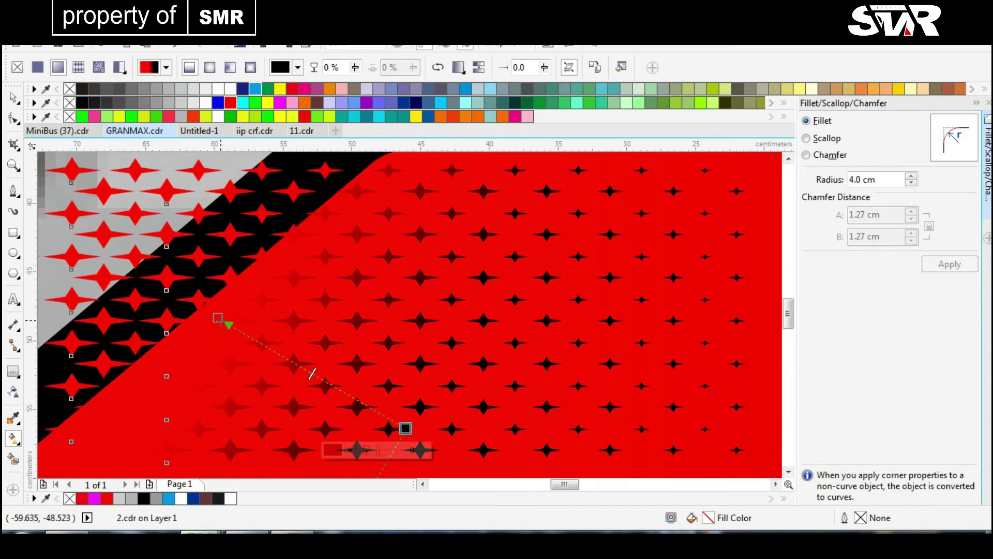
{"action": "scroll", "coordinate": [410, 316], "scroll_direction": "up", "scroll_amount": 3}
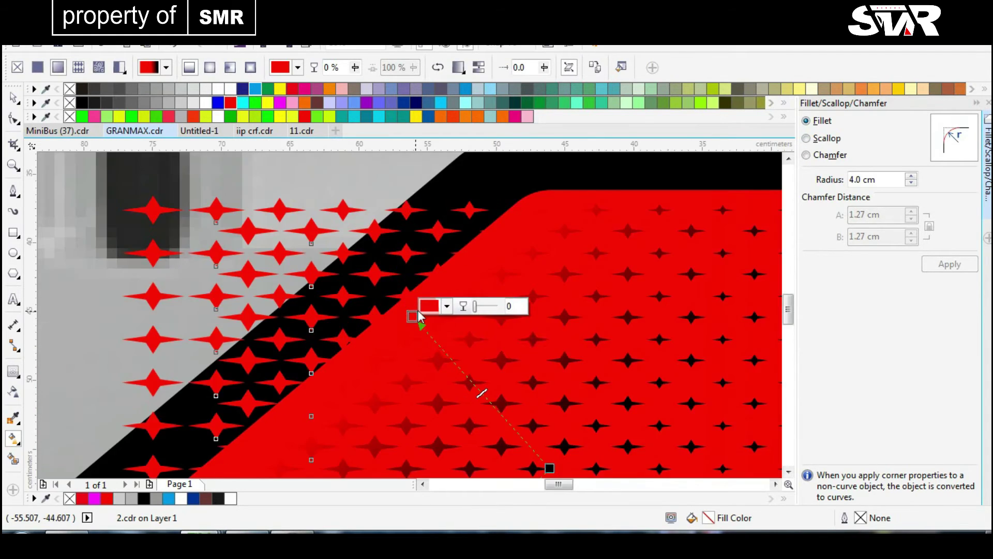
{"action": "scroll", "coordinate": [423, 323], "scroll_direction": "down", "scroll_amount": 3}
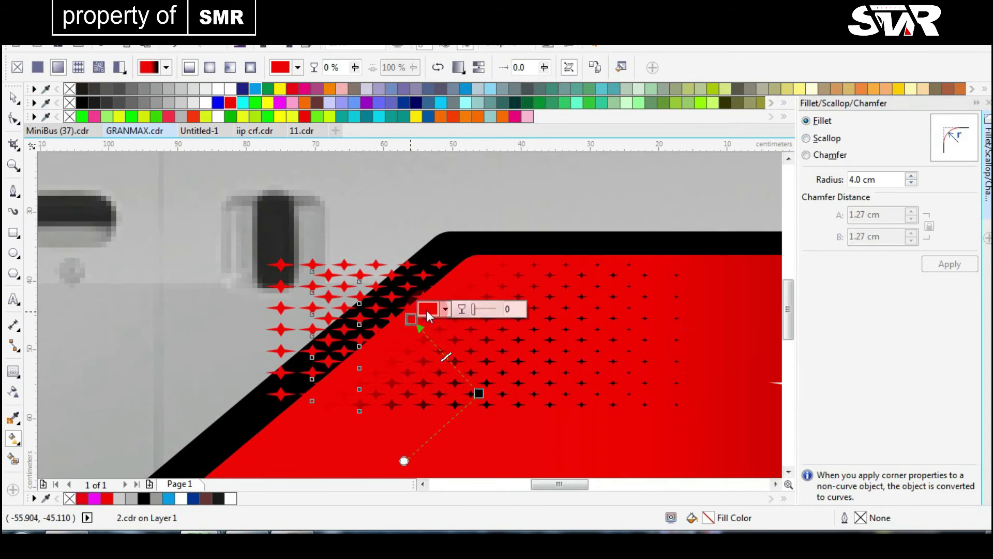
- Place the gradient star pattern inside the van outline's PowerClip
{"action": "key", "text": "space"}
{"action": "right_click", "coordinate": [344, 166]}
{"action": "left_click", "coordinate": [719, 323]}
- Edit the van outline's PowerClip contents and cut away the stars that overhang the slanted black edge of the red area
{"action": "scroll", "coordinate": [719, 322], "scroll_direction": "down", "scroll_amount": 3}
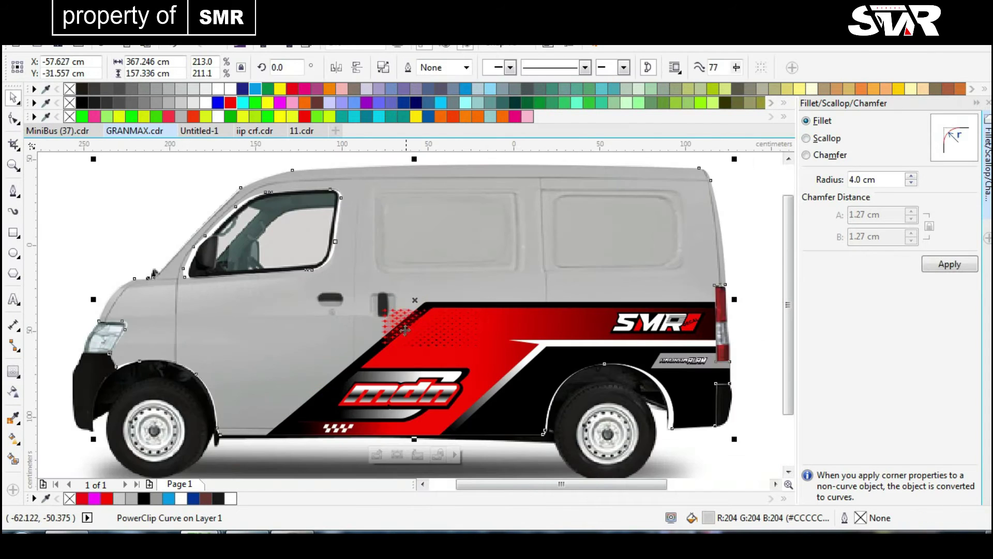
{"action": "scroll", "coordinate": [774, 284], "scroll_direction": "up", "scroll_amount": 2}
{"action": "scroll", "coordinate": [464, 197], "scroll_direction": "up", "scroll_amount": 3}
{"action": "left_click", "coordinate": [464, 197], "text": "ctrl"}
{"action": "left_click", "coordinate": [463, 197], "text": "ctrl+shift"}
{"action": "left_click", "coordinate": [376, 210], "text": "ctrl"}
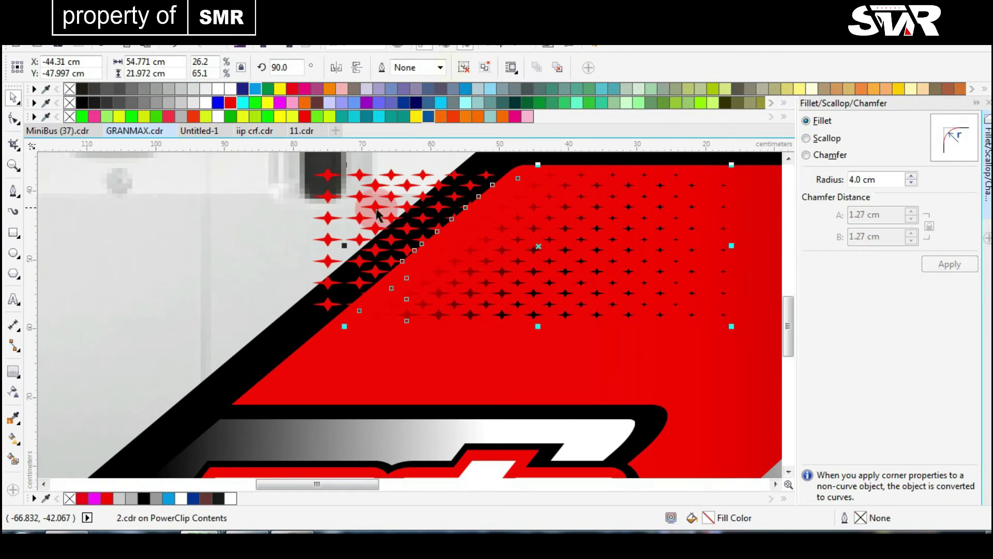
{"action": "scroll", "coordinate": [412, 322], "scroll_direction": "down", "scroll_amount": 6}
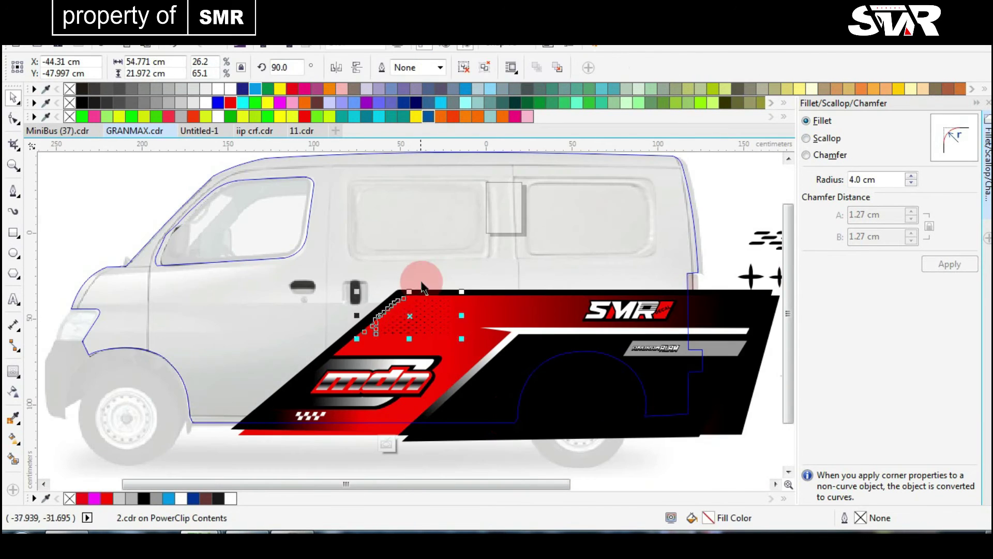
- Enlarge the trimmed star pattern to about 61 by 24 cm inside the red area
{"action": "left_click", "coordinate": [405, 455]}
{"action": "left_click", "coordinate": [488, 454]}
{"action": "scroll", "coordinate": [328, 318], "scroll_direction": "up", "scroll_amount": 2}
{"action": "left_click", "coordinate": [328, 318], "text": "ctrl"}
{"action": "scroll", "coordinate": [420, 334], "scroll_direction": "up", "scroll_amount": 3}
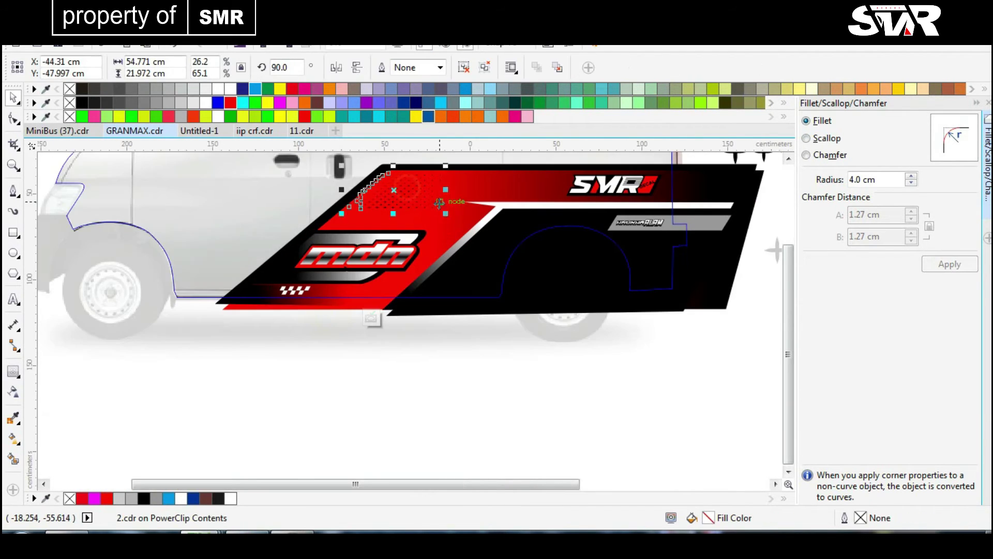
{"action": "scroll", "coordinate": [440, 355], "scroll_direction": "up", "scroll_amount": 2}
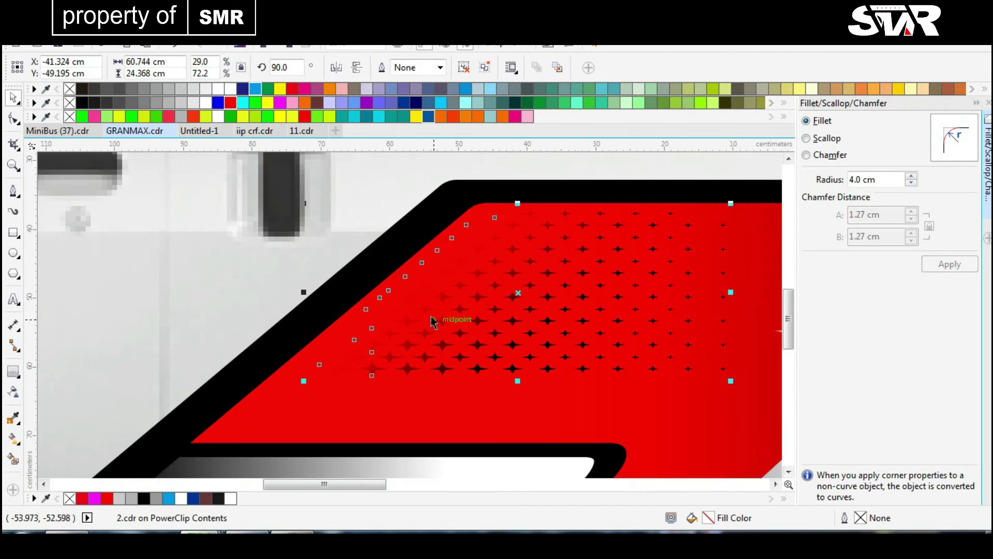
- Redirect the star pattern's gradient to run diagonally from black at the slanted front edge to red toward the rear
{"action": "key", "text": "g"}
{"action": "left_click_drag", "start_coordinate": [185, 115], "coordinate": [429, 273]}
{"action": "left_click_drag", "start_coordinate": [231, 109], "coordinate": [503, 356]}
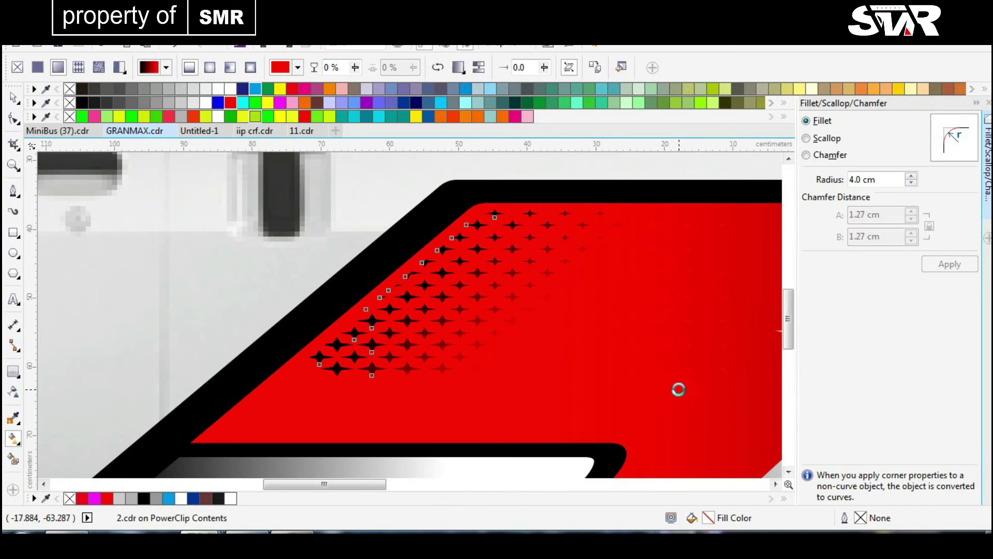
{"action": "scroll", "coordinate": [679, 391], "scroll_direction": "down", "scroll_amount": 2}
{"action": "scroll", "coordinate": [407, 354], "scroll_direction": "up", "scroll_amount": 2}
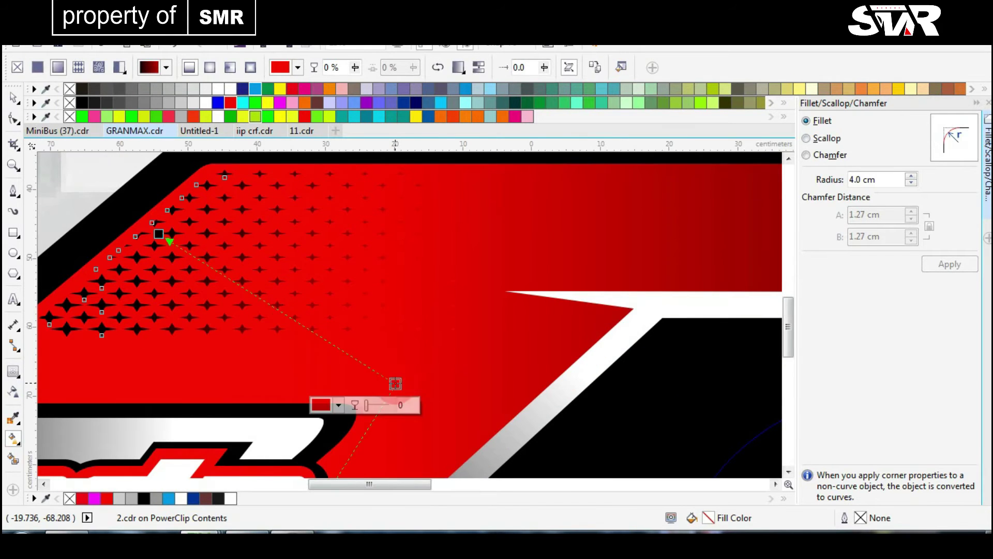
{"action": "left_click", "coordinate": [475, 400]}
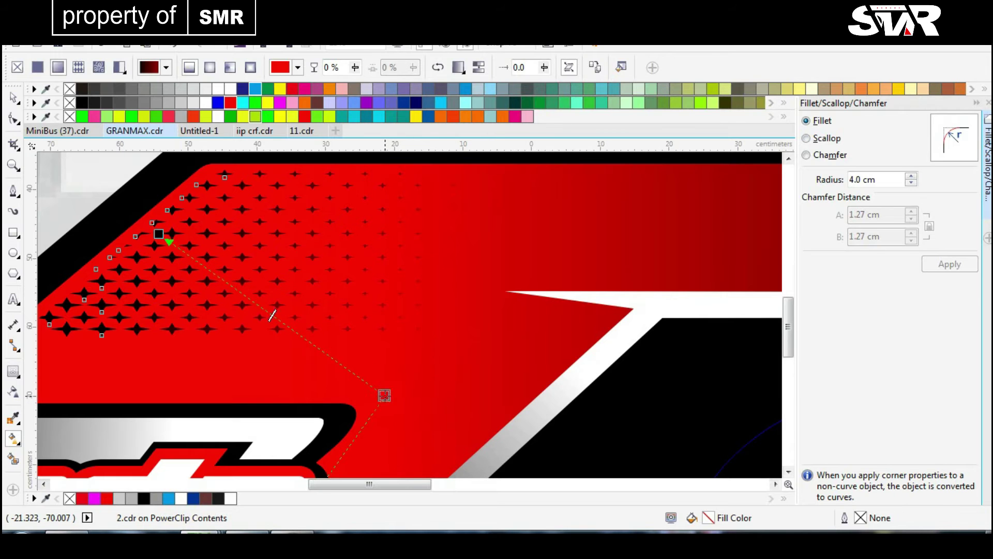
{"action": "scroll", "coordinate": [252, 306], "scroll_direction": "down", "scroll_amount": 2}
{"action": "key", "text": "space"}
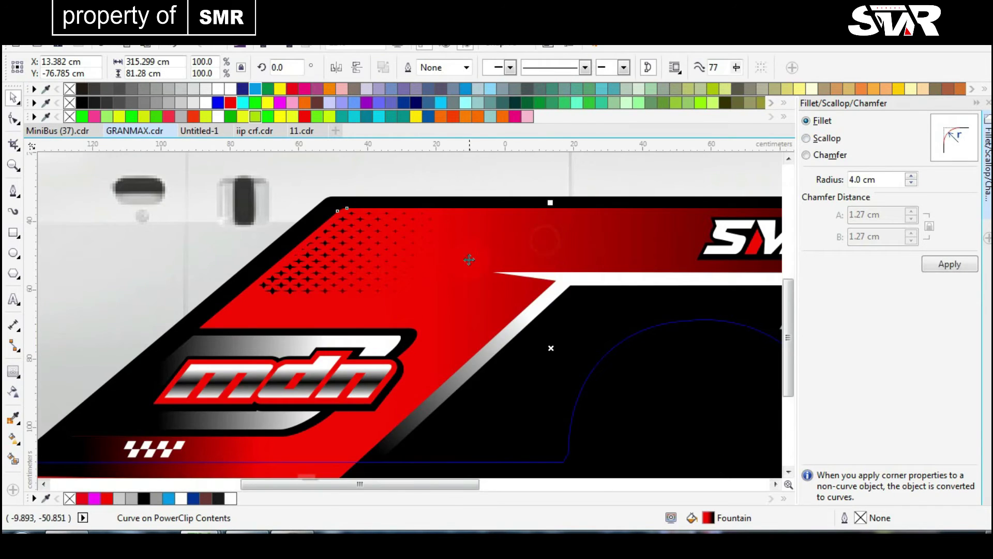
- Draw a rectangle about 98 by 19 cm over the red band around the SMR logo, aligned with the band's edges
{"action": "scroll", "coordinate": [416, 315], "scroll_direction": "down", "scroll_amount": 2}
{"action": "scroll", "coordinate": [415, 317], "scroll_direction": "up", "scroll_amount": 2}
{"action": "left_click", "coordinate": [13, 233]}
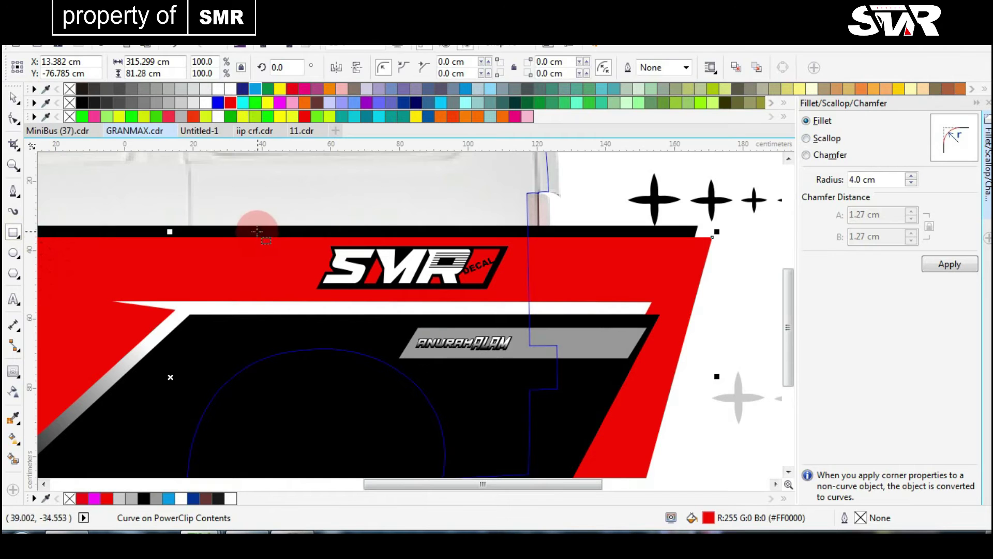
{"action": "left_click_drag", "start_coordinate": [253, 238], "coordinate": [589, 313]}
{"action": "scroll", "coordinate": [597, 309], "scroll_direction": "up", "scroll_amount": 2}
{"action": "scroll", "coordinate": [231, 350], "scroll_direction": "up", "scroll_amount": 1}
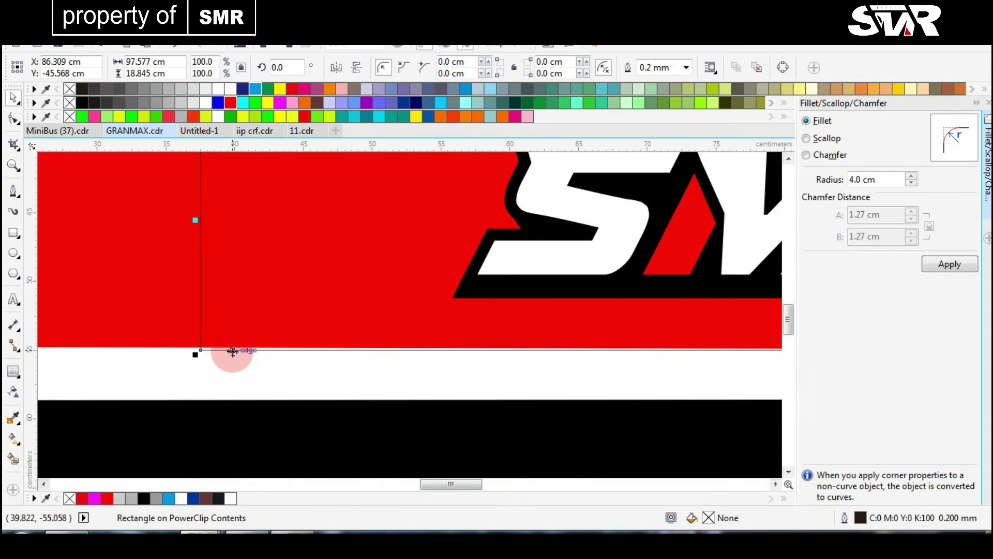
{"action": "scroll", "coordinate": [624, 322], "scroll_direction": "down", "scroll_amount": 1}
{"action": "scroll", "coordinate": [553, 313], "scroll_direction": "down", "scroll_amount": 2}
{"action": "scroll", "coordinate": [355, 313], "scroll_direction": "up", "scroll_amount": 2}
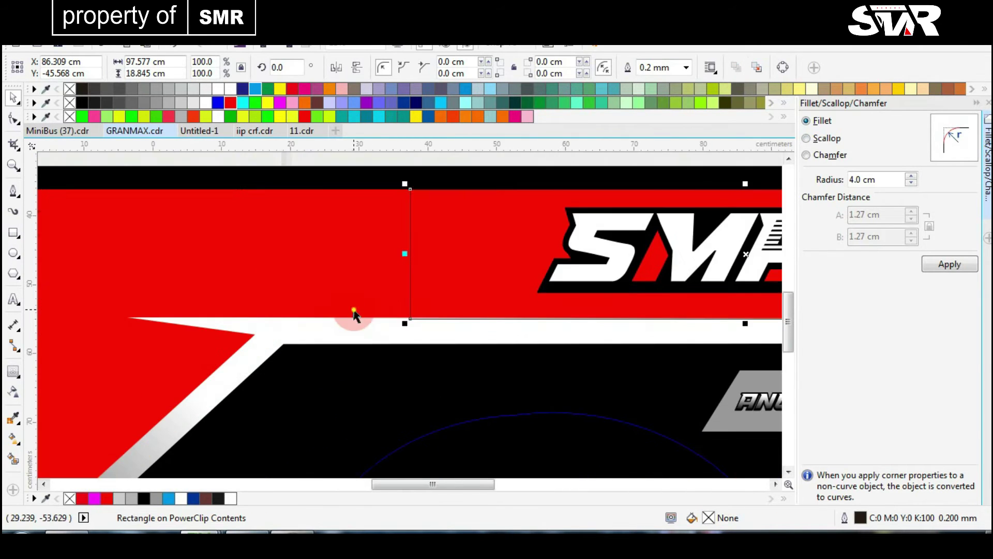
- Adjust the node at the pointed front tip of the white stripe with the Shape tool
{"action": "key", "text": "F10"}
{"action": "left_click", "coordinate": [353, 313]}
{"action": "scroll", "coordinate": [316, 321], "scroll_direction": "up", "scroll_amount": 1}
{"action": "scroll", "coordinate": [246, 299], "scroll_direction": "down", "scroll_amount": 1}
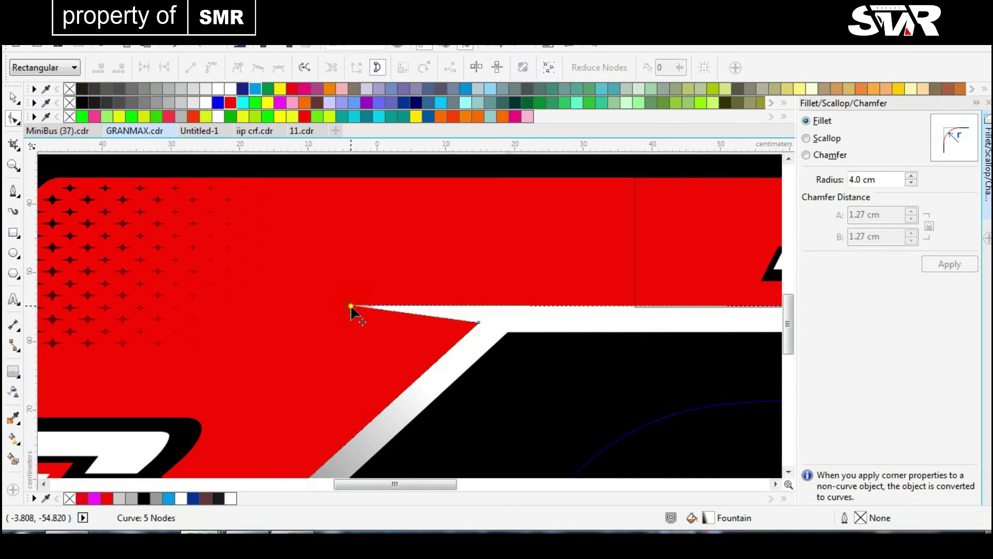
{"action": "left_click_drag", "start_coordinate": [342, 309], "coordinate": [341, 307]}
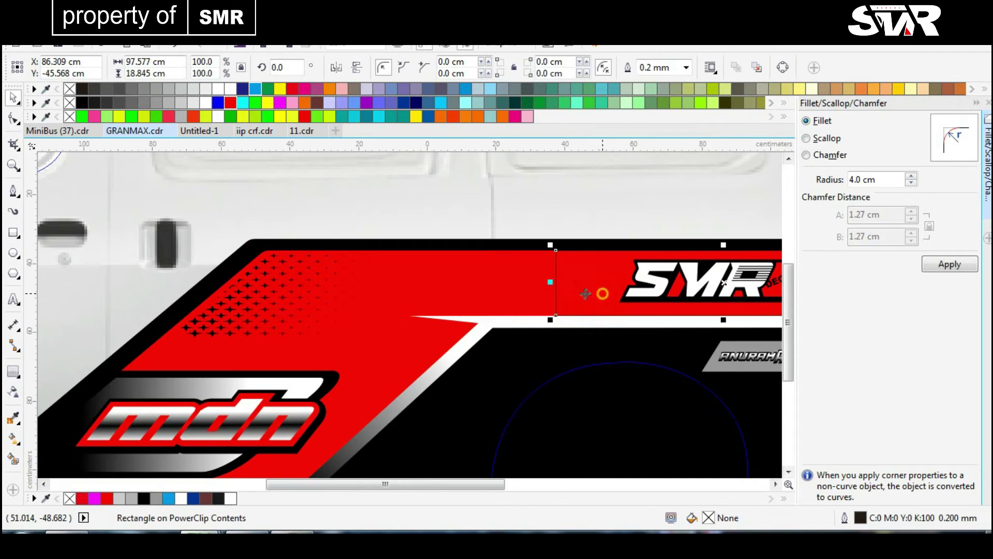
- Fill the rectangle around the SMR logo with a horizontal gradient from red to black toward the rear
{"action": "scroll", "coordinate": [409, 315], "scroll_direction": "right", "scroll_amount": 3}
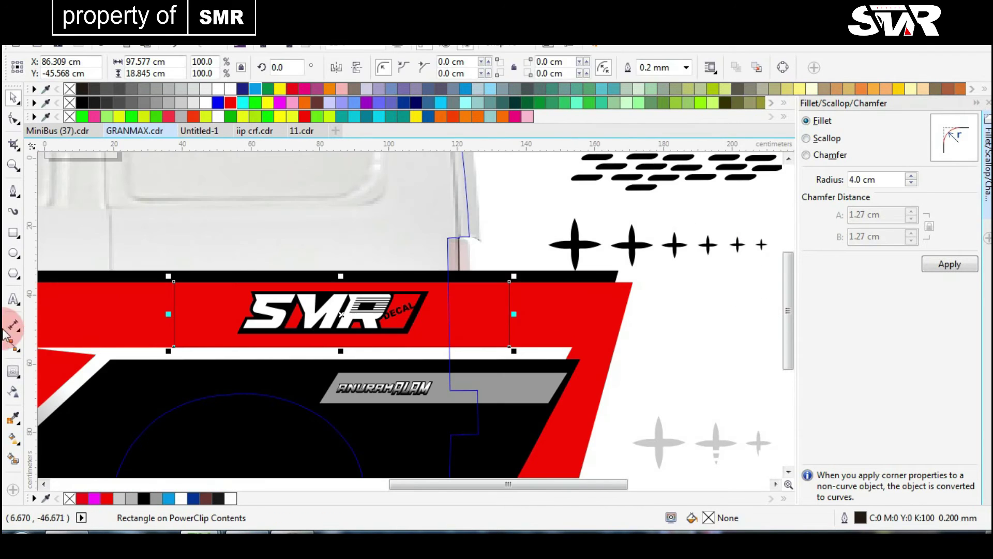
{"action": "scroll", "coordinate": [233, 329], "scroll_direction": "up", "scroll_amount": 2}
{"action": "key", "text": "g"}
{"action": "left_click_drag", "start_coordinate": [444, 314], "coordinate": [448, 307]}
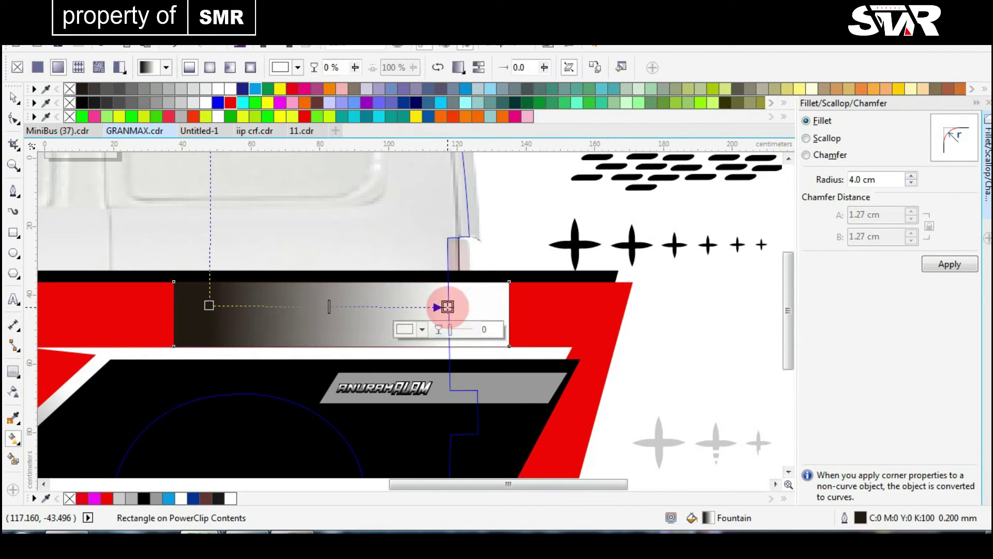
{"action": "left_click", "coordinate": [83, 104]}
{"action": "left_click", "coordinate": [209, 306]}
{"action": "left_click", "coordinate": [231, 102]}
{"action": "left_click_drag", "start_coordinate": [447, 307], "coordinate": [516, 306]}
{"action": "scroll", "coordinate": [517, 308], "scroll_direction": "down", "scroll_amount": 3}
{"action": "key", "text": "space"}
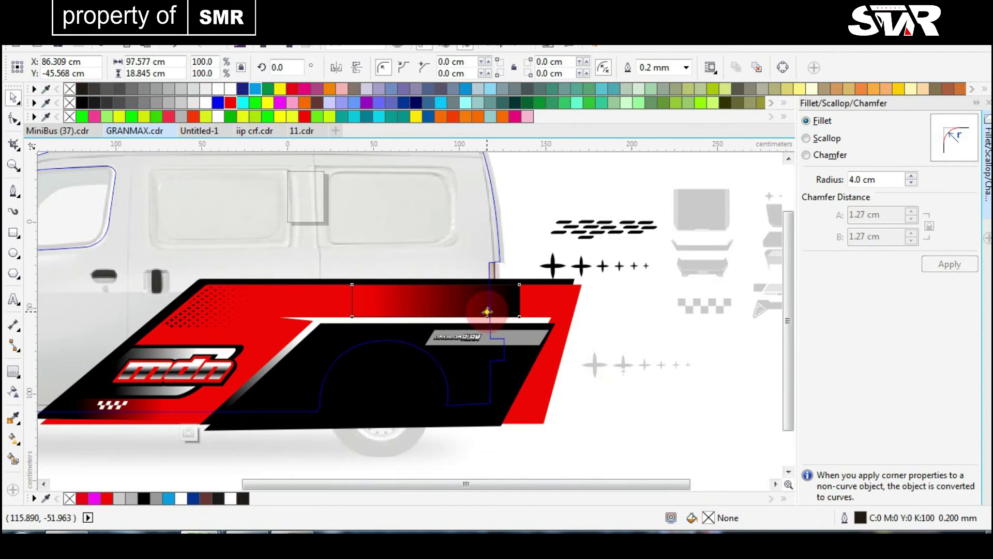
{"action": "left_click", "coordinate": [643, 403]}
- Shift the star pattern against the slanted front edge so its cut stars tuck into the black border
{"action": "scroll", "coordinate": [136, 300], "scroll_direction": "up", "scroll_amount": 3}
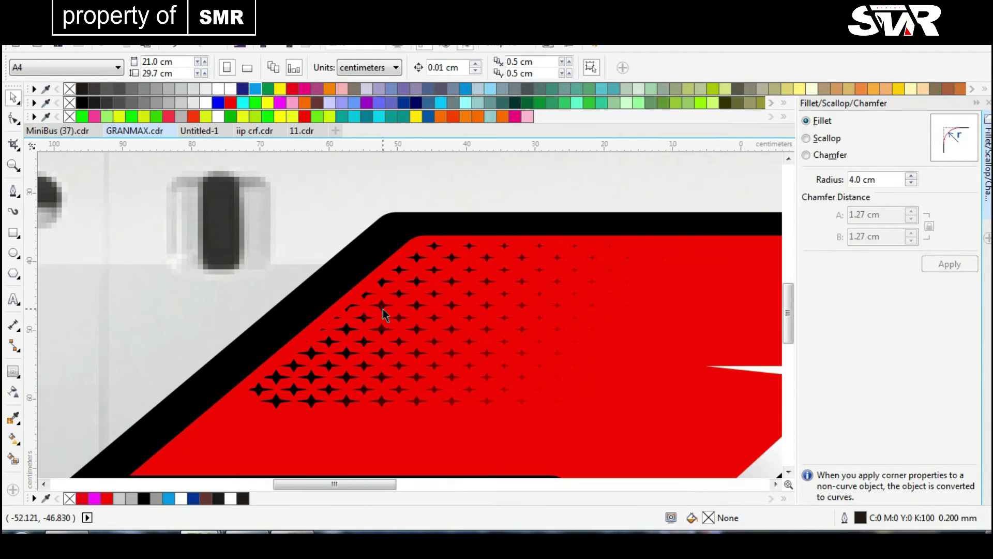
{"action": "left_click", "coordinate": [383, 314]}
{"action": "scroll", "coordinate": [385, 312], "scroll_direction": "up", "scroll_amount": 2}
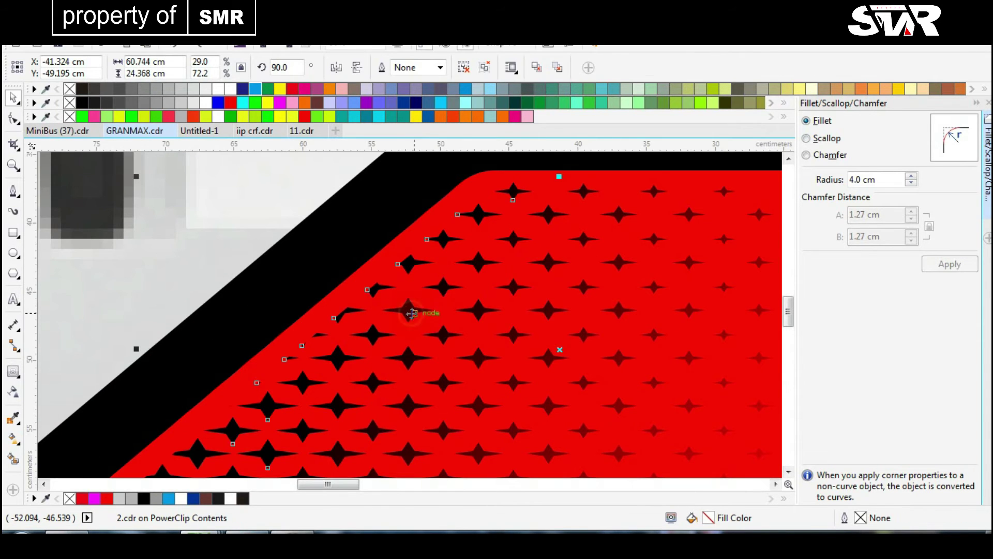
{"action": "scroll", "coordinate": [466, 225], "scroll_direction": "down", "scroll_amount": 3}
{"action": "scroll", "coordinate": [466, 225], "scroll_direction": "up", "scroll_amount": 3}
{"action": "scroll", "coordinate": [462, 220], "scroll_direction": "down", "scroll_amount": 5}
{"action": "key", "text": "Escape"}
{"action": "scroll", "coordinate": [361, 312], "scroll_direction": "up", "scroll_amount": 4}
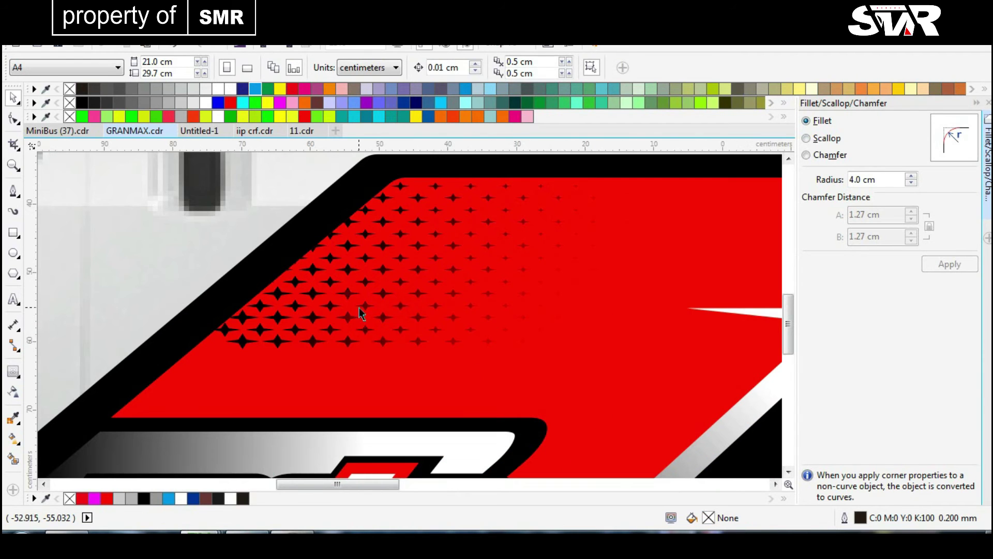
{"action": "scroll", "coordinate": [412, 321], "scroll_direction": "down", "scroll_amount": 2}
{"action": "scroll", "coordinate": [412, 322], "scroll_direction": "up", "scroll_amount": 2}
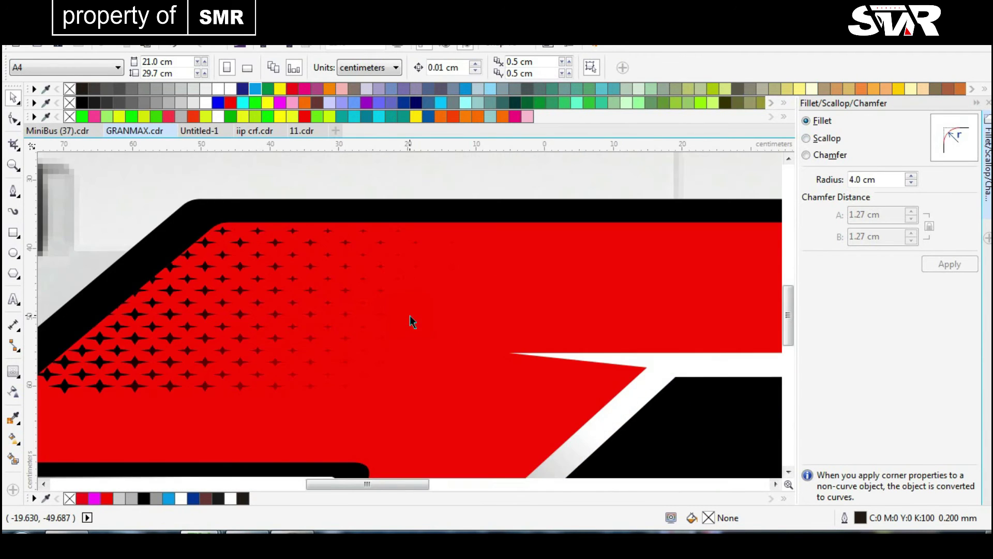
- Move the small white checkered pattern toward the sticker's lower front corner and finish editing the PowerClip contents
{"action": "scroll", "coordinate": [413, 321], "scroll_direction": "down", "scroll_amount": 5}
{"action": "scroll", "coordinate": [546, 367], "scroll_direction": "up", "scroll_amount": 2}
{"action": "scroll", "coordinate": [149, 372], "scroll_direction": "up", "scroll_amount": 4}
{"action": "left_click", "coordinate": [453, 336]}
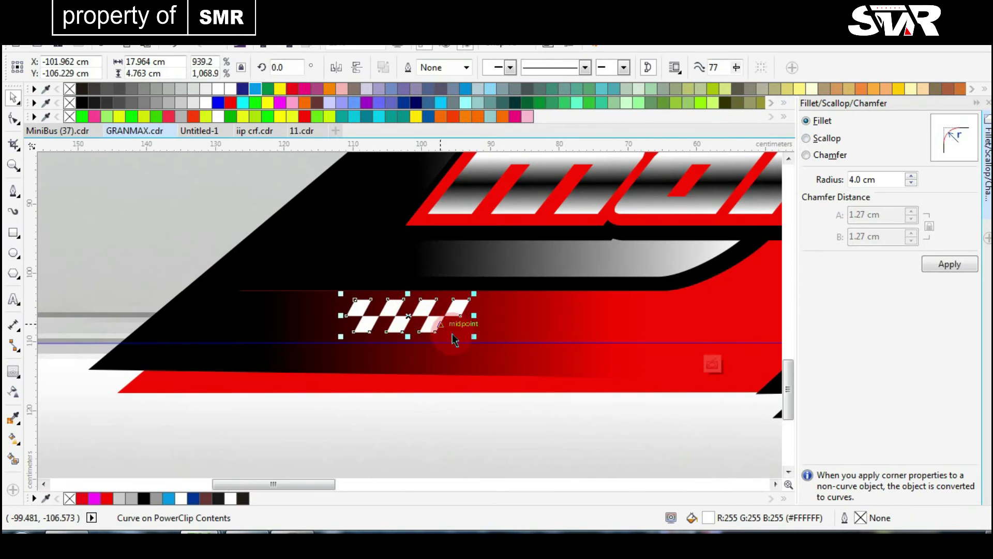
{"action": "scroll", "coordinate": [465, 339], "scroll_direction": "up", "scroll_amount": 1}
{"action": "left_click_drag", "start_coordinate": [409, 308], "coordinate": [210, 309]}
{"action": "scroll", "coordinate": [251, 306], "scroll_direction": "down", "scroll_amount": 5}
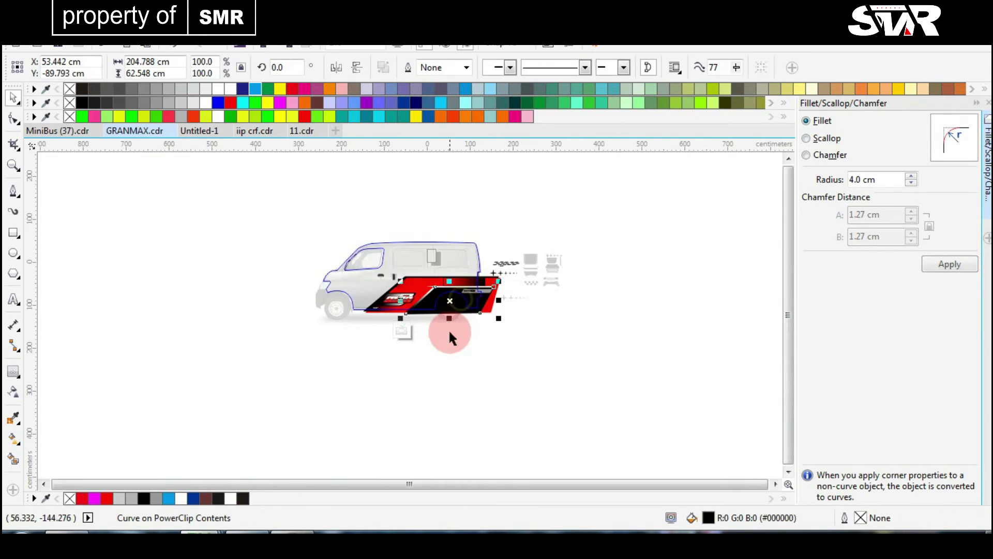
{"action": "scroll", "coordinate": [450, 333], "scroll_direction": "up", "scroll_amount": 1}
{"action": "left_click", "coordinate": [255, 281]}
{"action": "left_click", "coordinate": [419, 360]}
{"action": "scroll", "coordinate": [410, 319], "scroll_direction": "up", "scroll_amount": 1}
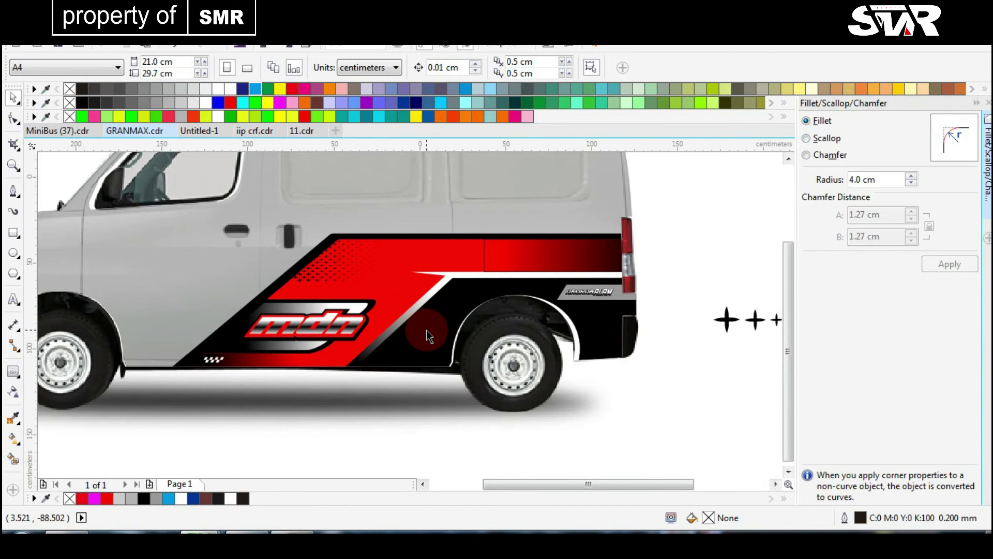
- Reopen the van's PowerClip contents, remove the gradient rectangle's outline and stretch it to about 117 cm wide
{"action": "left_click", "coordinate": [381, 312]}
{"action": "left_click", "coordinate": [286, 387]}
{"action": "scroll", "coordinate": [435, 299], "scroll_direction": "up", "scroll_amount": 2}
{"action": "left_click", "coordinate": [435, 299]}
{"action": "left_click_drag", "start_coordinate": [333, 320], "coordinate": [333, 320]}
{"action": "left_click", "coordinate": [397, 291]}
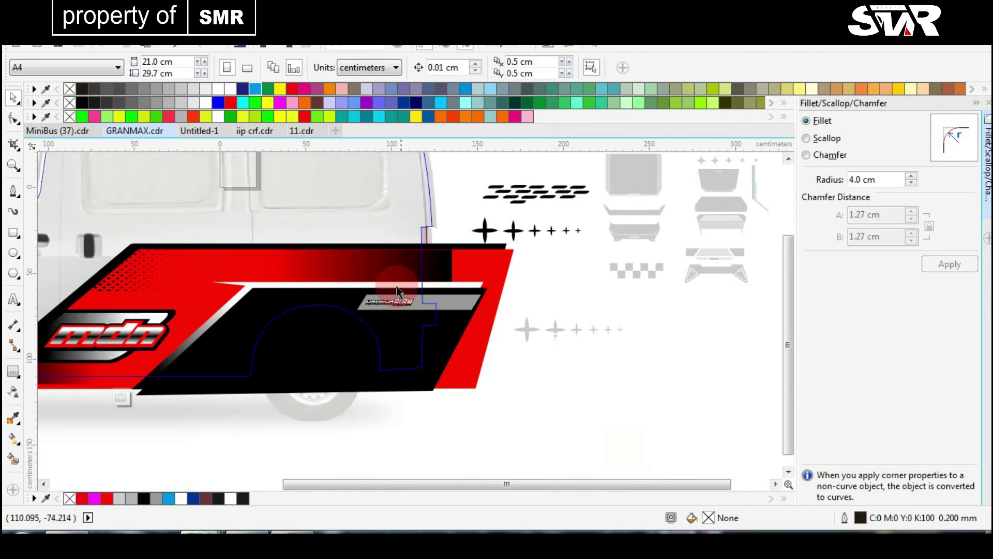
- Place the gradient rectangle behind the SMR logo and finish editing the PowerClip contents
{"action": "left_click", "coordinate": [114, 398]}
{"action": "left_click", "coordinate": [194, 406]}
{"action": "left_click", "coordinate": [100, 401]}
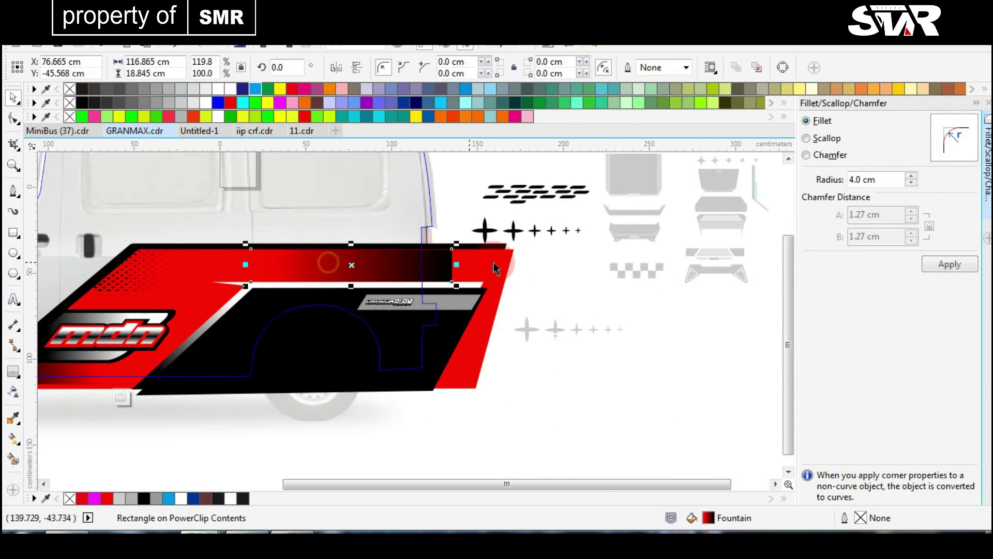
{"action": "left_click", "coordinate": [481, 215]}
{"action": "left_click", "coordinate": [405, 310]}
- Ungroup the black panel graphic beneath the row of stars and select its small white stars and lines
{"action": "left_click", "coordinate": [547, 317]}
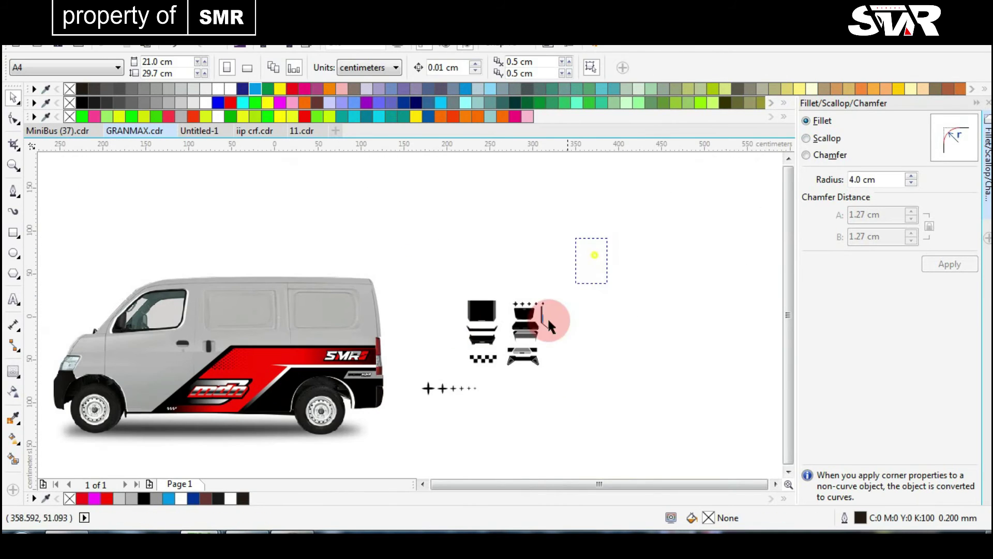
{"action": "scroll", "coordinate": [414, 398], "scroll_direction": "up", "scroll_amount": 2}
{"action": "scroll", "coordinate": [458, 231], "scroll_direction": "up", "scroll_amount": 3}
{"action": "scroll", "coordinate": [458, 231], "scroll_direction": "down", "scroll_amount": 2}
{"action": "left_click", "coordinate": [402, 219]}
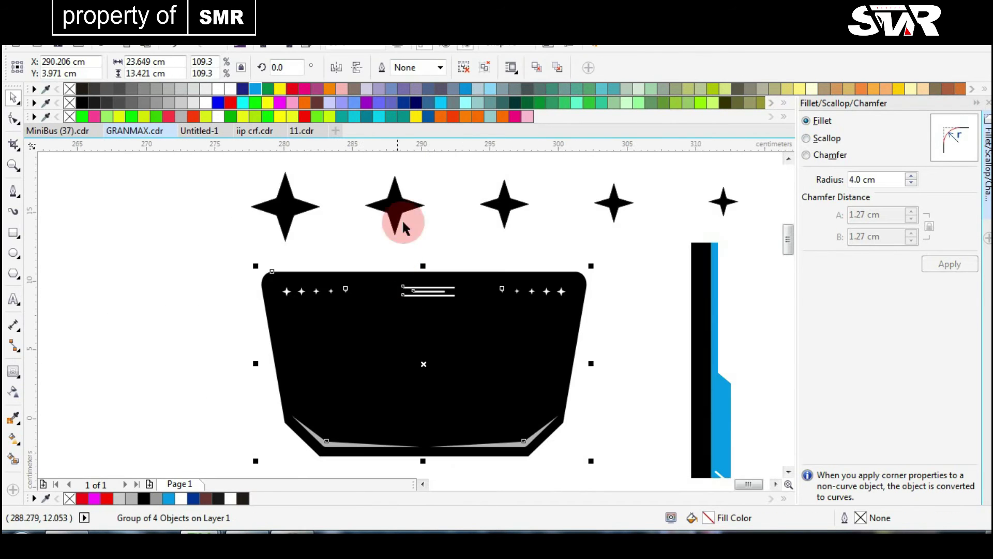
{"action": "key", "text": "ctrl+u"}
{"action": "left_click_drag", "start_coordinate": [595, 311], "coordinate": [596, 311]}
- Bring the small star-and-line accent onto the white stripe below the SMR logo and colour it black
{"action": "scroll", "coordinate": [409, 311], "scroll_direction": "down", "scroll_amount": 5}
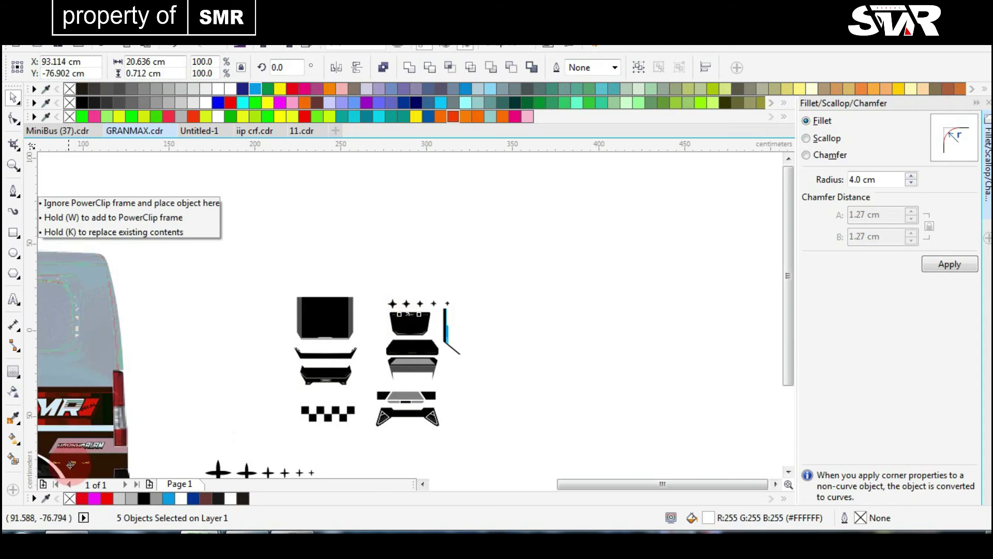
{"action": "scroll", "coordinate": [543, 201], "scroll_direction": "down", "scroll_amount": 2}
{"action": "left_click_drag", "start_coordinate": [542, 201], "coordinate": [326, 427]}
{"action": "left_click", "coordinate": [325, 427]}
{"action": "scroll", "coordinate": [243, 352], "scroll_direction": "up", "scroll_amount": 3}
{"action": "left_click_drag", "start_coordinate": [229, 330], "coordinate": [514, 274]}
{"action": "scroll", "coordinate": [550, 259], "scroll_direction": "up", "scroll_amount": 3}
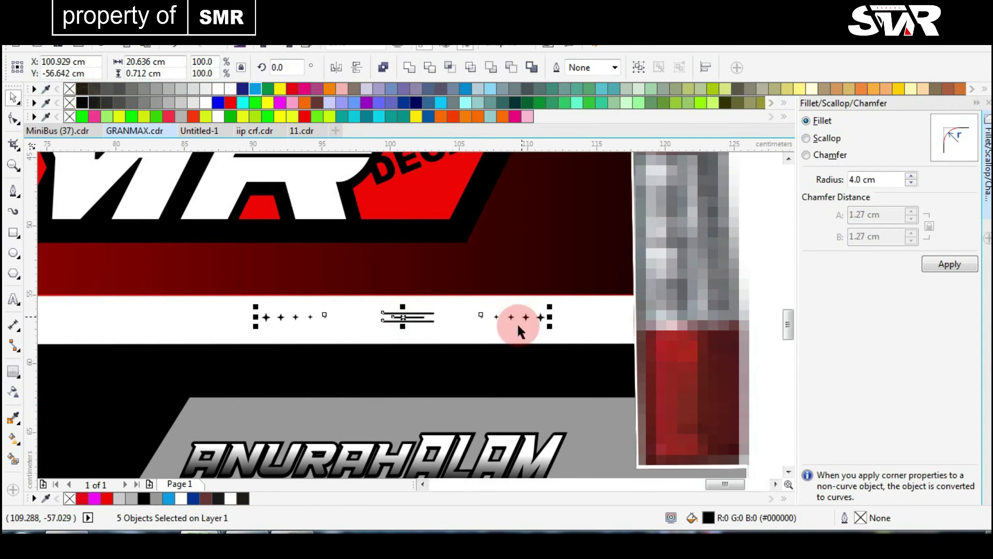
- Move the star-and-line accent forward to the upper edge of the red band, ahead of the SMR logo
{"action": "scroll", "coordinate": [518, 331], "scroll_direction": "down", "scroll_amount": 3}
{"action": "scroll", "coordinate": [533, 336], "scroll_direction": "up", "scroll_amount": 2}
{"action": "left_click_drag", "start_coordinate": [533, 336], "coordinate": [275, 320]}
{"action": "scroll", "coordinate": [410, 314], "scroll_direction": "down", "scroll_amount": 3}
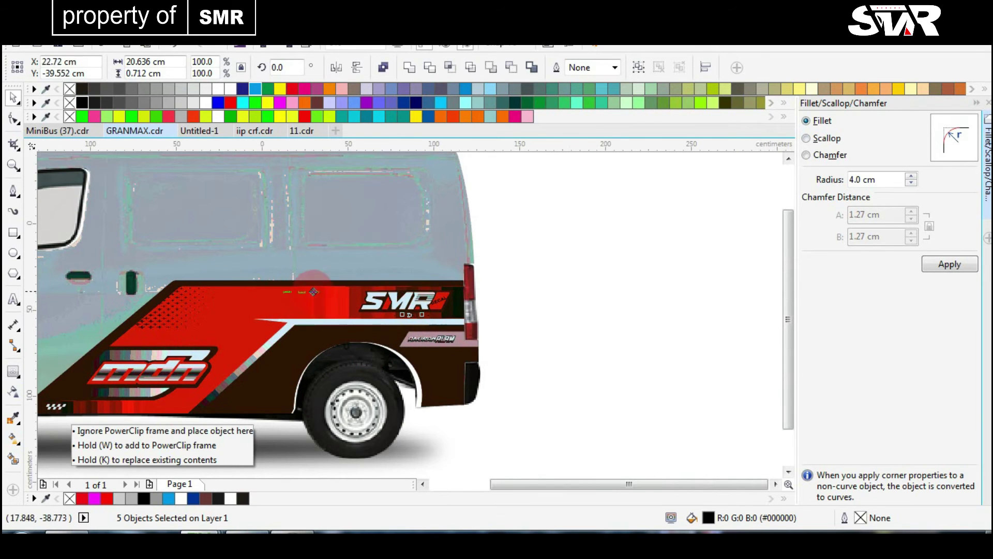
{"action": "scroll", "coordinate": [439, 359], "scroll_direction": "up", "scroll_amount": 3}
{"action": "mouse_move", "coordinate": [446, 355]}
{"action": "left_mouse_down"}
{"action": "mouse_move", "coordinate": [435, 350]}
{"action": "mouse_move", "coordinate": [442, 354]}
{"action": "left_mouse_up"}
{"action": "scroll", "coordinate": [425, 329], "scroll_direction": "down", "scroll_amount": 3}
{"action": "scroll", "coordinate": [402, 315], "scroll_direction": "up", "scroll_amount": 3}
{"action": "scroll", "coordinate": [523, 333], "scroll_direction": "down", "scroll_amount": 3}
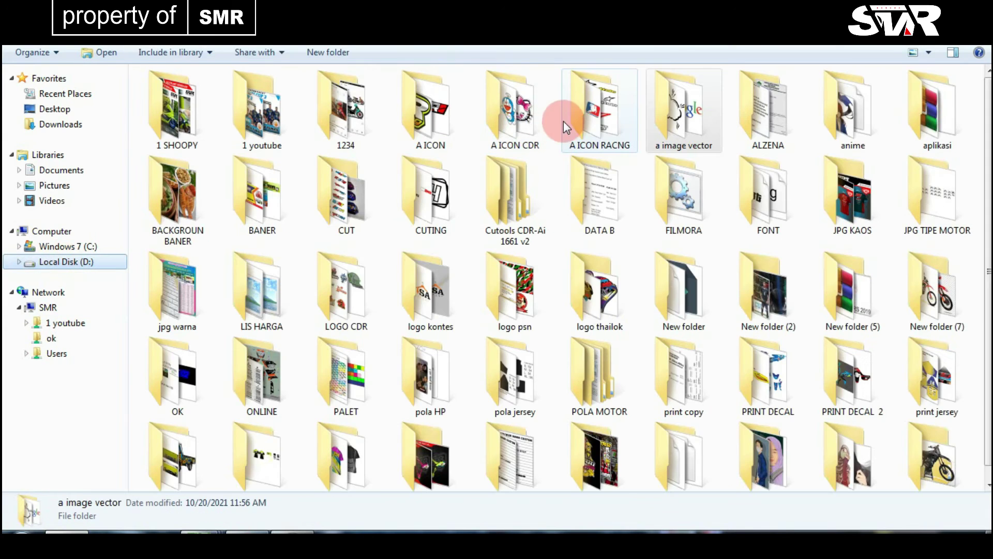
- Open the A ICON RACNG folder and select the brigston, OHLINS1 and rcb12 logo files together
{"action": "double_click", "coordinate": [565, 121]}
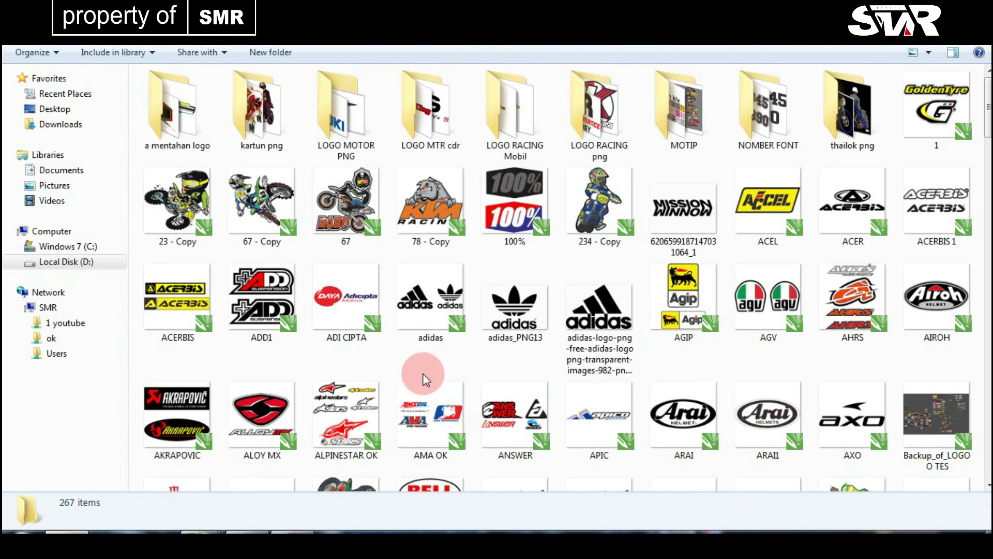
{"action": "left_click", "coordinate": [346, 305]}
{"action": "scroll", "coordinate": [848, 119], "scroll_direction": "down", "scroll_amount": 6}
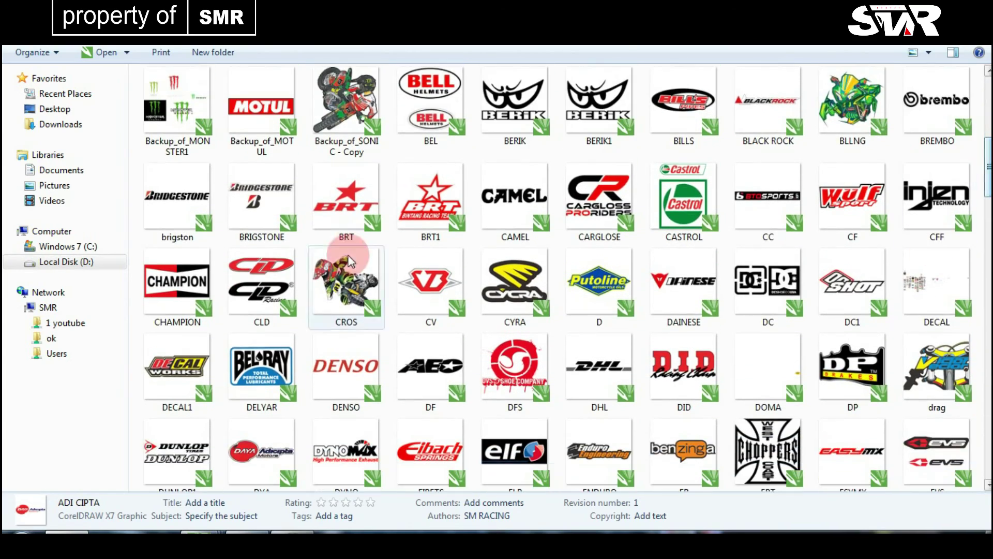
{"action": "left_click", "coordinate": [209, 222]}
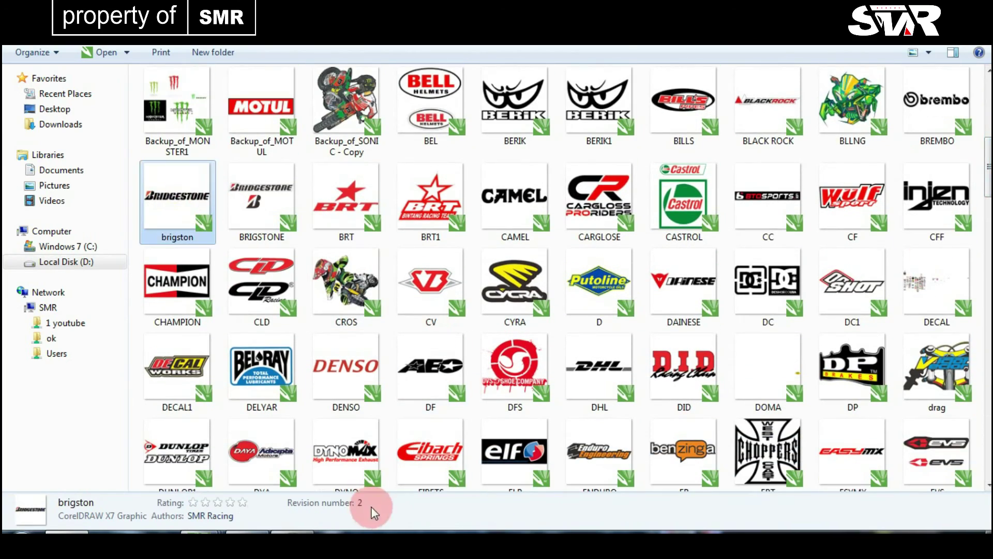
{"action": "scroll", "coordinate": [848, 170], "scroll_direction": "down", "scroll_amount": 9}
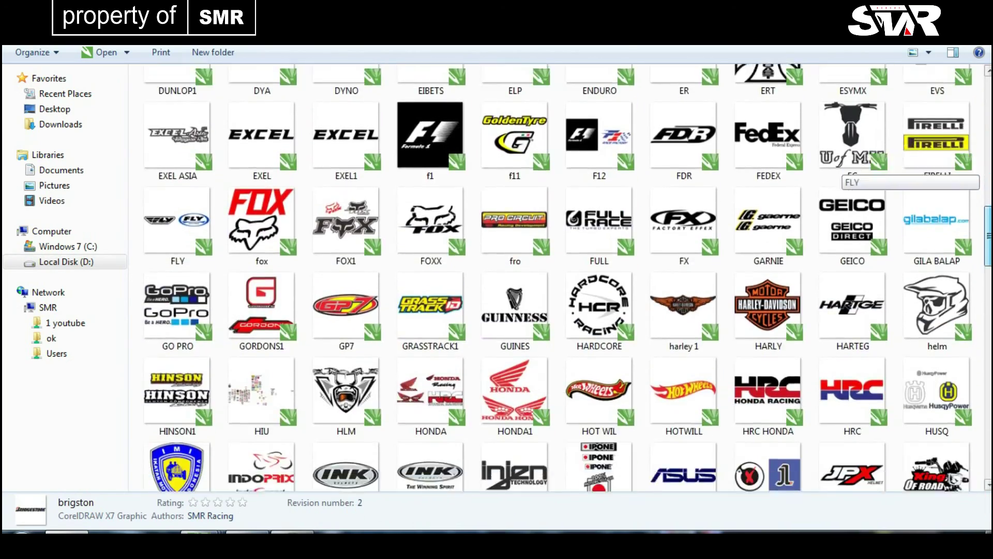
{"action": "scroll", "coordinate": [848, 171], "scroll_direction": "down", "scroll_amount": 6}
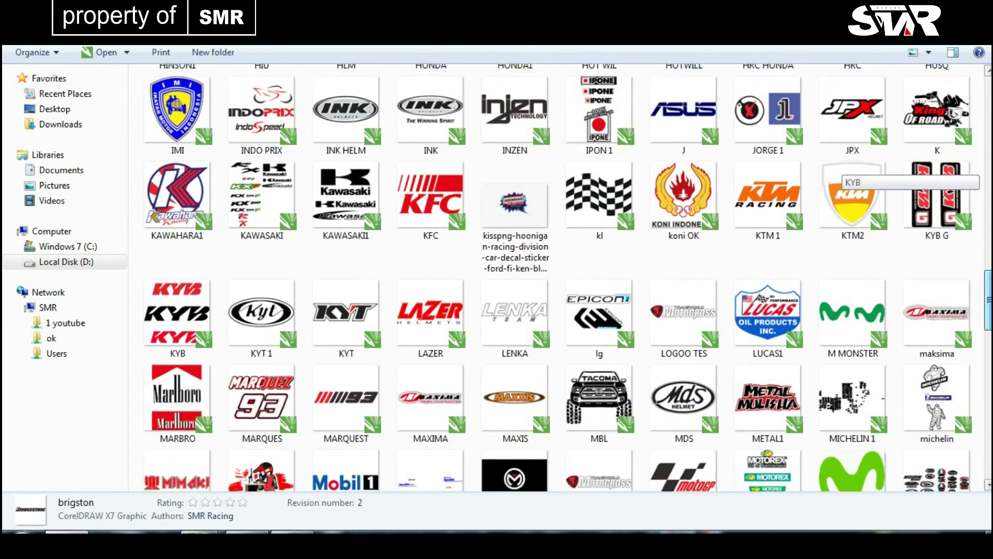
{"action": "scroll", "coordinate": [848, 170], "scroll_direction": "down", "scroll_amount": 5}
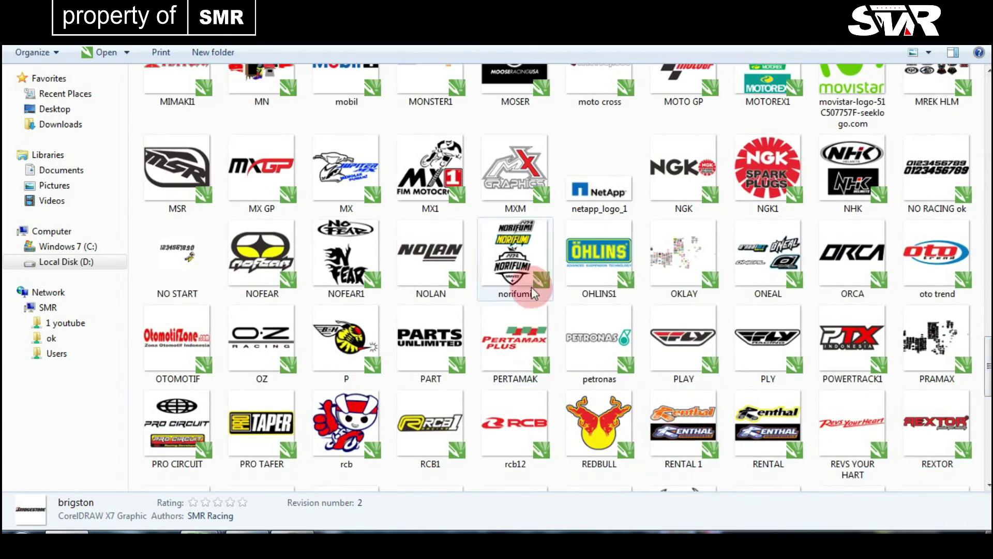
{"action": "left_click", "coordinate": [596, 282], "text": "ctrl"}
{"action": "left_click_drag", "start_coordinate": [983, 331], "coordinate": [985, 440]}
{"action": "left_click", "coordinate": [519, 288], "text": "ctrl"}
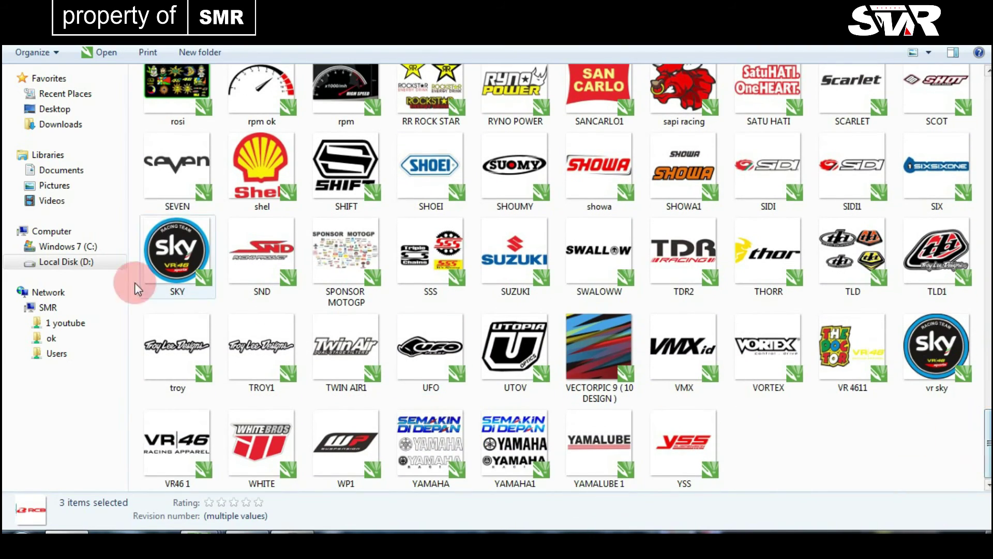
- Import the three selected logo files into the GRANMAX drawing in CorelDRAW, on the empty area behind the van
{"action": "left_click_drag", "start_coordinate": [200, 514], "coordinate": [201, 541]}
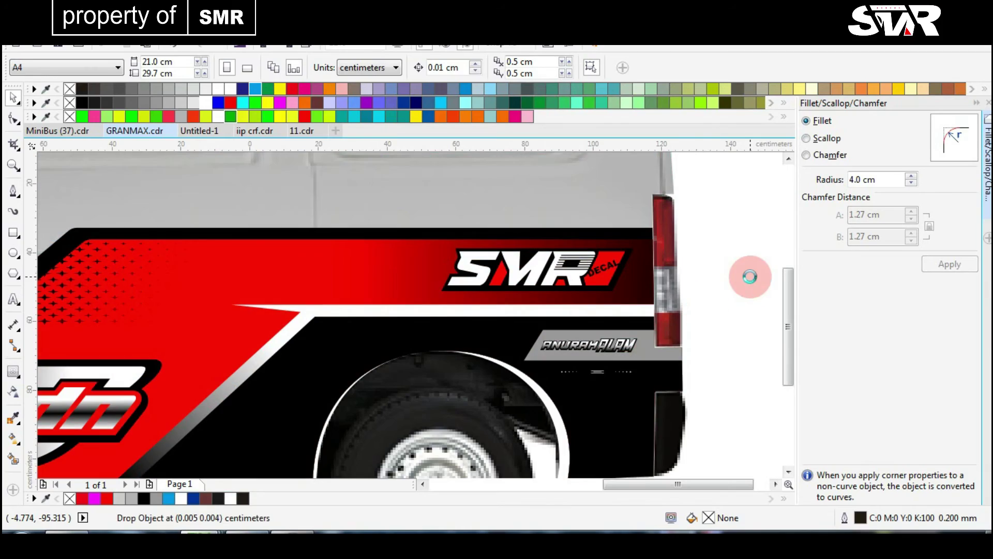
{"action": "left_click_drag", "start_coordinate": [749, 277], "coordinate": [750, 277]}
{"action": "scroll", "coordinate": [750, 277], "scroll_direction": "down", "scroll_amount": 2}
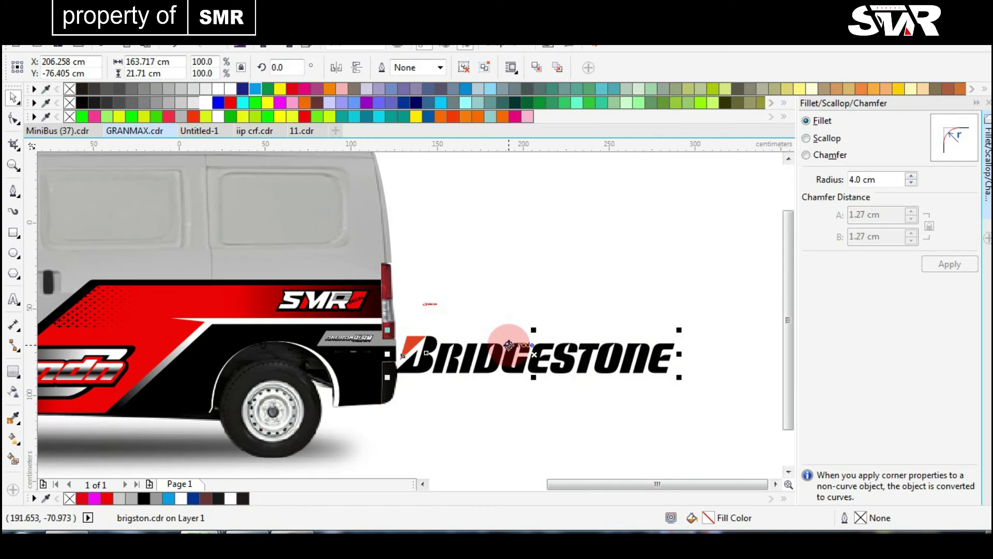
{"action": "left_click", "coordinate": [569, 417]}
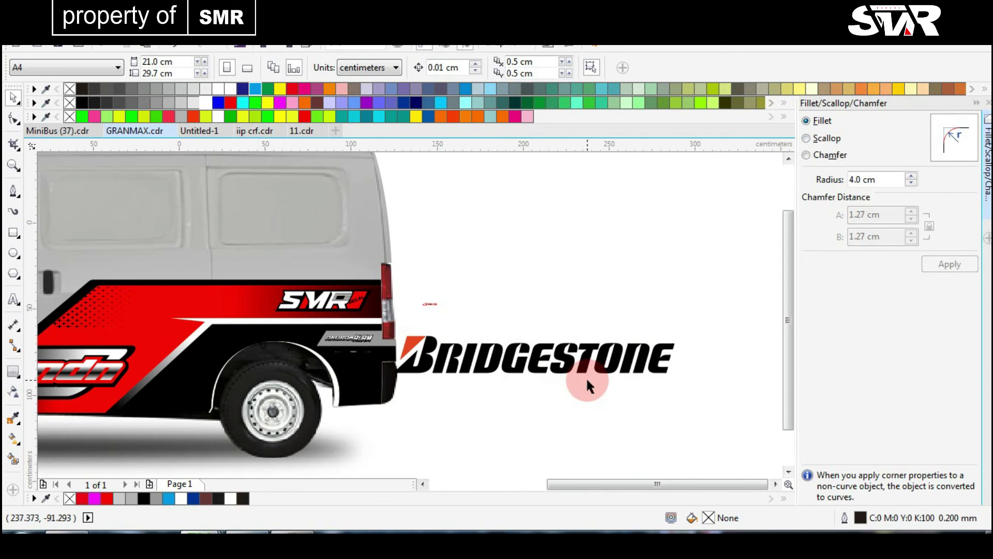
- Fit the Bridgestone logo onto the white stripe below the SMR logo at about 20.4 cm wide, colouring its emblem red
{"action": "left_click", "coordinate": [615, 354]}
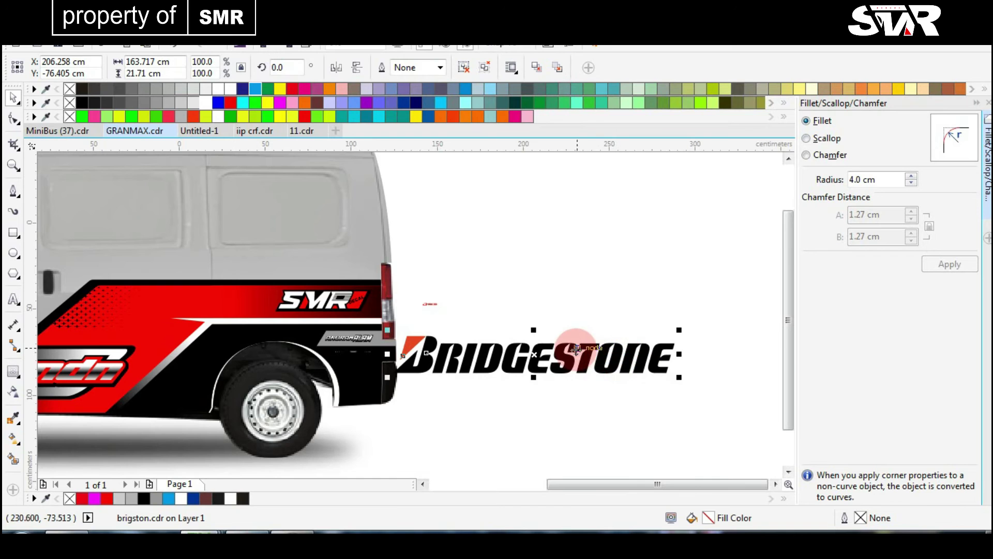
{"action": "left_click_drag", "start_coordinate": [572, 370], "coordinate": [641, 273]}
{"action": "left_click_drag", "start_coordinate": [748, 280], "coordinate": [395, 326]}
{"action": "scroll", "coordinate": [505, 244], "scroll_direction": "up", "scroll_amount": 3}
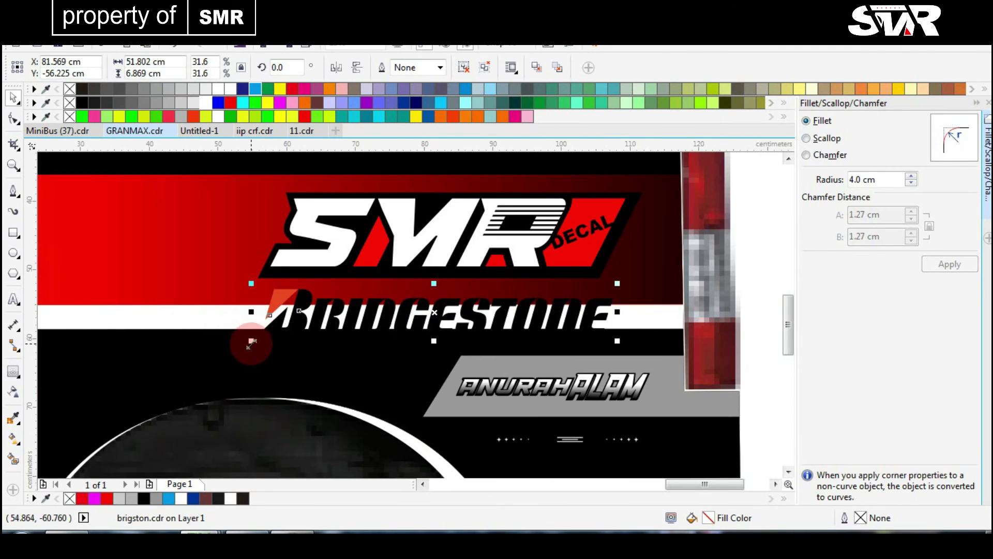
{"action": "left_click_drag", "start_coordinate": [251, 343], "coordinate": [408, 314]}
{"action": "scroll", "coordinate": [381, 301], "scroll_direction": "up", "scroll_amount": 4}
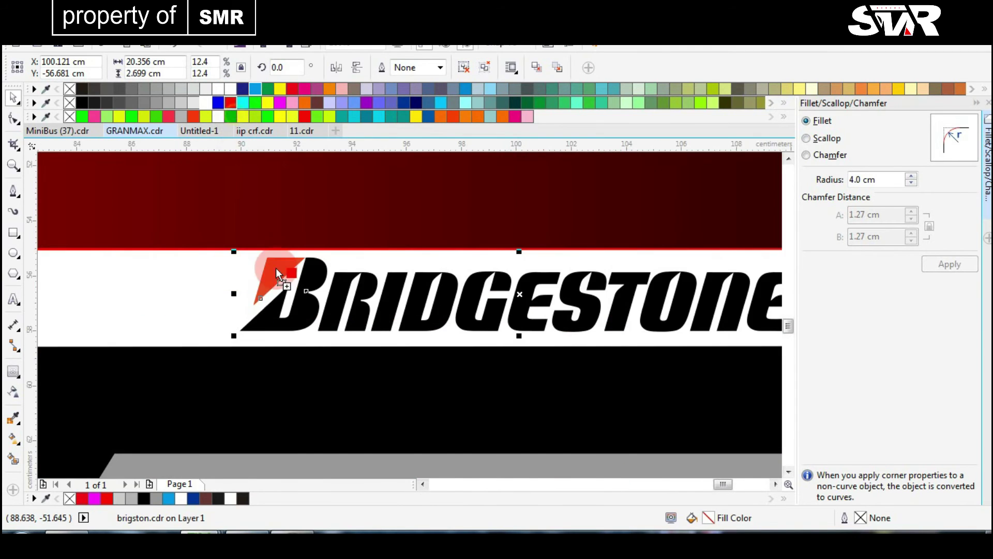
{"action": "scroll", "coordinate": [493, 332], "scroll_direction": "down", "scroll_amount": 2}
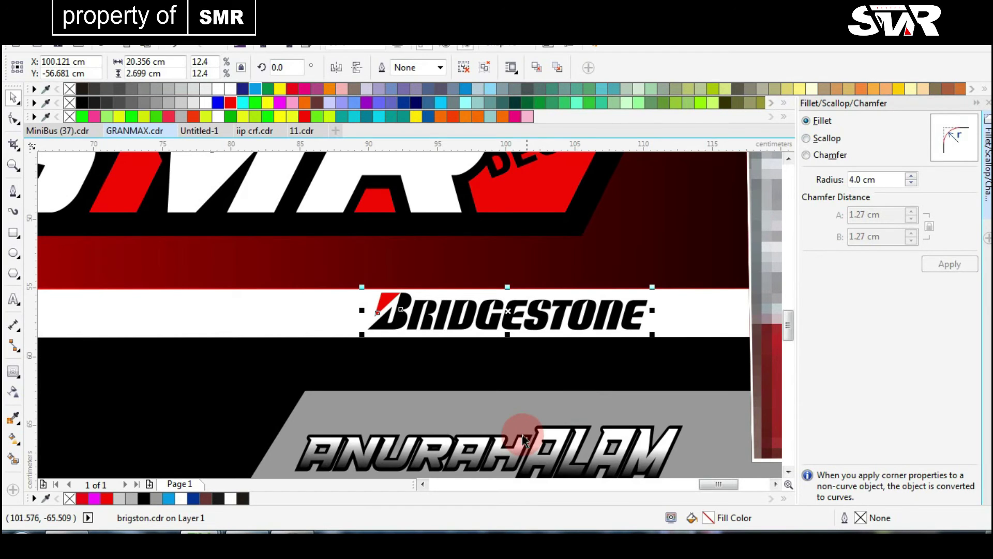
- Move the small RCB and Öhlins logos onto the white stripe beside the Bridgestone logo
{"action": "scroll", "coordinate": [427, 323], "scroll_direction": "down", "scroll_amount": 3}
{"action": "left_click", "coordinate": [581, 309]}
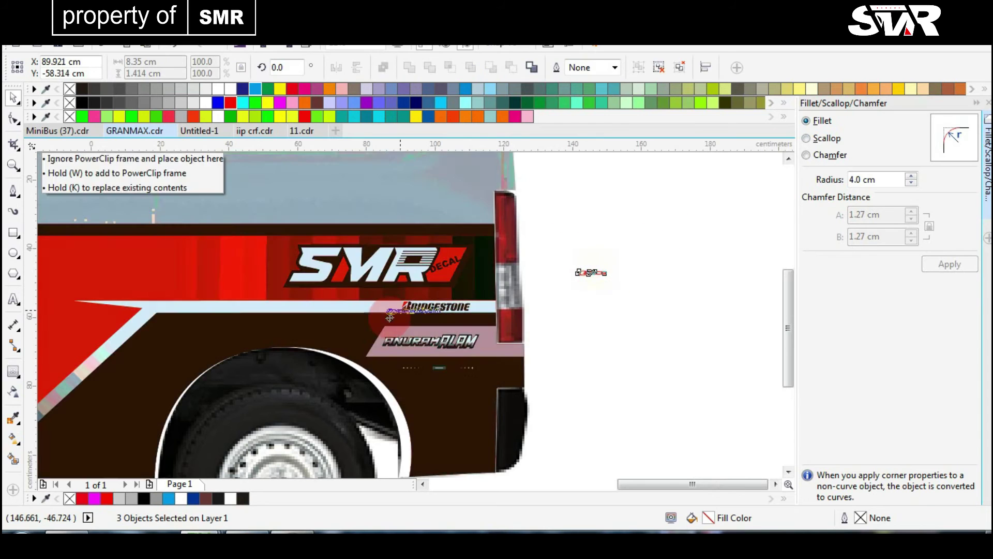
{"action": "scroll", "coordinate": [362, 290], "scroll_direction": "up", "scroll_amount": 3}
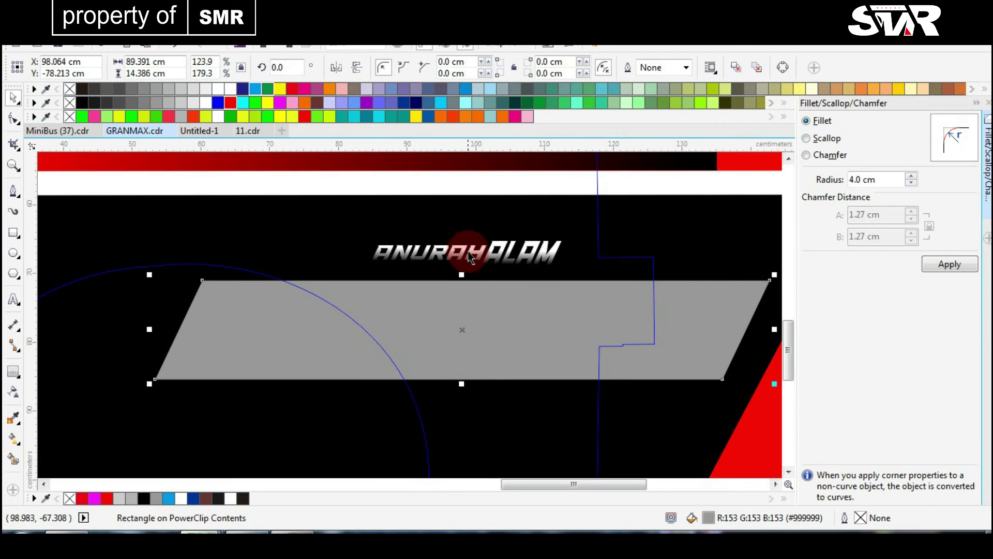
{"action": "left_click_drag", "start_coordinate": [487, 252], "coordinate": [491, 314]}
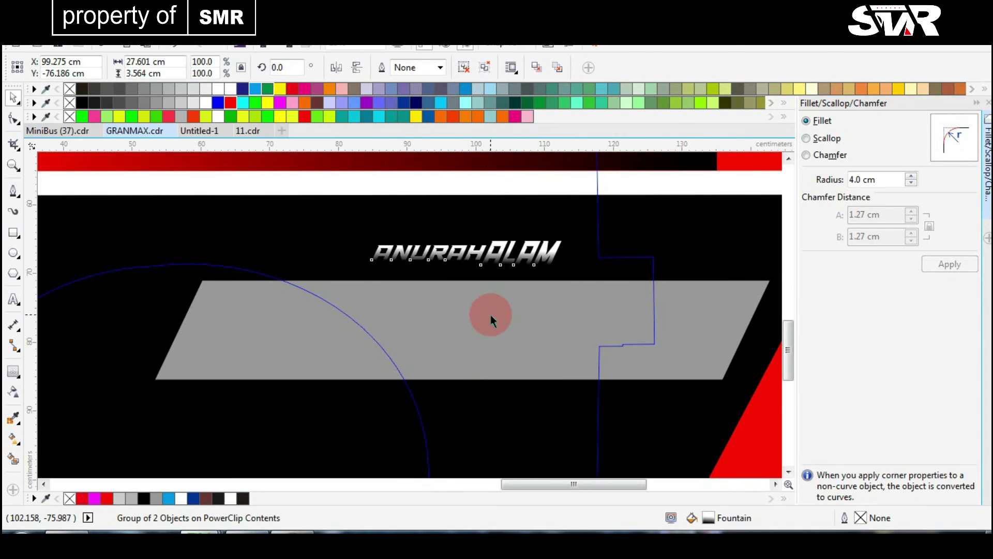
{"action": "scroll", "coordinate": [491, 315], "scroll_direction": "down", "scroll_amount": 3}
{"action": "left_click", "coordinate": [405, 295]}
{"action": "left_click_drag", "start_coordinate": [406, 295], "coordinate": [465, 277]}
{"action": "scroll", "coordinate": [407, 334], "scroll_direction": "up", "scroll_amount": 3}
{"action": "key", "text": "ctrl+g"}
{"action": "scroll", "coordinate": [414, 322], "scroll_direction": "down", "scroll_amount": 3}
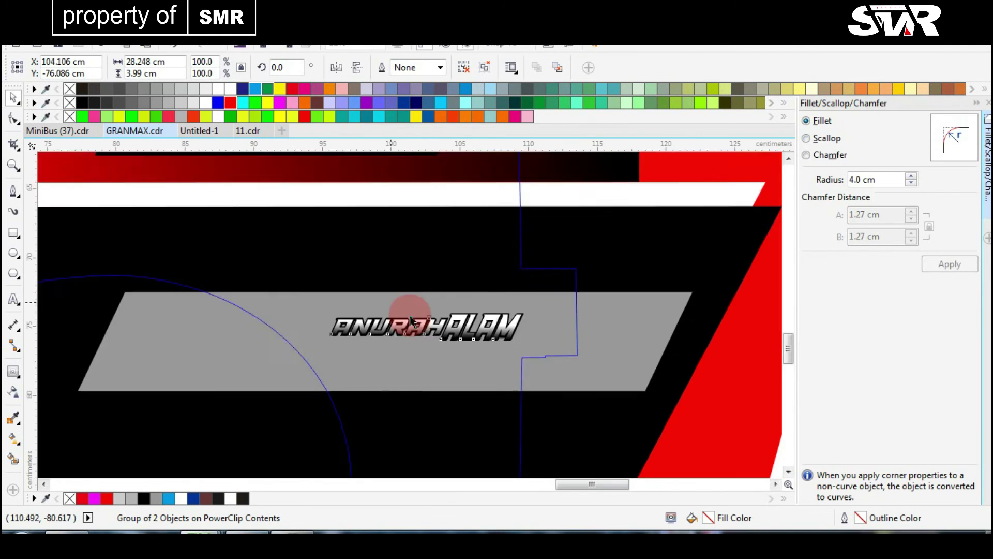
- Adjust the ANURAH ALAM lettering's position near the grey panel's upper edge and finish editing the PowerClip contents
{"action": "left_click_drag", "start_coordinate": [412, 314], "coordinate": [218, 296]}
{"action": "scroll", "coordinate": [400, 280], "scroll_direction": "down", "scroll_amount": 3}
{"action": "left_click", "coordinate": [129, 333]}
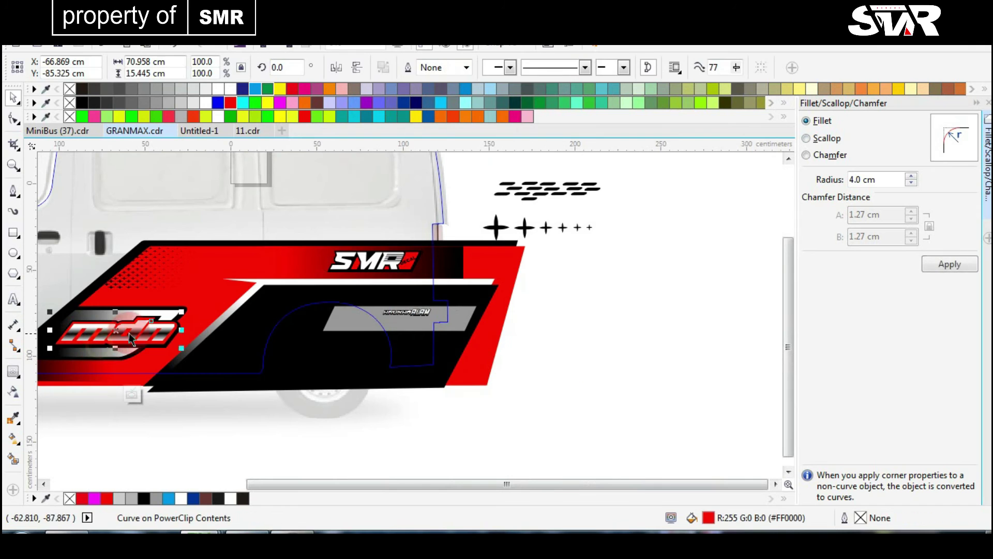
{"action": "left_click", "coordinate": [352, 279]}
{"action": "scroll", "coordinate": [352, 279], "scroll_direction": "up", "scroll_amount": 2}
{"action": "left_click", "coordinate": [709, 417]}
{"action": "scroll", "coordinate": [336, 421], "scroll_direction": "down", "scroll_amount": 3}
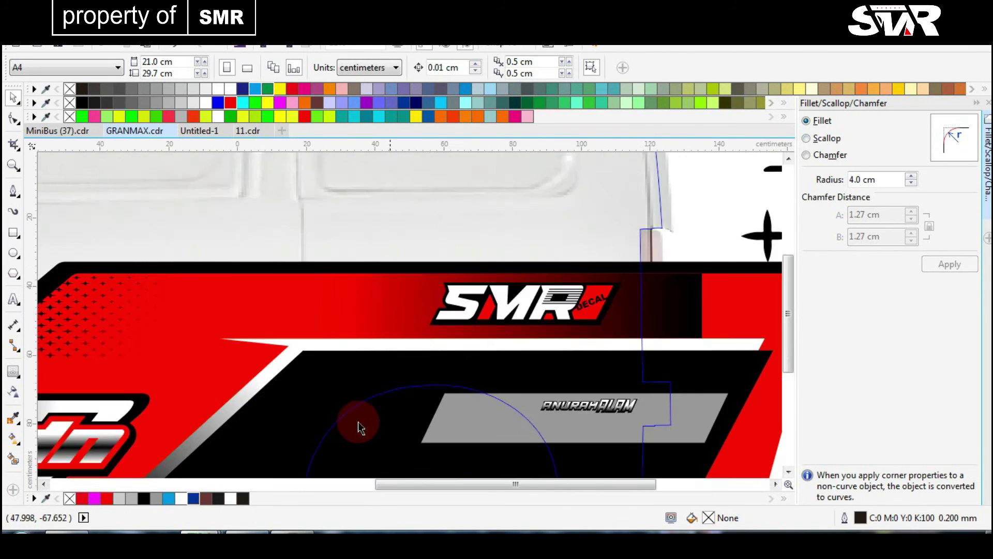
{"action": "scroll", "coordinate": [604, 291], "scroll_direction": "up", "scroll_amount": 2}
{"action": "left_click", "coordinate": [604, 291]}
- Delete the extra small object overlapping the RCB logo and enlarge the RCB logo to fit the white stripe
{"action": "scroll", "coordinate": [604, 291], "scroll_direction": "up", "scroll_amount": 2}
{"action": "scroll", "coordinate": [262, 328], "scroll_direction": "up", "scroll_amount": 2}
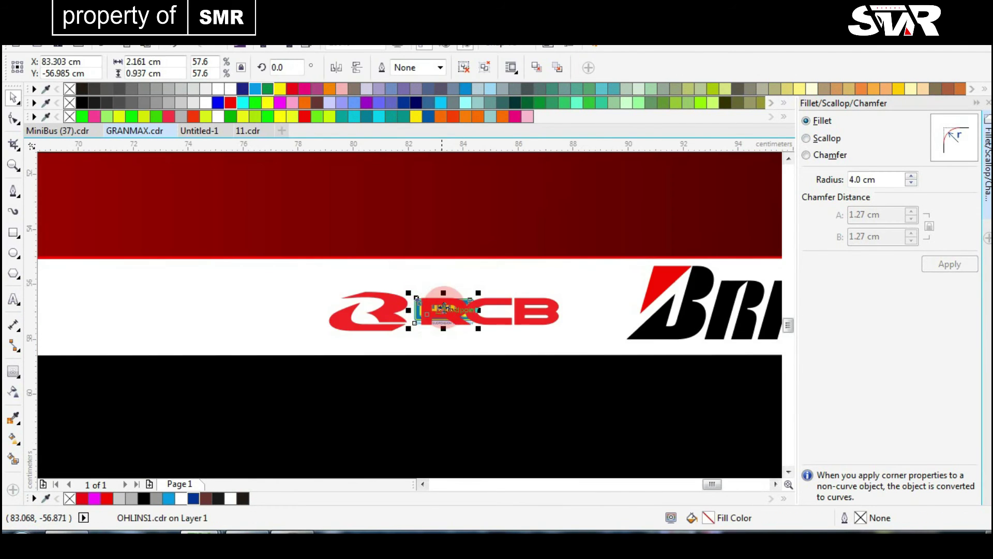
{"action": "left_click", "coordinate": [439, 306]}
{"action": "left_click", "coordinate": [447, 316]}
{"action": "left_click", "coordinate": [446, 314]}
{"action": "key", "text": "Delete"}
{"action": "left_click_drag", "start_coordinate": [455, 282], "coordinate": [239, 369]}
{"action": "scroll", "coordinate": [441, 319], "scroll_direction": "down", "scroll_amount": 2}
{"action": "scroll", "coordinate": [401, 314], "scroll_direction": "up", "scroll_amount": 2}
- Move the Öhlins logo along the white stripe to the far side of RCB and scale it to about 6.3 cm wide
{"action": "left_click_drag", "start_coordinate": [286, 313], "coordinate": [259, 317]}
{"action": "scroll", "coordinate": [428, 304], "scroll_direction": "down", "scroll_amount": 1}
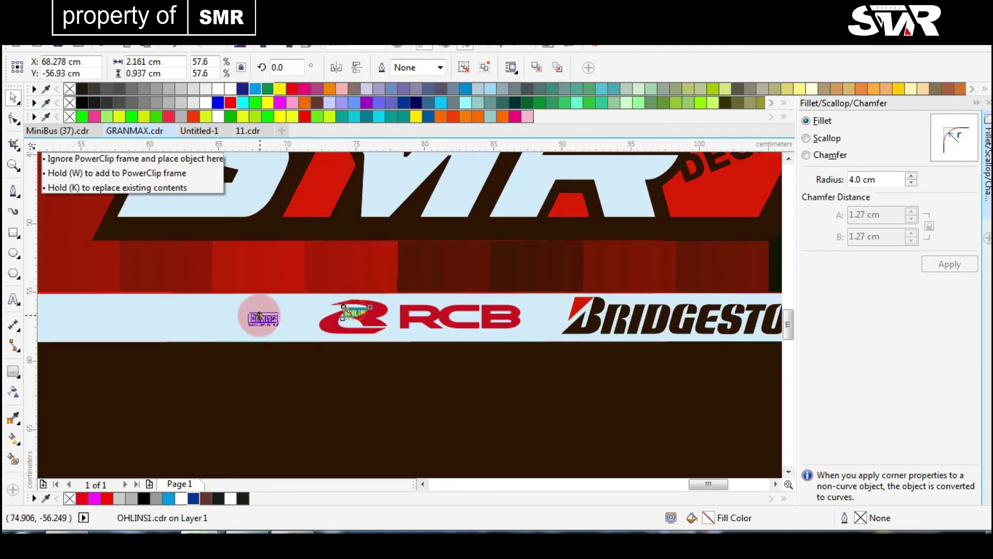
{"action": "scroll", "coordinate": [217, 318], "scroll_direction": "up", "scroll_amount": 2}
{"action": "left_click_drag", "start_coordinate": [313, 344], "coordinate": [250, 375]}
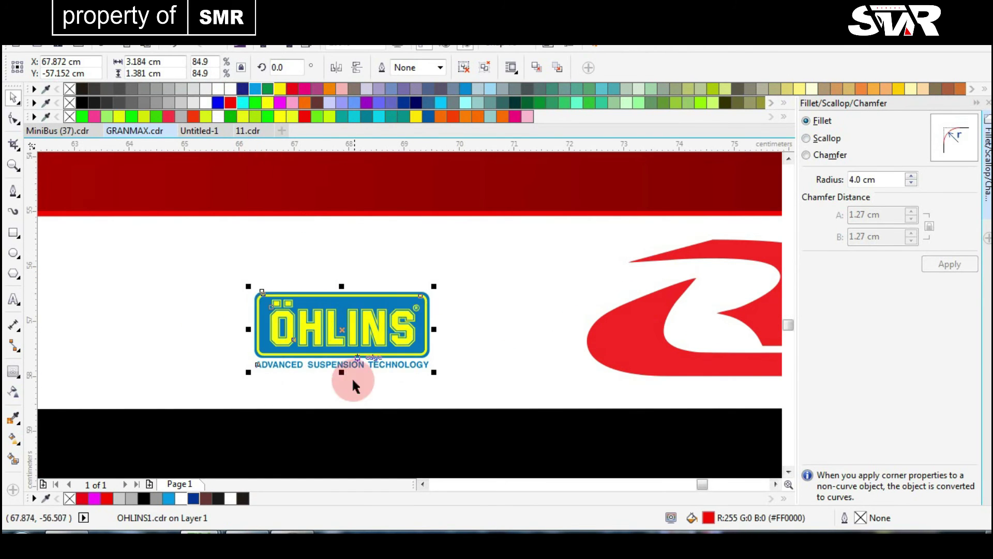
{"action": "scroll", "coordinate": [405, 310], "scroll_direction": "up", "scroll_amount": 4}
{"action": "scroll", "coordinate": [411, 297], "scroll_direction": "down", "scroll_amount": 5}
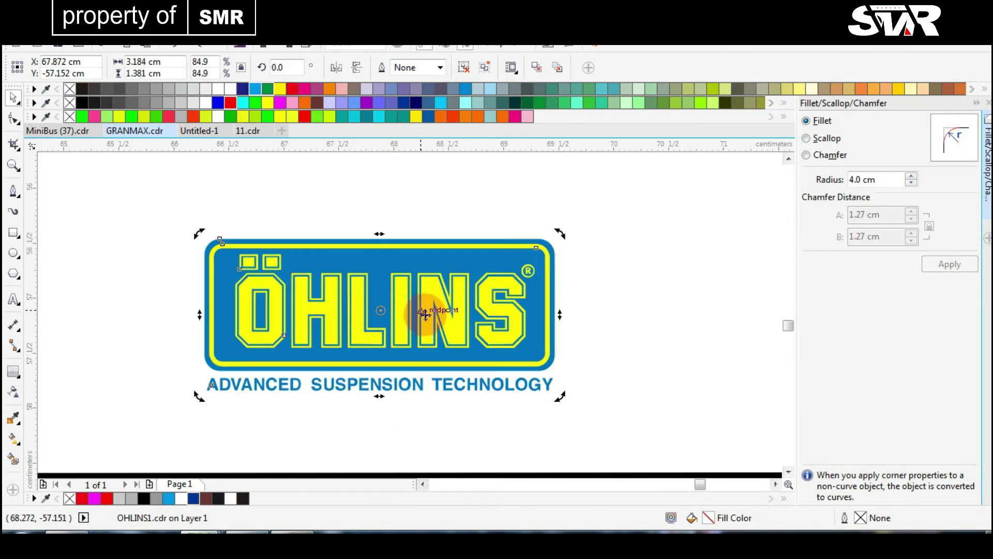
{"action": "left_click_drag", "start_coordinate": [342, 341], "coordinate": [259, 379]}
- Recolour the Öhlins logo as red lettering and frame on a white background, undoing the trial black hairline outline
{"action": "left_click", "coordinate": [232, 105]}
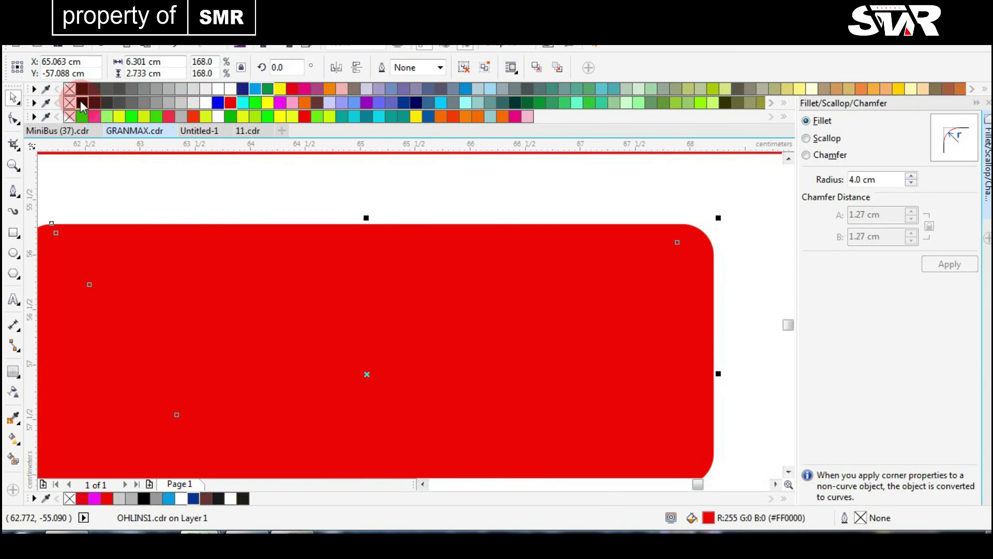
{"action": "scroll", "coordinate": [186, 234], "scroll_direction": "up", "scroll_amount": 3}
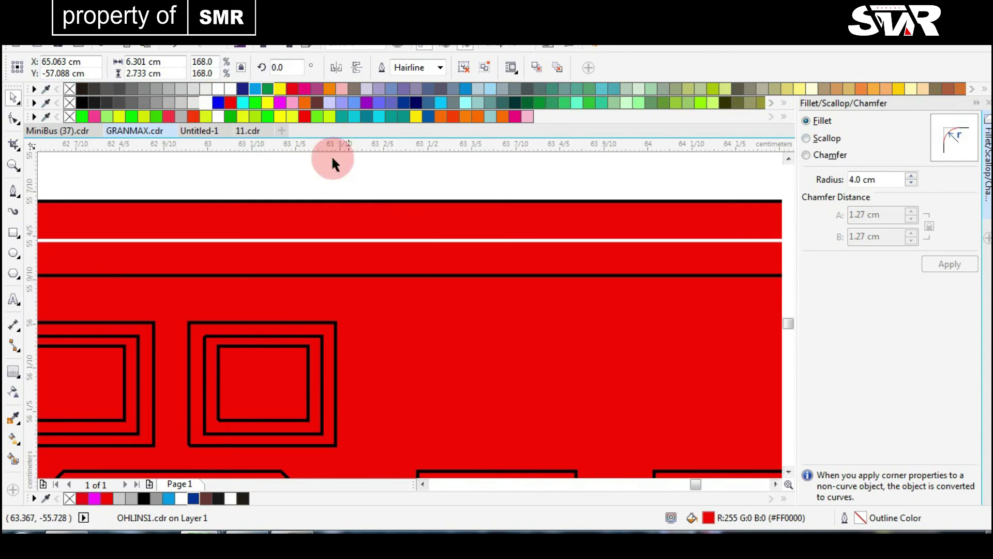
{"action": "scroll", "coordinate": [228, 142], "scroll_direction": "down", "scroll_amount": 2}
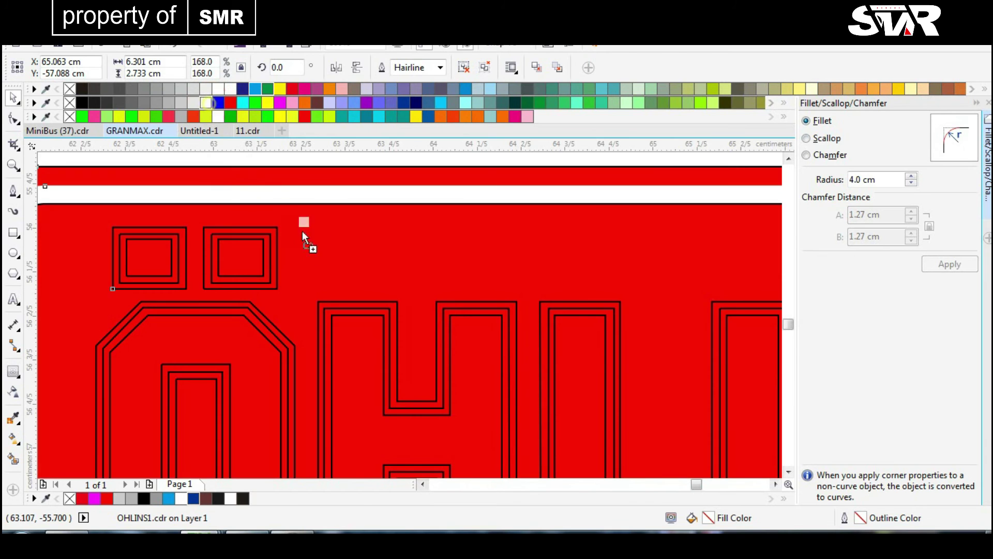
{"action": "key", "text": "ctrl+z"}
{"action": "scroll", "coordinate": [411, 318], "scroll_direction": "down", "scroll_amount": 3}
{"action": "scroll", "coordinate": [411, 318], "scroll_direction": "up", "scroll_amount": 2}
{"action": "scroll", "coordinate": [410, 316], "scroll_direction": "down", "scroll_amount": 1}
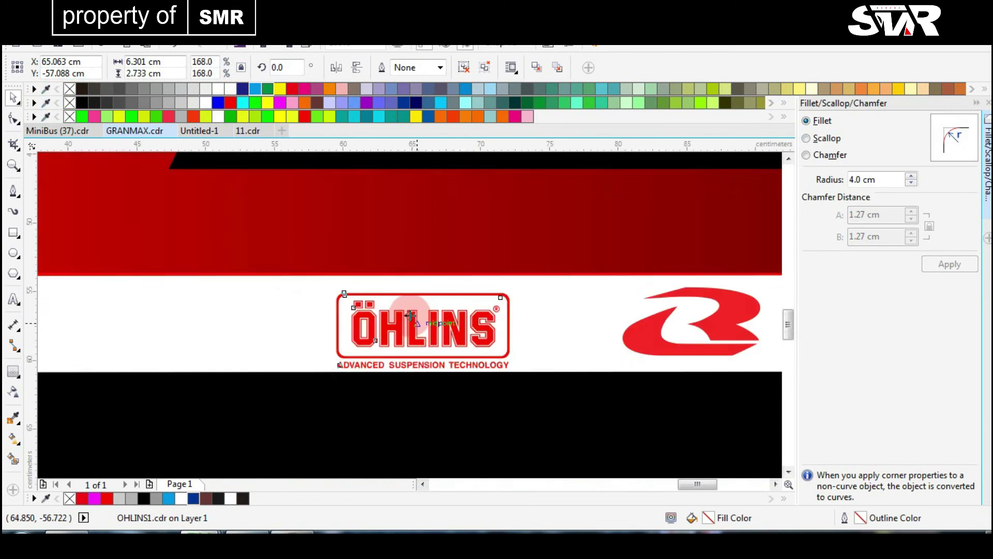
- Select the Öhlins, RCB and Bridgestone logos together and place them inside the van's PowerClip
{"action": "left_click", "coordinate": [539, 347]}
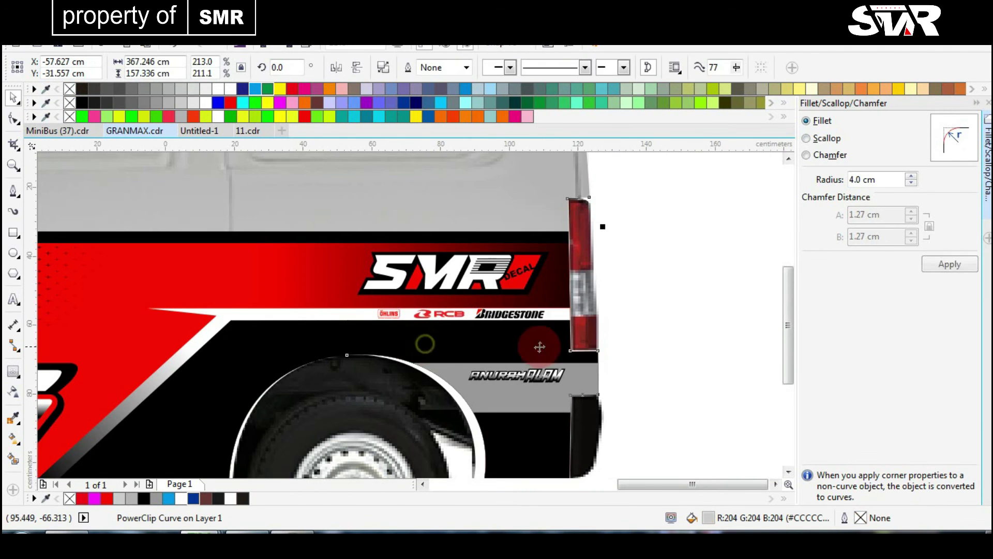
{"action": "left_click_drag", "start_coordinate": [436, 266], "coordinate": [93, 331]}
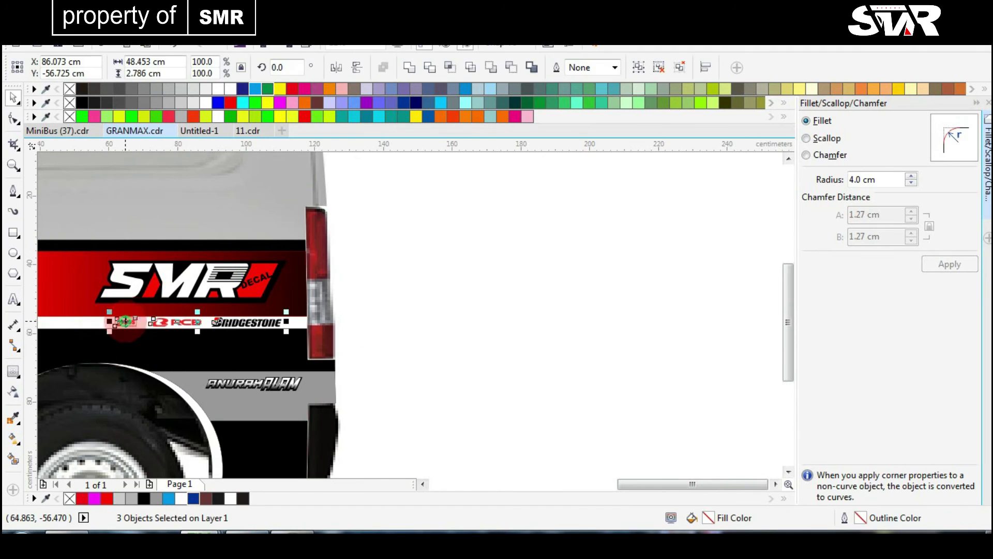
{"action": "right_click", "coordinate": [127, 207]}
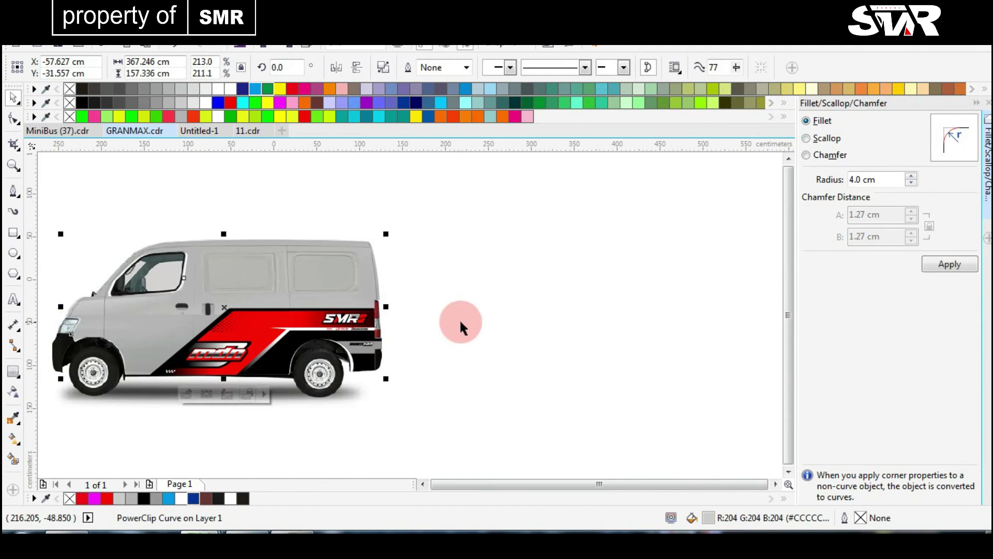
{"action": "left_click", "coordinate": [459, 319]}
- Group the star-and-line accent, position it beneath the ANURAH ALAM lettering on the grey panel and recolour it
{"action": "scroll", "coordinate": [455, 319], "scroll_direction": "up", "scroll_amount": 7}
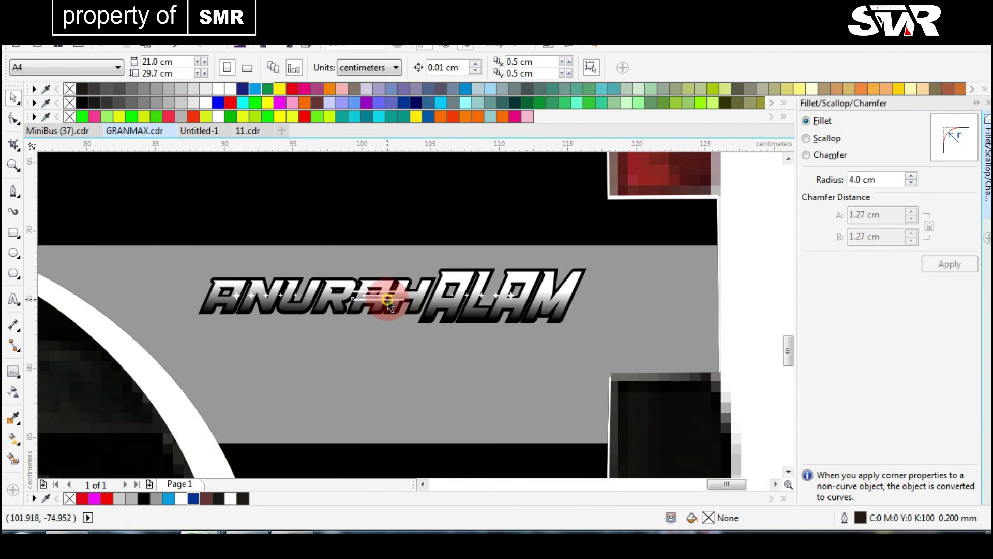
{"action": "left_click", "coordinate": [418, 321]}
{"action": "scroll", "coordinate": [436, 372], "scroll_direction": "down", "scroll_amount": 2}
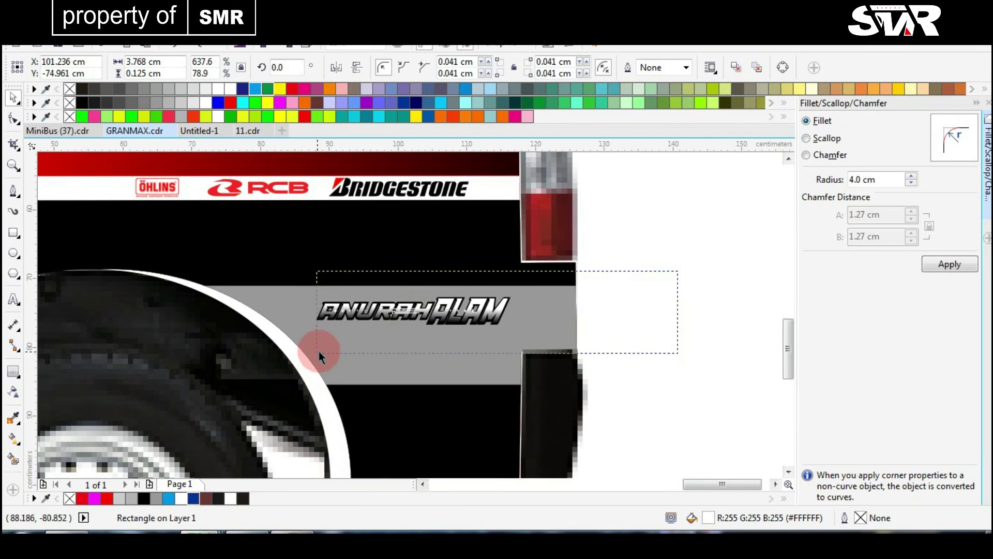
{"action": "left_click_drag", "start_coordinate": [319, 350], "coordinate": [318, 352]}
{"action": "scroll", "coordinate": [409, 315], "scroll_direction": "up", "scroll_amount": 2}
{"action": "scroll", "coordinate": [410, 315], "scroll_direction": "down", "scroll_amount": 2}
{"action": "key", "text": "ctrl+g"}
{"action": "scroll", "coordinate": [410, 315], "scroll_direction": "up", "scroll_amount": 4}
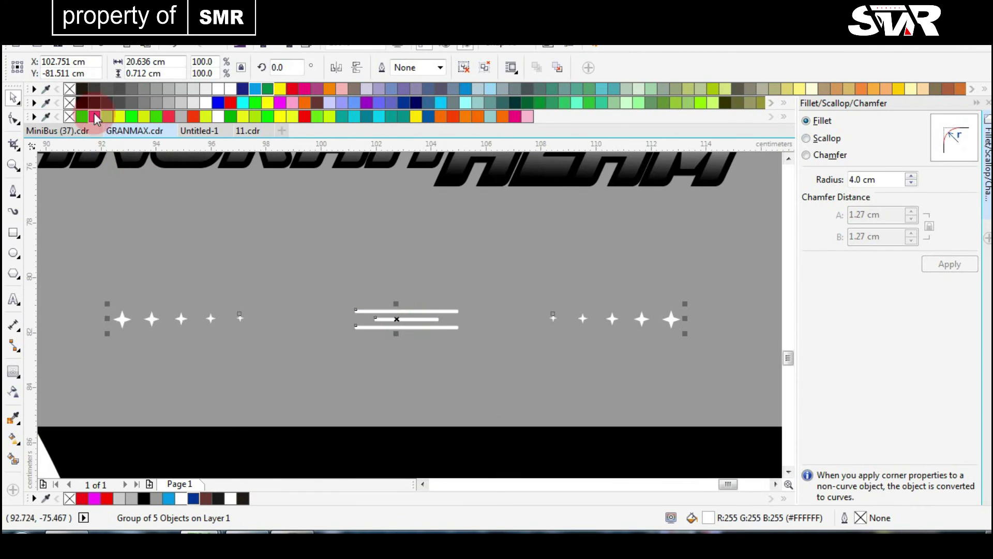
{"action": "left_click", "coordinate": [95, 118]}
{"action": "left_click_drag", "start_coordinate": [399, 310], "coordinate": [406, 315]}
- Place the star-and-line accent inside the van's PowerClip
{"action": "scroll", "coordinate": [622, 346], "scroll_direction": "down", "scroll_amount": 5}
{"action": "scroll", "coordinate": [389, 339], "scroll_direction": "down", "scroll_amount": 2}
{"action": "scroll", "coordinate": [389, 339], "scroll_direction": "up", "scroll_amount": 1}
{"action": "scroll", "coordinate": [409, 309], "scroll_direction": "up", "scroll_amount": 1}
{"action": "left_click", "coordinate": [417, 347]}
{"action": "left_click", "coordinate": [547, 324]}
{"action": "right_click", "coordinate": [548, 324]}
{"action": "left_click", "coordinate": [581, 210]}
{"action": "left_click", "coordinate": [426, 259]}
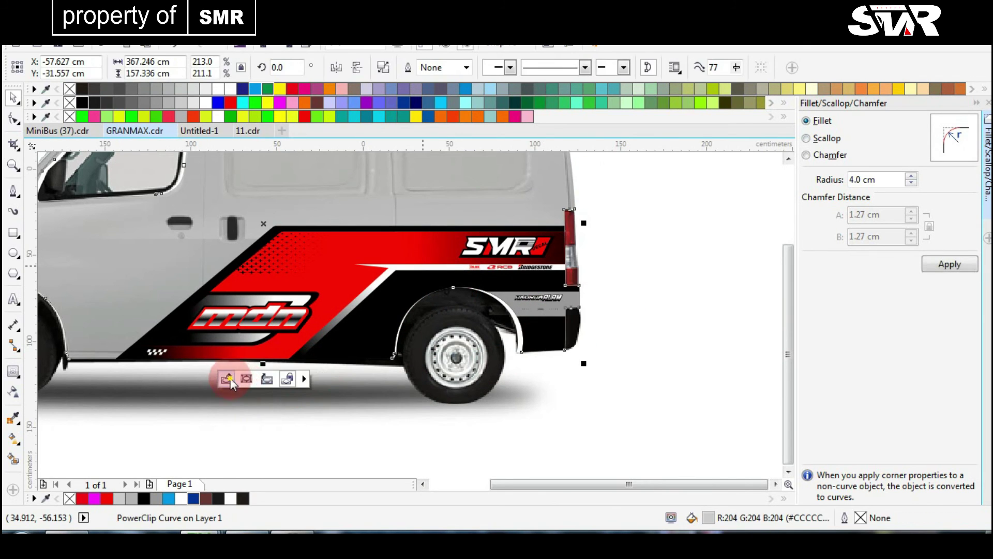
- Open the van's PowerClip contents and stretch the mdn lettering group horizontally to about 100.7 cm wide, keeping its height
{"action": "scroll", "coordinate": [156, 336], "scroll_direction": "up", "scroll_amount": 1}
{"action": "left_click", "coordinate": [276, 316], "text": "ctrl"}
{"action": "left_click_drag", "start_coordinate": [186, 453], "coordinate": [502, 303]}
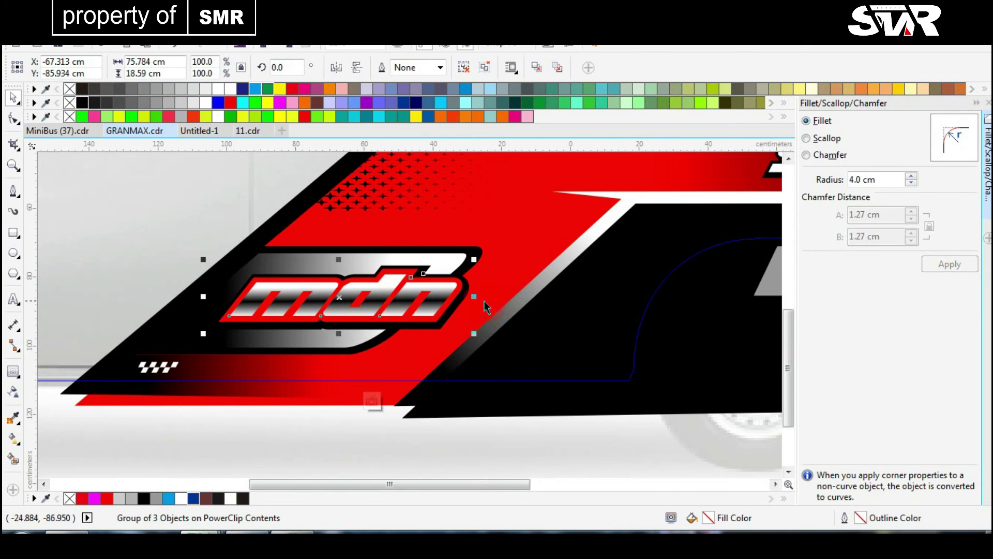
{"action": "scroll", "coordinate": [510, 292], "scroll_direction": "up", "scroll_amount": 1}
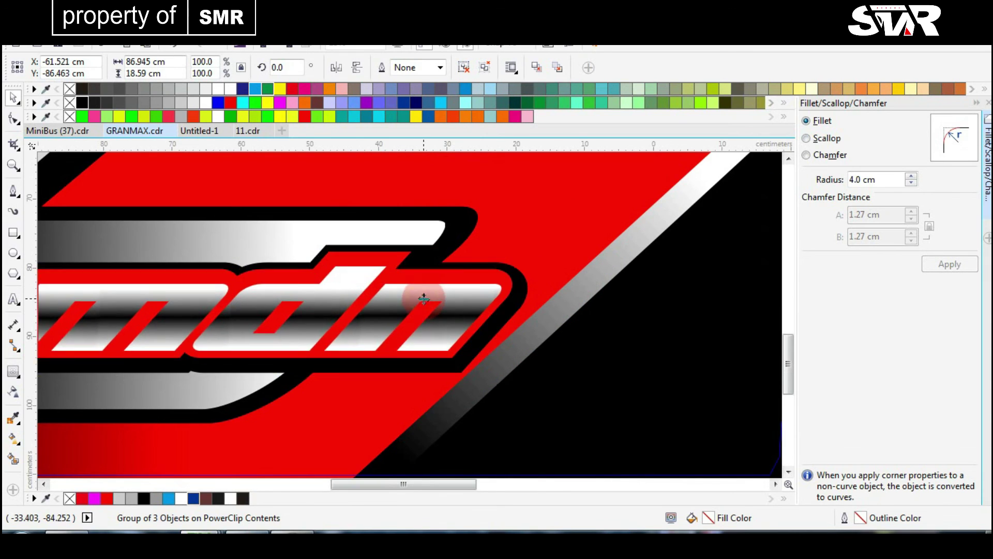
{"action": "scroll", "coordinate": [428, 295], "scroll_direction": "down", "scroll_amount": 1}
{"action": "left_click_drag", "start_coordinate": [468, 322], "coordinate": [515, 321]}
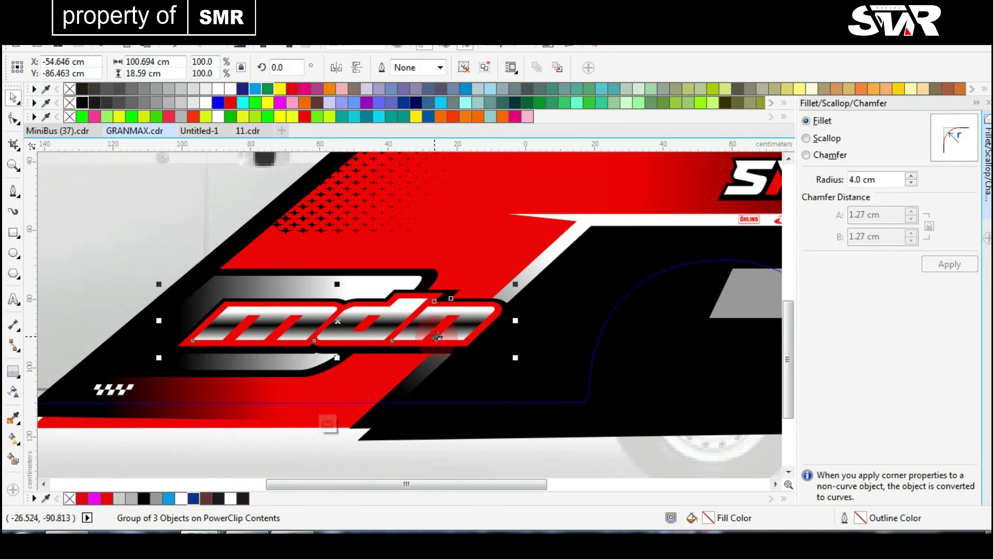
- Give the large black lower panel a vertical fountain fill from black down to white, after trying red as the lower colour
{"action": "scroll", "coordinate": [460, 349], "scroll_direction": "down", "scroll_amount": 2}
{"action": "left_click", "coordinate": [384, 318]}
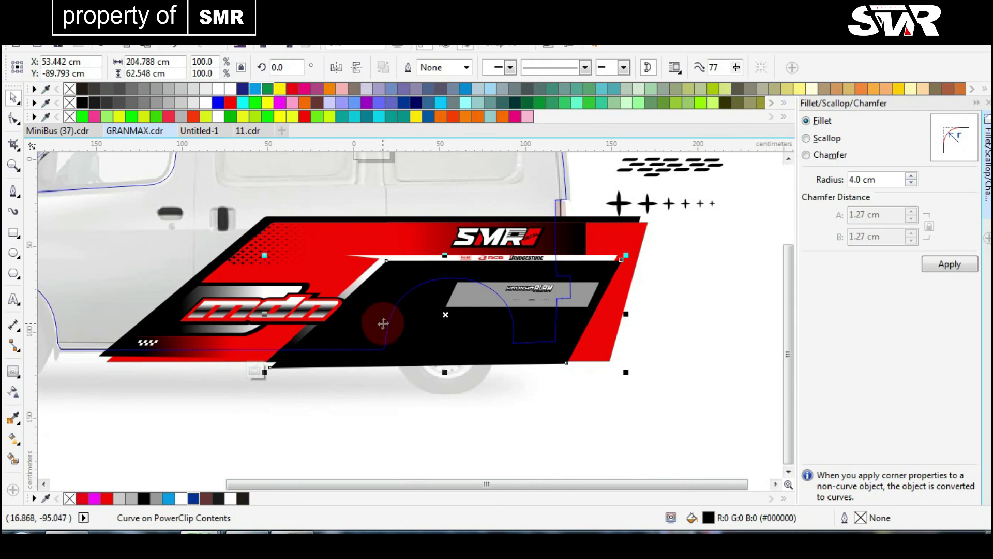
{"action": "key", "text": "g"}
{"action": "scroll", "coordinate": [402, 336], "scroll_direction": "up", "scroll_amount": 2}
{"action": "left_click_drag", "start_coordinate": [384, 345], "coordinate": [396, 342]}
{"action": "left_click", "coordinate": [230, 103]}
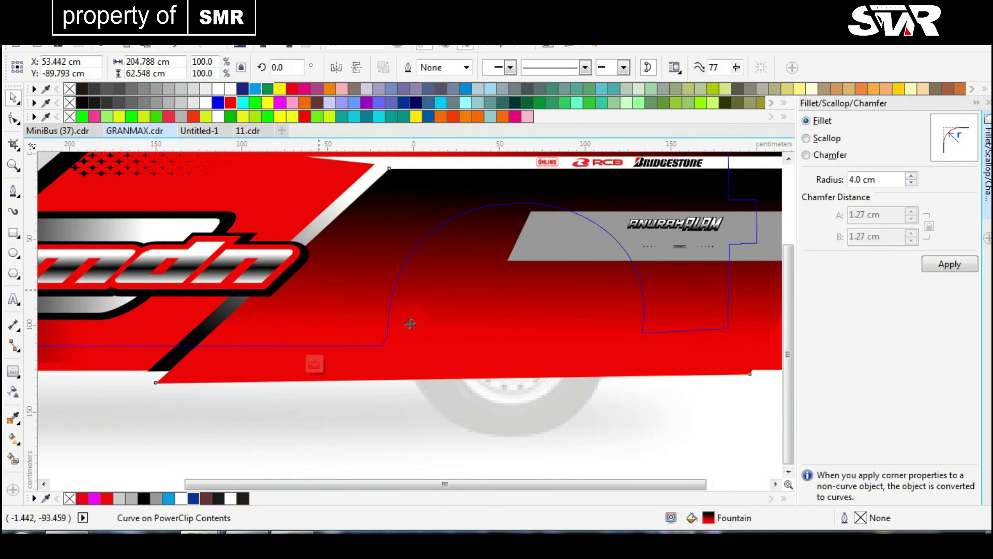
{"action": "scroll", "coordinate": [372, 410], "scroll_direction": "down", "scroll_amount": 4}
{"action": "key", "text": "space"}
{"action": "scroll", "coordinate": [410, 316], "scroll_direction": "up", "scroll_amount": 4}
{"action": "left_click", "coordinate": [409, 316]}
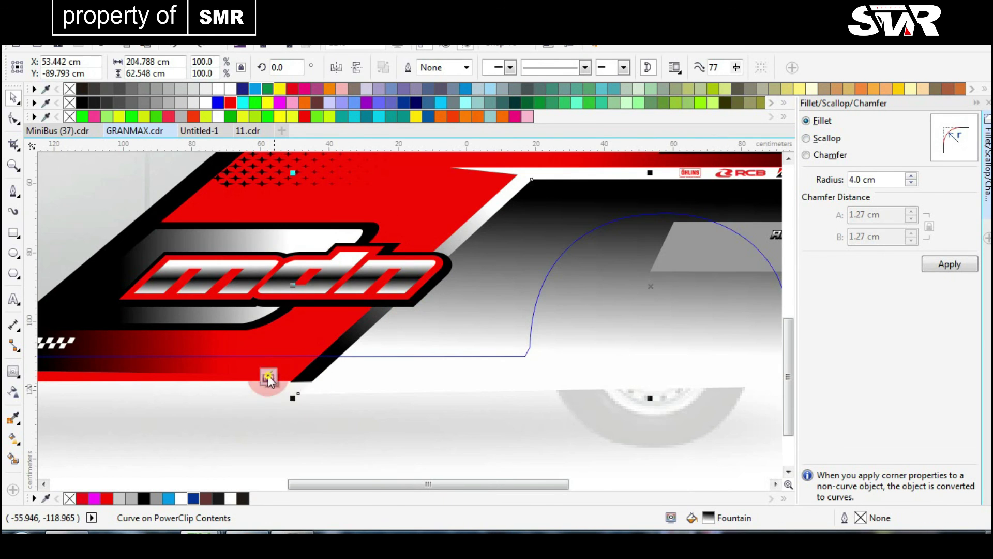
- Readjust the lower panel's black-to-white gradient transition and finish editing the van's PowerClip
{"action": "scroll", "coordinate": [467, 344], "scroll_direction": "down", "scroll_amount": 5}
{"action": "scroll", "coordinate": [409, 315], "scroll_direction": "up", "scroll_amount": 3}
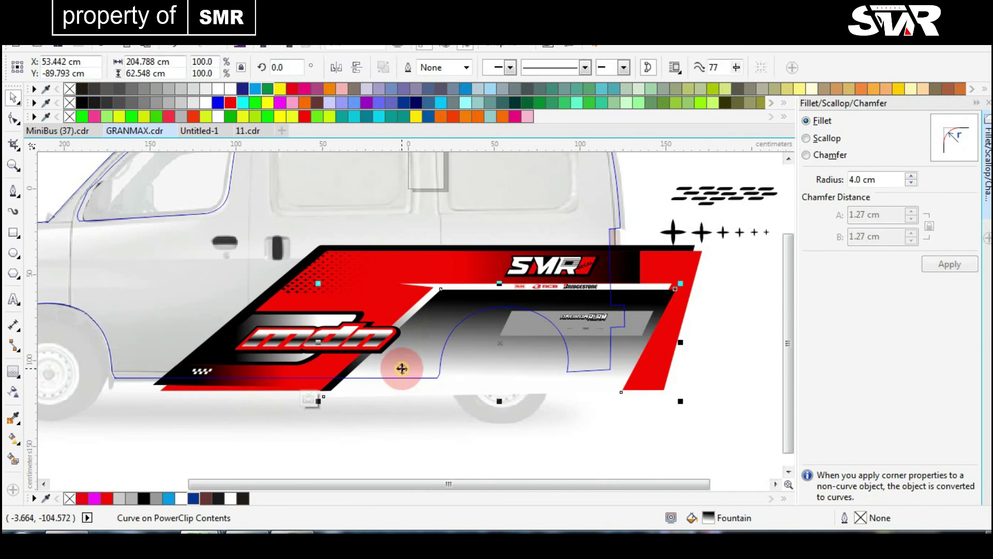
{"action": "key", "text": "g"}
{"action": "scroll", "coordinate": [465, 377], "scroll_direction": "up", "scroll_amount": 2}
{"action": "mouse_move", "coordinate": [378, 337]}
{"action": "left_mouse_down"}
{"action": "mouse_move", "coordinate": [374, 349]}
{"action": "mouse_move", "coordinate": [366, 328]}
{"action": "left_mouse_up"}
{"action": "key", "text": "space"}
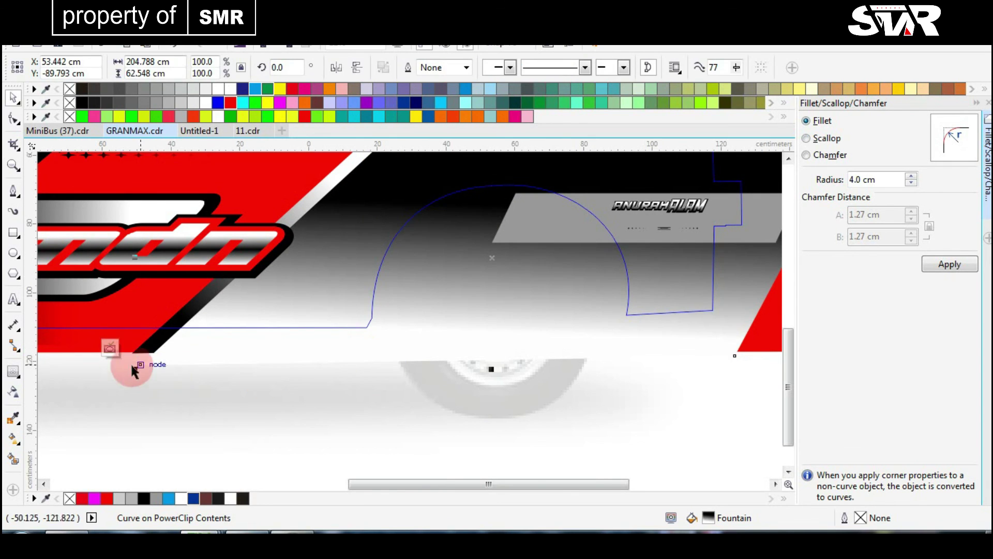
{"action": "scroll", "coordinate": [132, 370], "scroll_direction": "down", "scroll_amount": 2}
{"action": "left_click", "coordinate": [332, 388]}
{"action": "scroll", "coordinate": [389, 320], "scroll_direction": "up", "scroll_amount": 2}
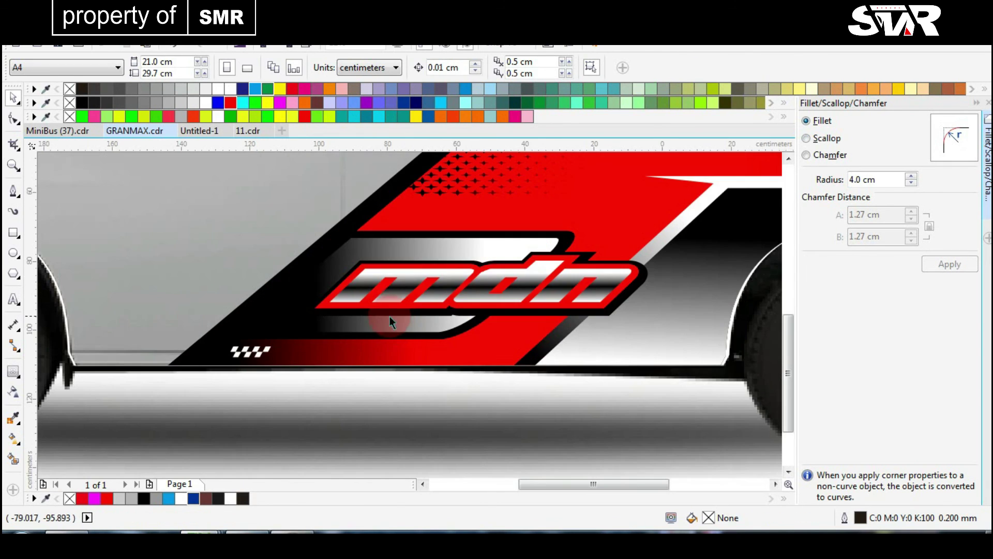
- Reopen the van's PowerClip, adjust the gradient of the swoosh shape behind the mdn lettering and finish editing the contents
{"action": "left_click", "coordinate": [389, 321]}
{"action": "left_click", "coordinate": [404, 243], "text": "ctrl"}
{"action": "key", "text": "g"}
{"action": "scroll", "coordinate": [408, 315], "scroll_direction": "up", "scroll_amount": 2}
{"action": "left_click_drag", "start_coordinate": [273, 383], "coordinate": [339, 317]}
{"action": "scroll", "coordinate": [372, 393], "scroll_direction": "down", "scroll_amount": 2}
{"action": "key", "text": "space"}
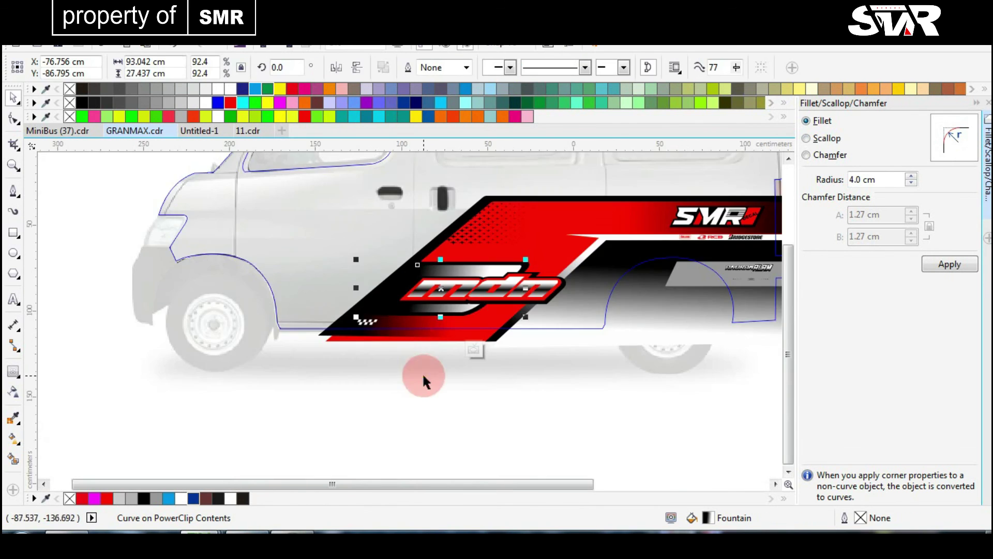
{"action": "left_click", "coordinate": [423, 381]}
{"action": "scroll", "coordinate": [417, 321], "scroll_direction": "right", "scroll_amount": 3}
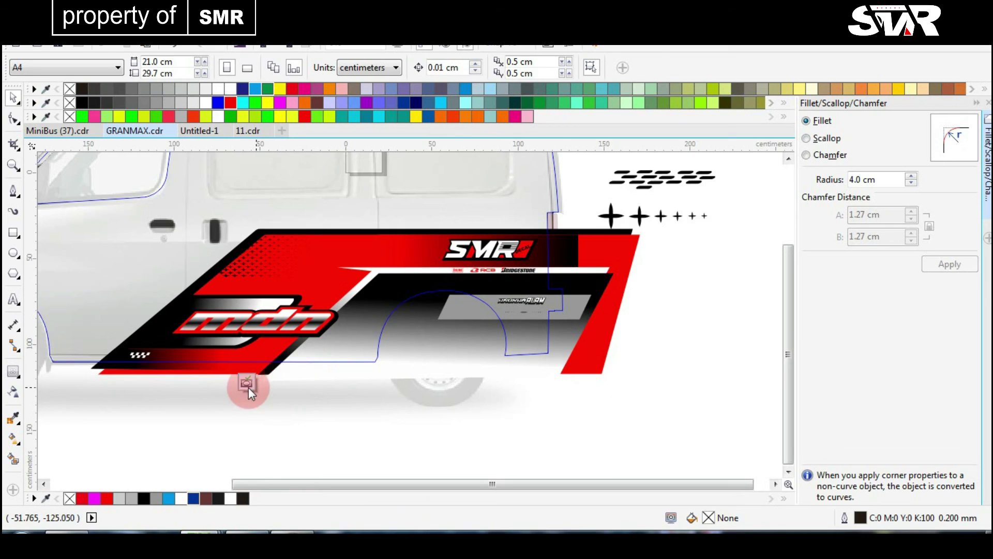
{"action": "scroll", "coordinate": [409, 315], "scroll_direction": "down", "scroll_amount": 5}
{"action": "scroll", "coordinate": [392, 307], "scroll_direction": "up", "scroll_amount": 3}
{"action": "left_click", "coordinate": [392, 307]}
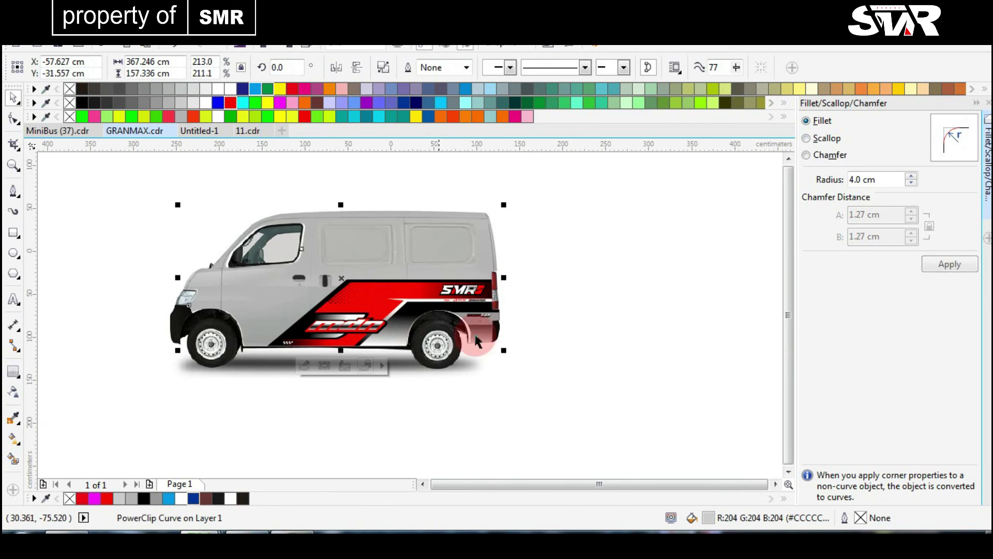
- Close the Fillet/Scallop/Chamfer docker and preview the van sticker design full screen
{"action": "left_click", "coordinate": [598, 309]}
{"action": "scroll", "coordinate": [598, 309], "scroll_direction": "down", "scroll_amount": 2}
{"action": "left_click", "coordinate": [988, 103]}
{"action": "scroll", "coordinate": [569, 310], "scroll_direction": "up", "scroll_amount": 3}
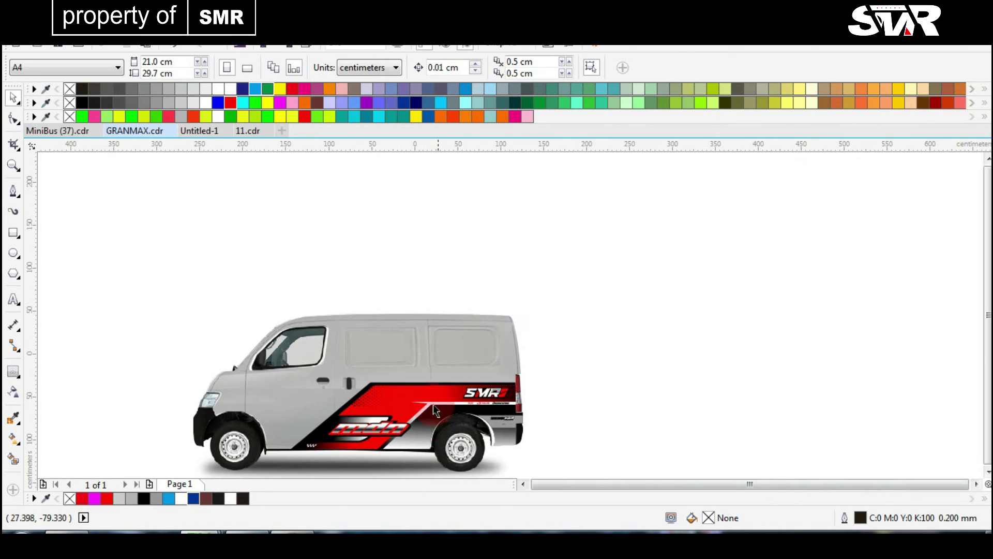
{"action": "scroll", "coordinate": [435, 410], "scroll_direction": "up", "scroll_amount": 2}
{"action": "left_click", "coordinate": [785, 376]}
{"action": "scroll", "coordinate": [621, 249], "scroll_direction": "down", "scroll_amount": 2}
{"action": "key", "text": "F9"}
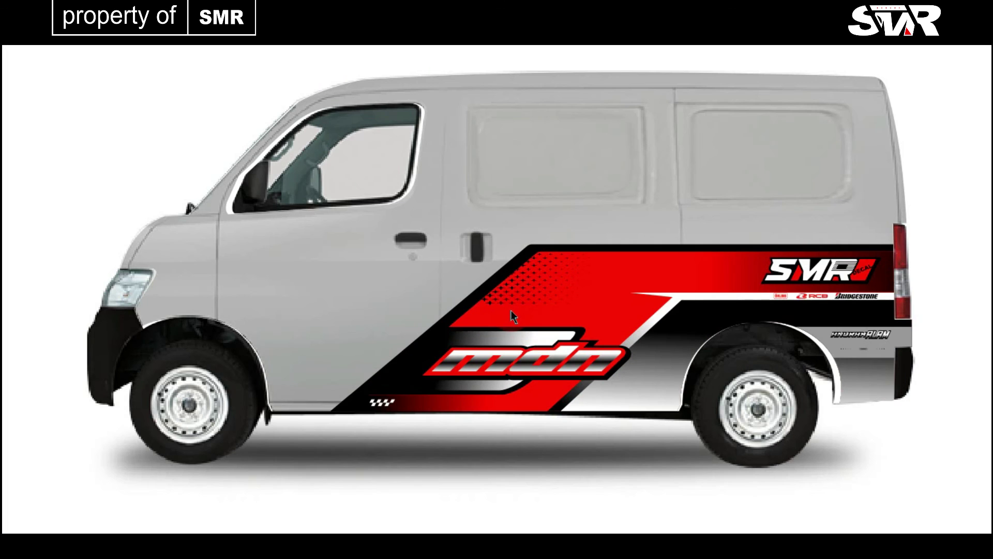